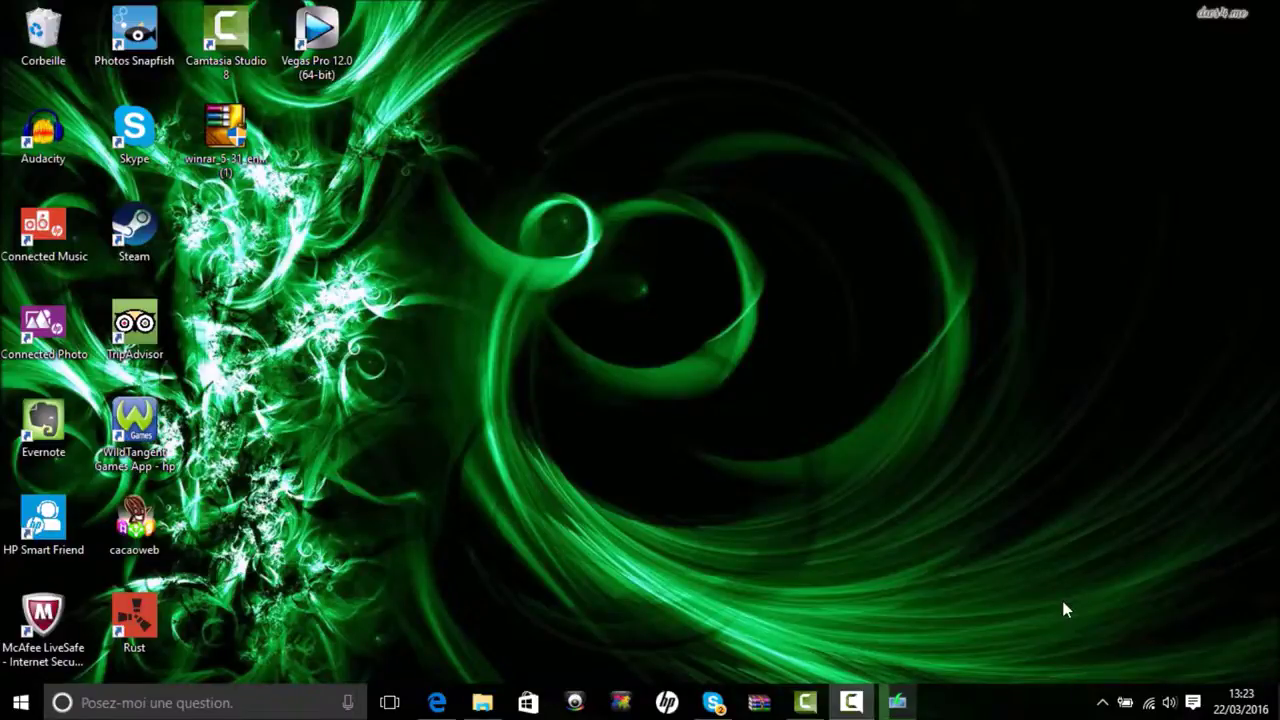
Play the intro video from the Documents folder in File Explorer, and close the player when it ends
{"action": "left_click", "coordinate": [486, 704]}
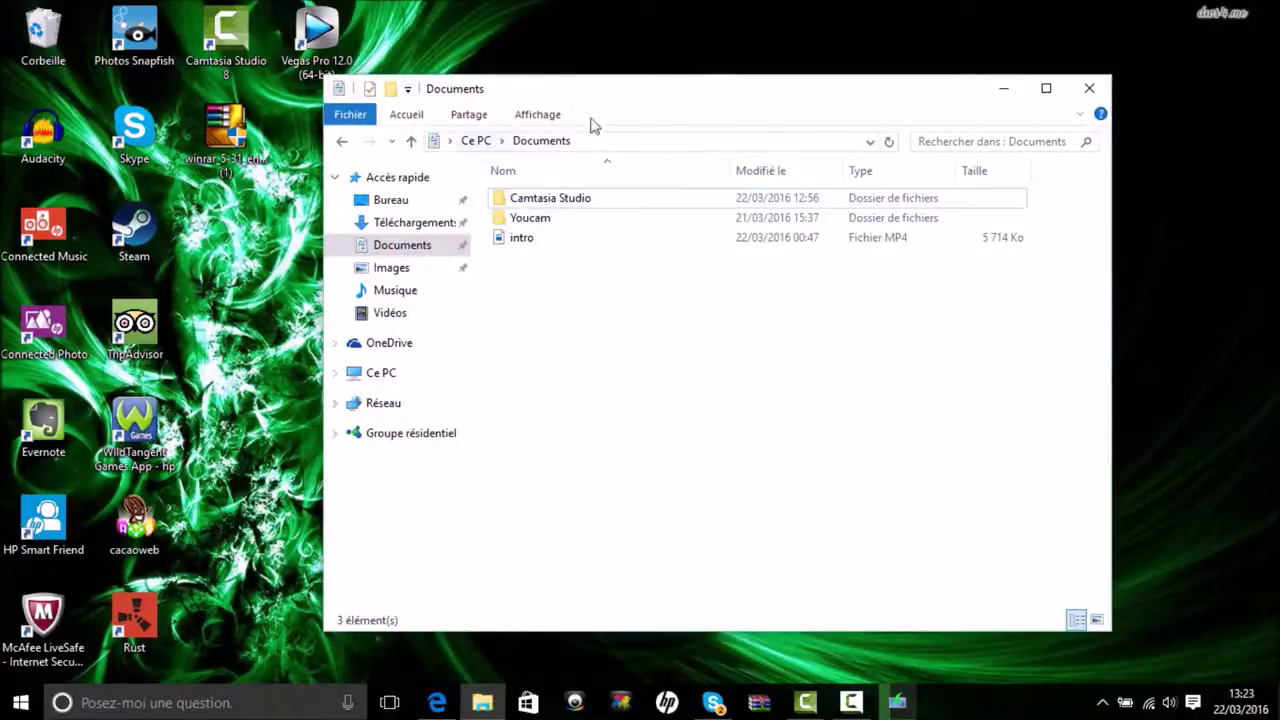
{"action": "left_click_drag", "start_coordinate": [638, 96], "coordinate": [719, 95]}
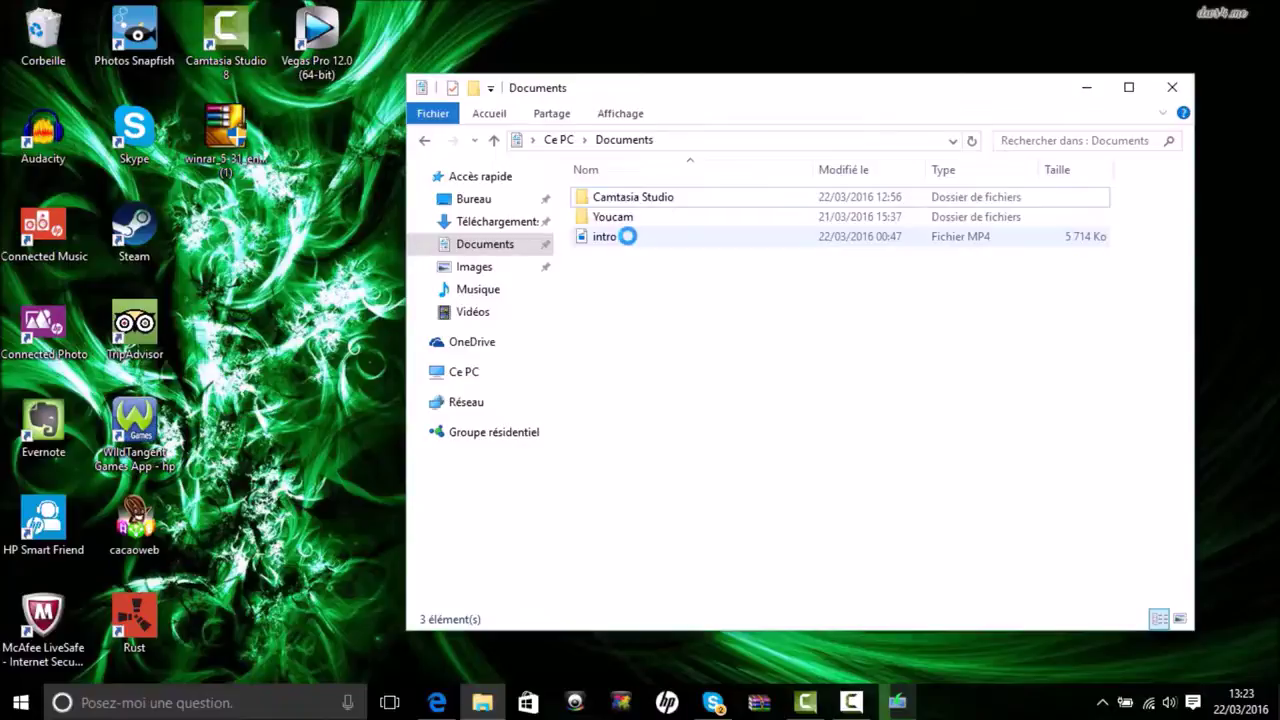
{"action": "right_click", "coordinate": [629, 241]}
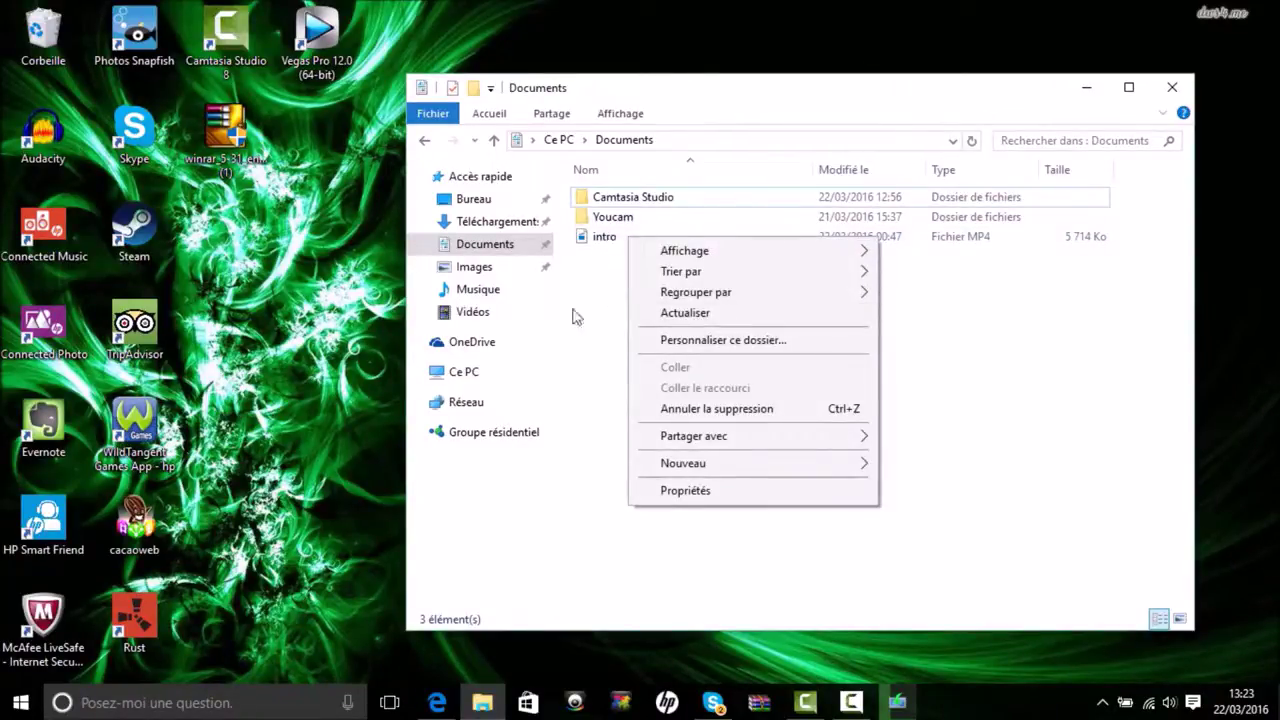
{"action": "double_click", "coordinate": [610, 236]}
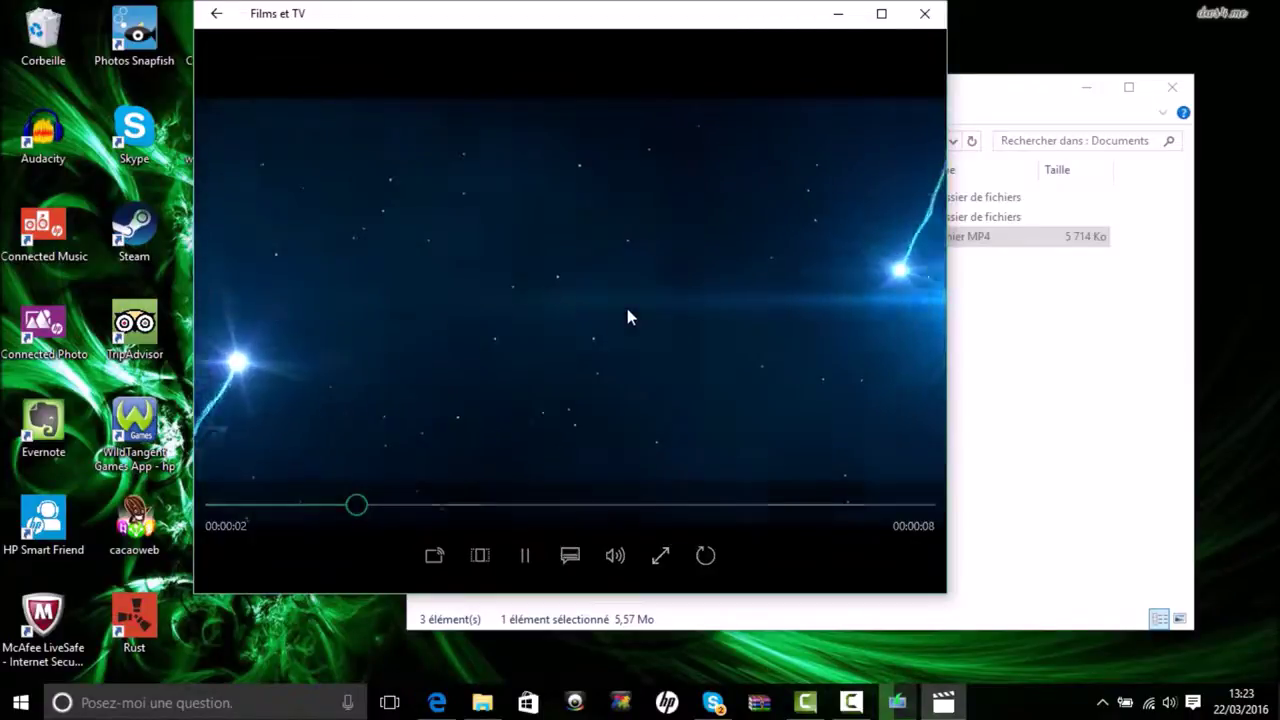
{"action": "mouse_move", "coordinate": [629, 314]}
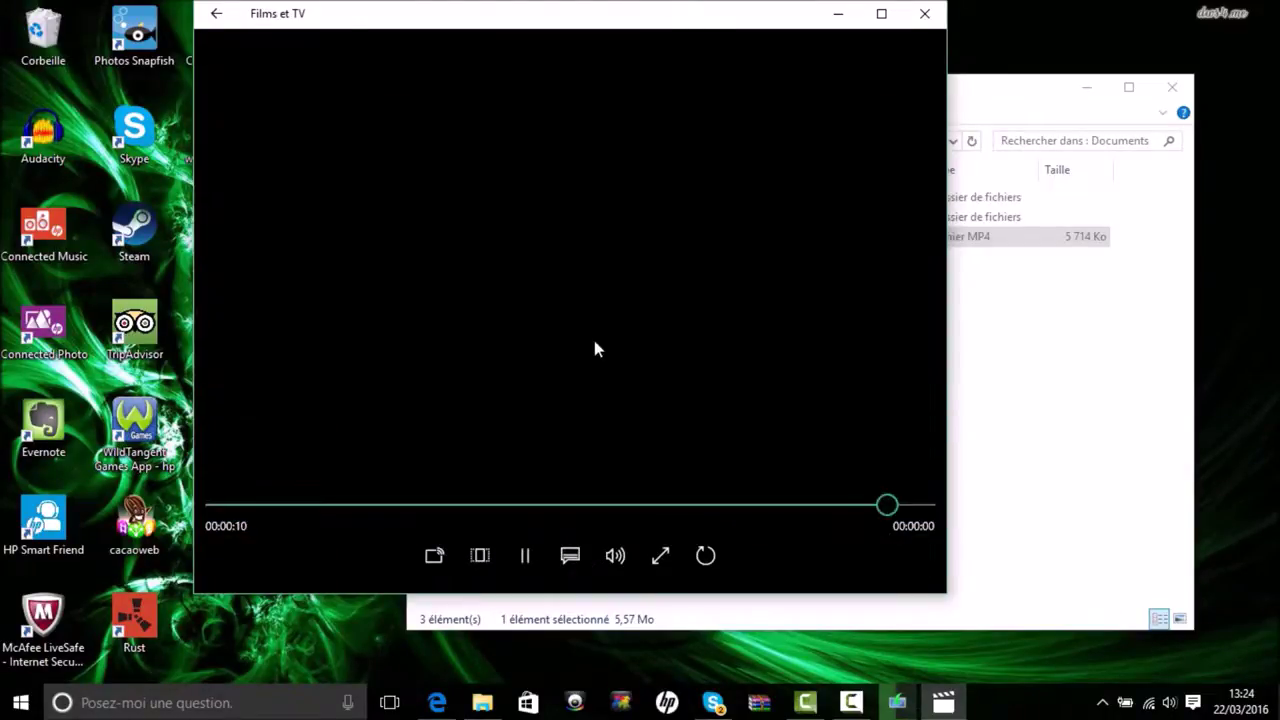
{"action": "left_click", "coordinate": [924, 14]}
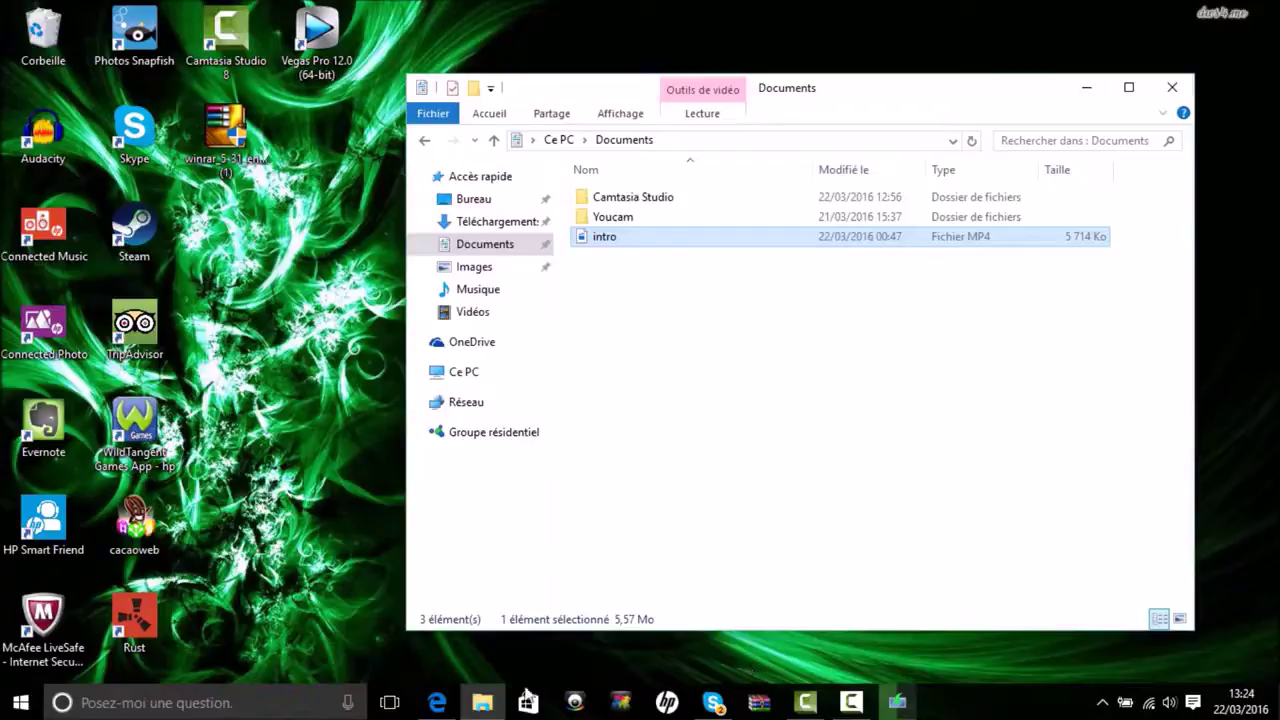
Switch to Microsoft Edge and close the old Microsoft, Movie Maker and Accueil tabs, leaving only a new tab open
{"action": "left_click", "coordinate": [432, 704]}
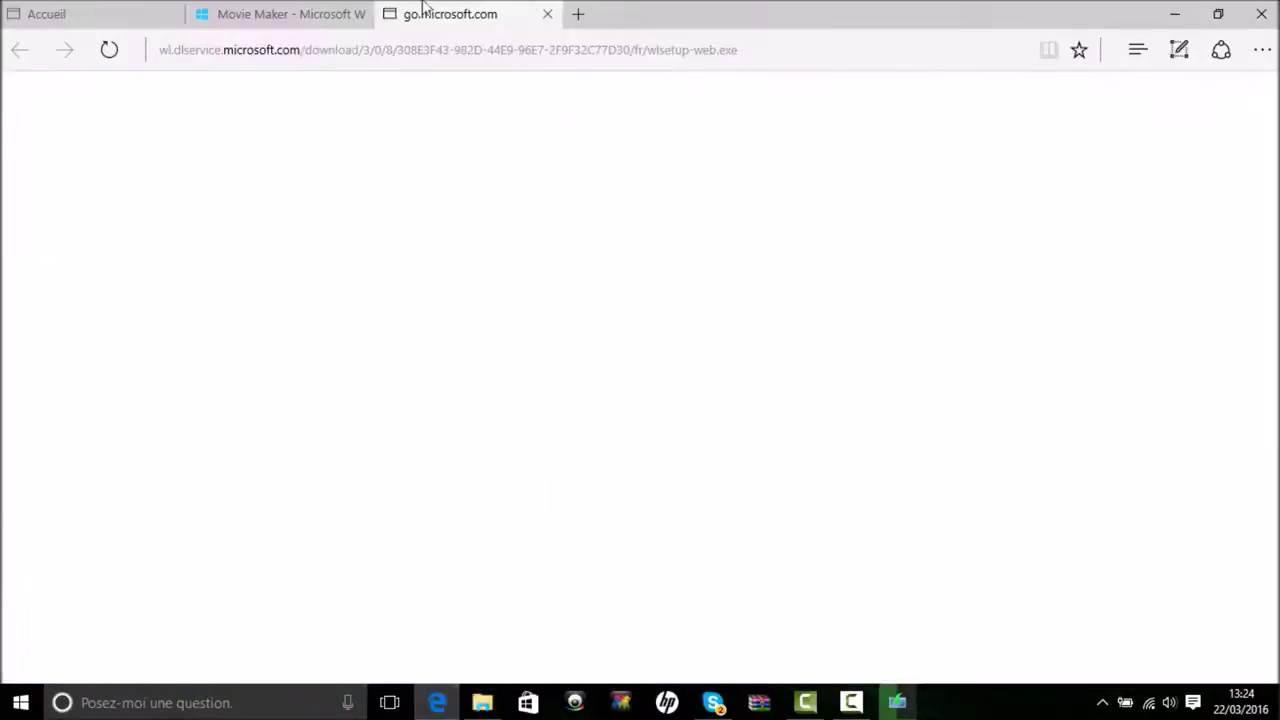
{"action": "left_click", "coordinate": [548, 15]}
{"action": "left_click", "coordinate": [358, 15]}
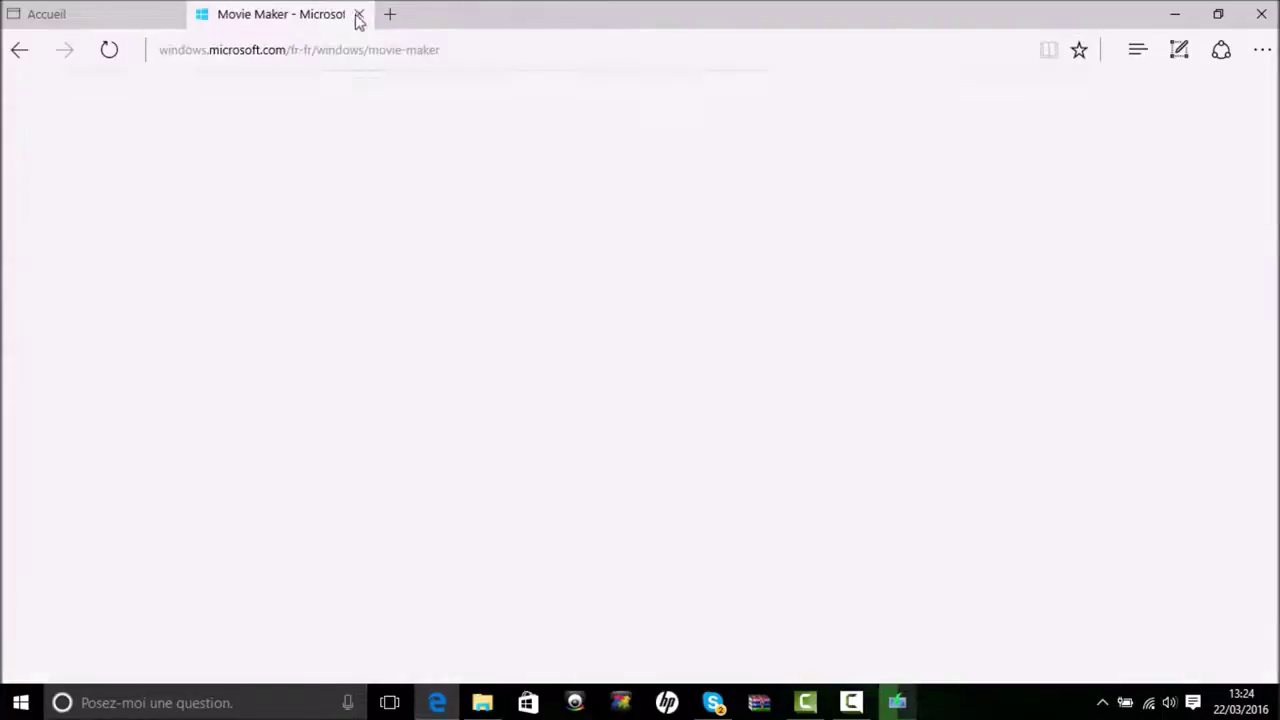
{"action": "left_click", "coordinate": [212, 14]}
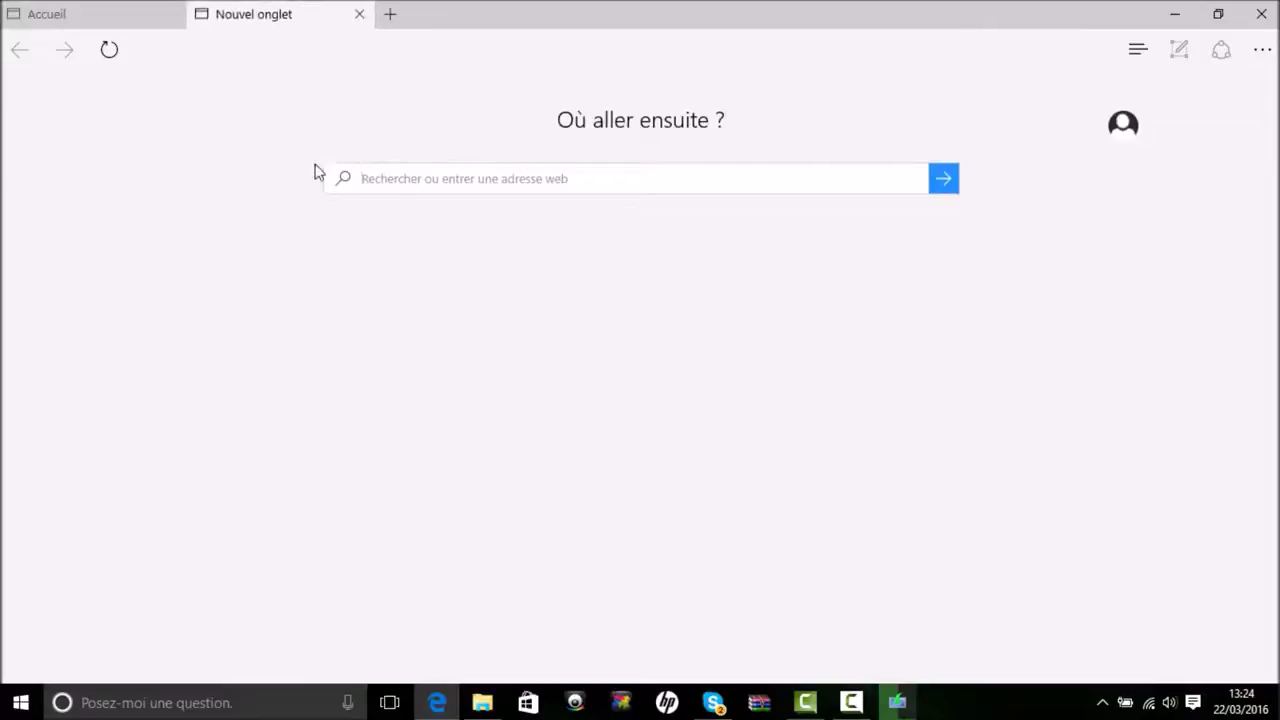
{"action": "left_click", "coordinate": [171, 15]}
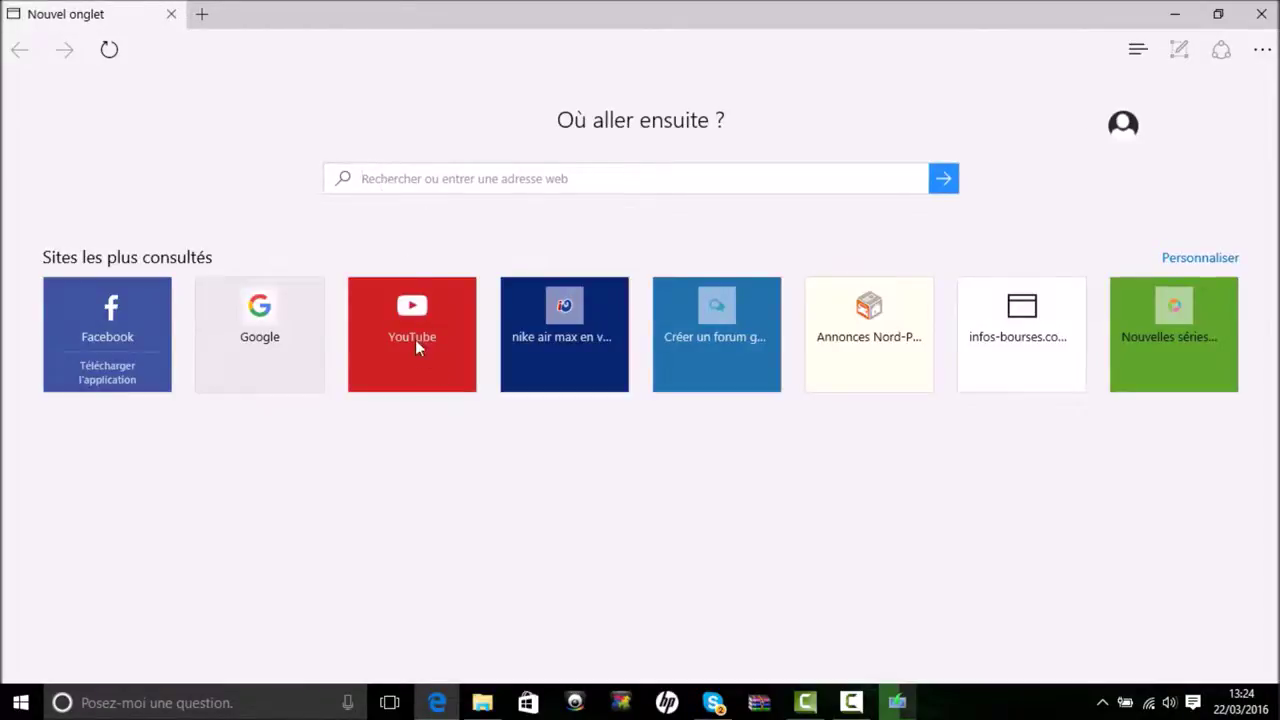
Open YouTube, search for velosofy and go to the Velosofy channel
{"action": "left_click", "coordinate": [420, 385]}
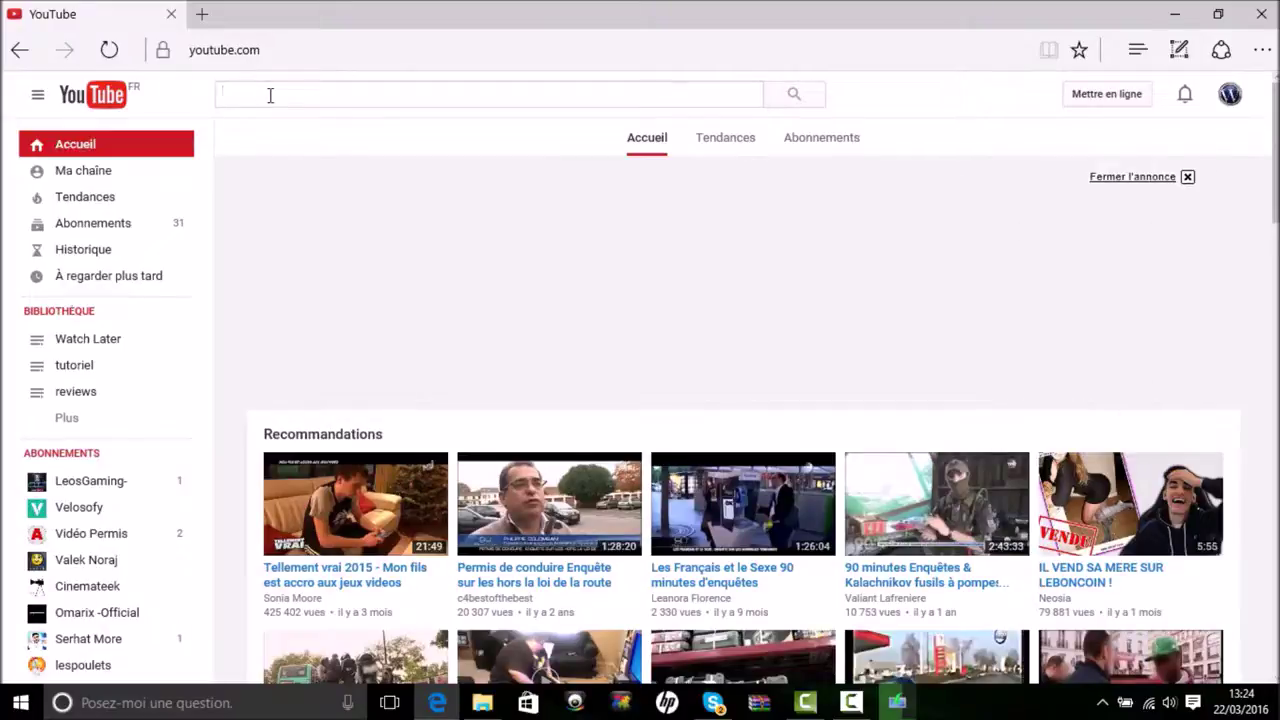
{"action": "type", "text": "velo"}
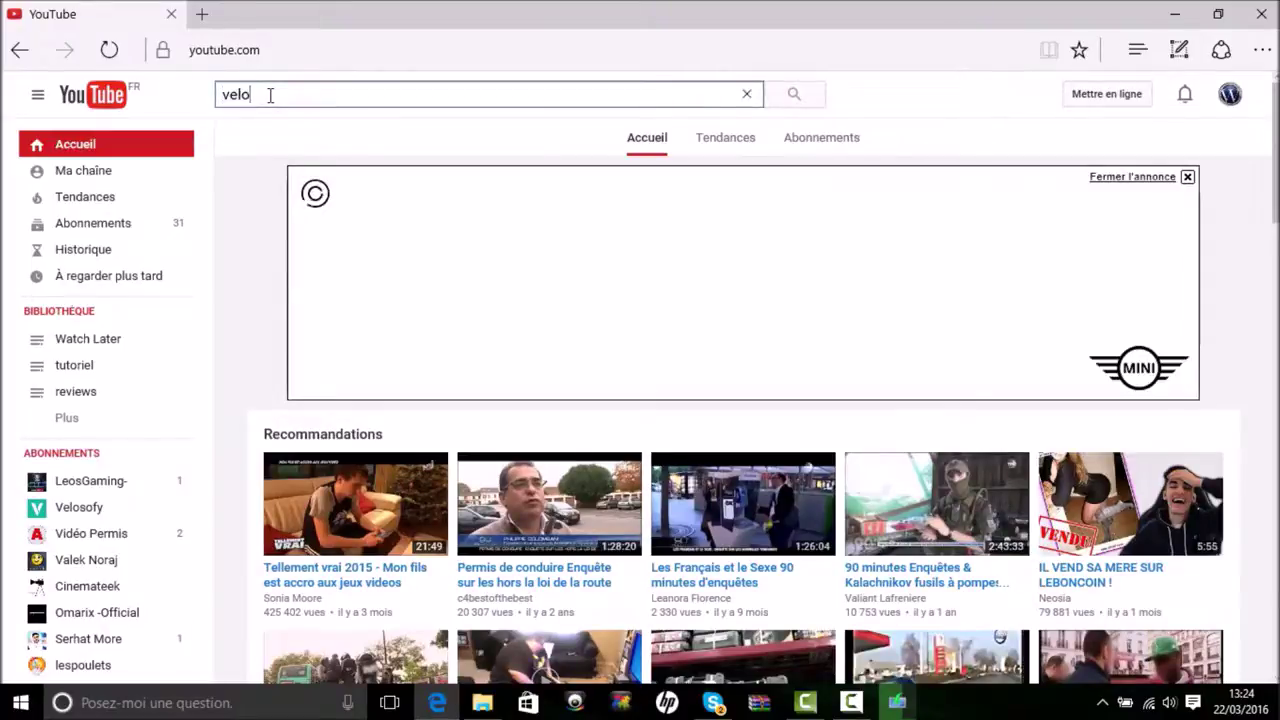
{"action": "type", "text": "so"}
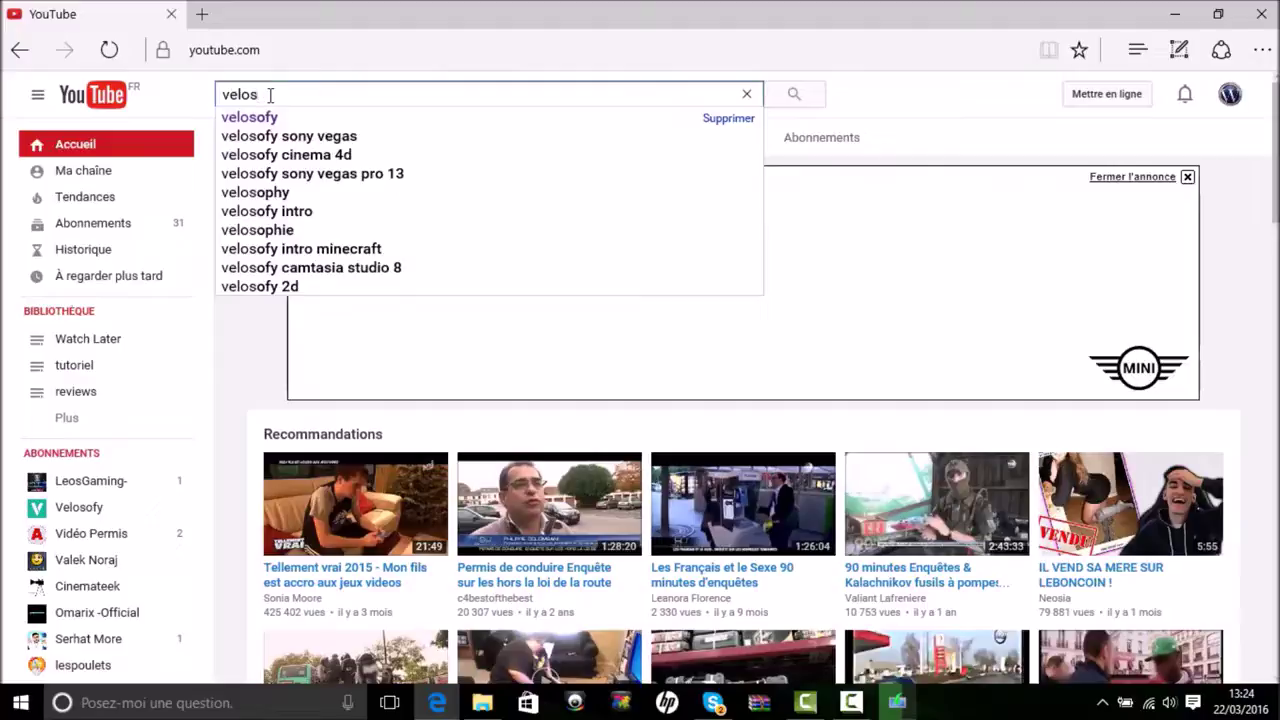
{"action": "type", "text": "fy"}
{"action": "left_click", "coordinate": [262, 122]}
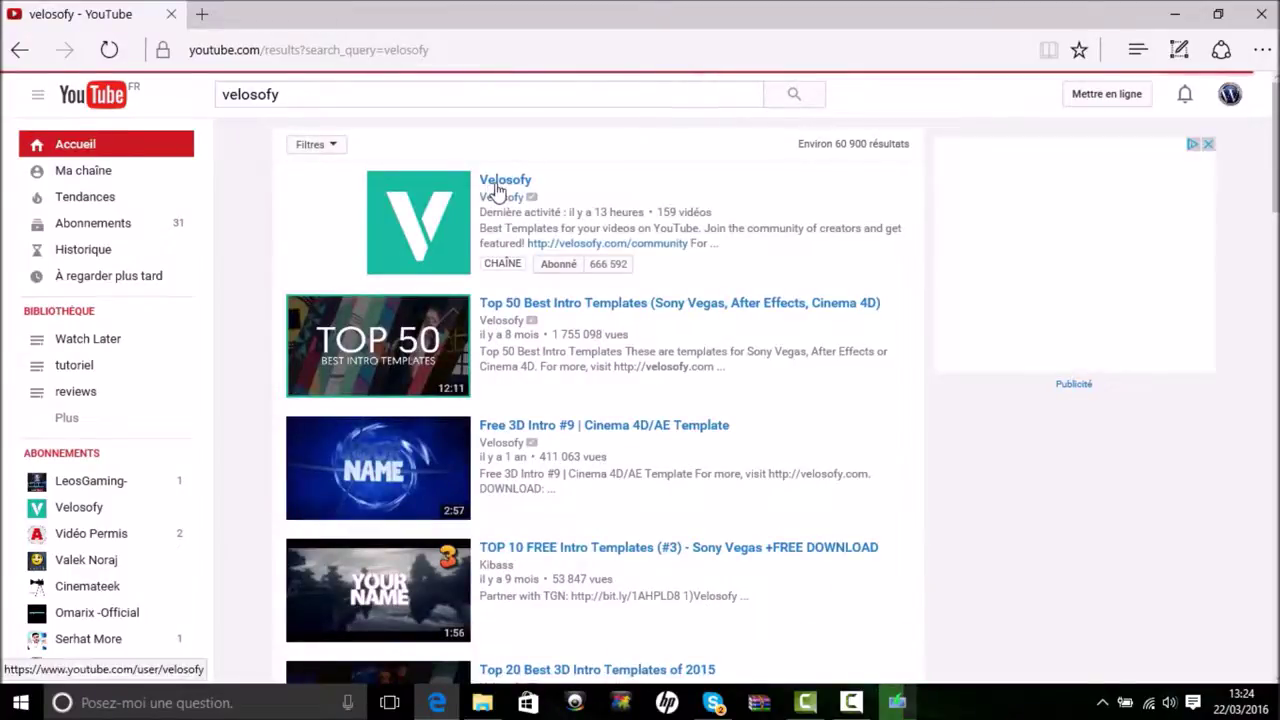
{"action": "left_click", "coordinate": [500, 184]}
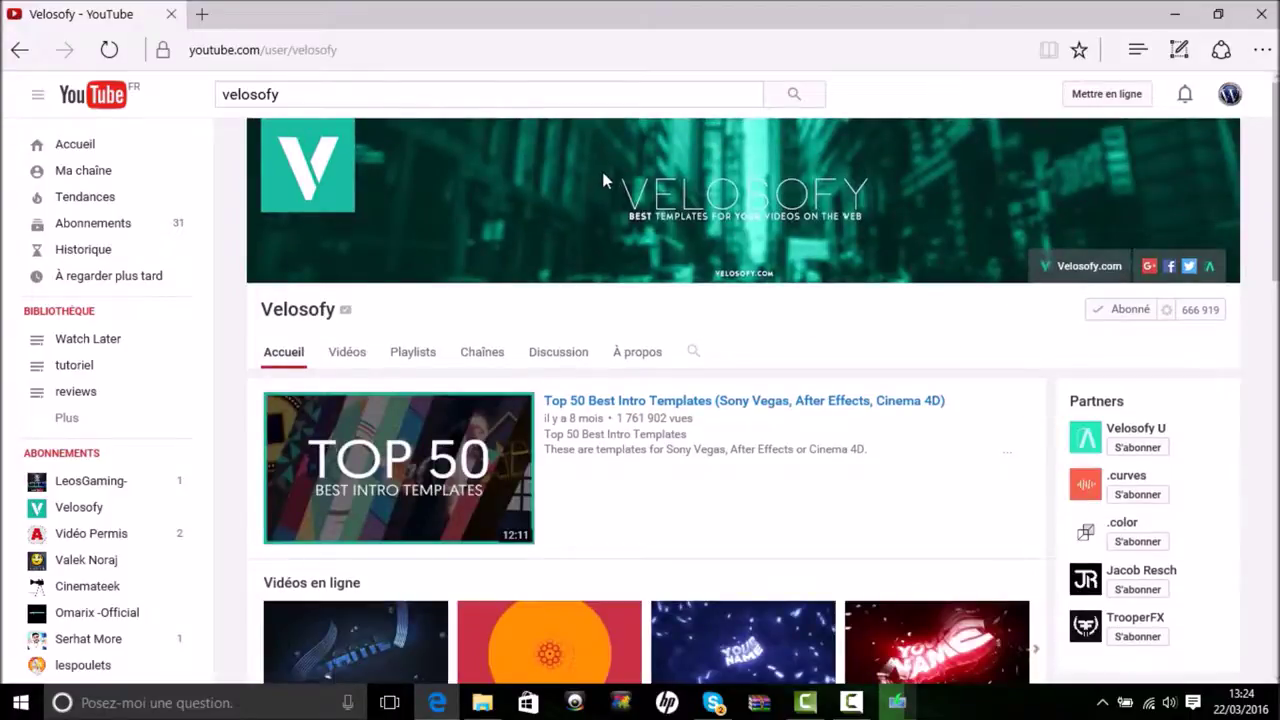
Show all of the Velosofy channel's uploaded videos, sorted by date added with the oldest first
{"action": "scroll", "coordinate": [606, 178], "scroll_direction": "down", "scroll_amount": 2}
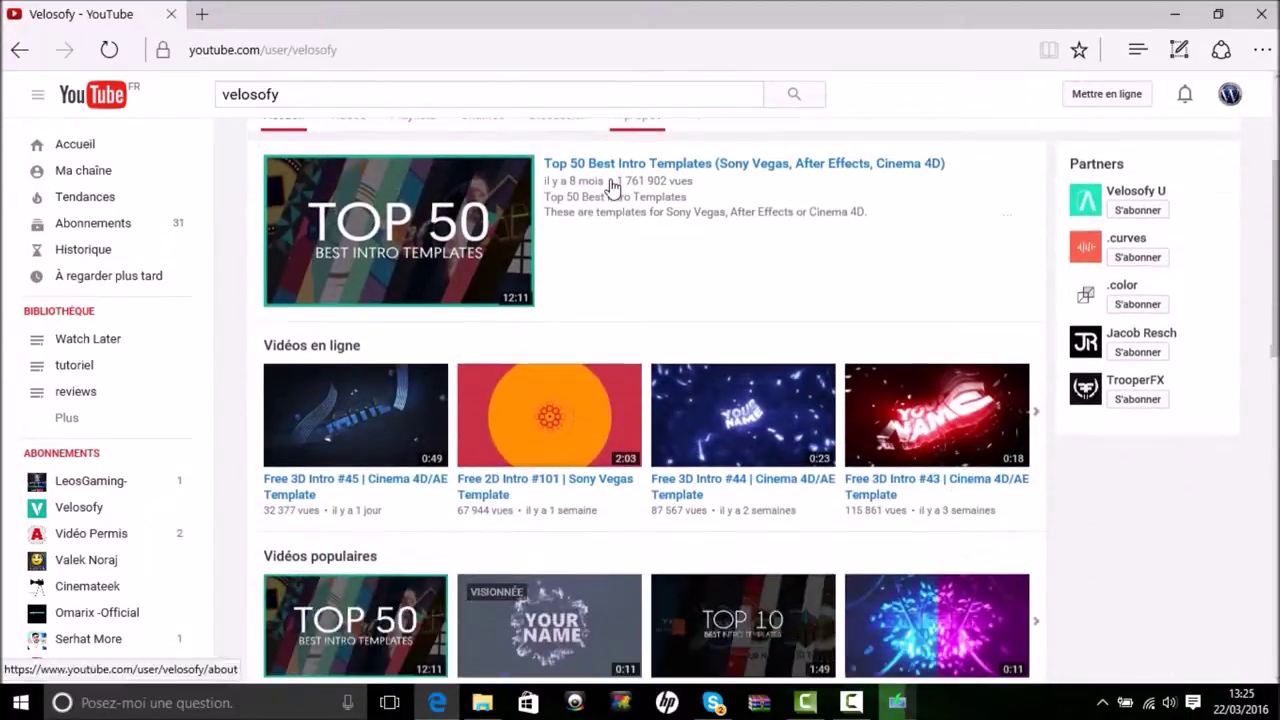
{"action": "scroll", "coordinate": [612, 187], "scroll_direction": "down", "scroll_amount": 1}
{"action": "scroll", "coordinate": [515, 408], "scroll_direction": "up", "scroll_amount": 1}
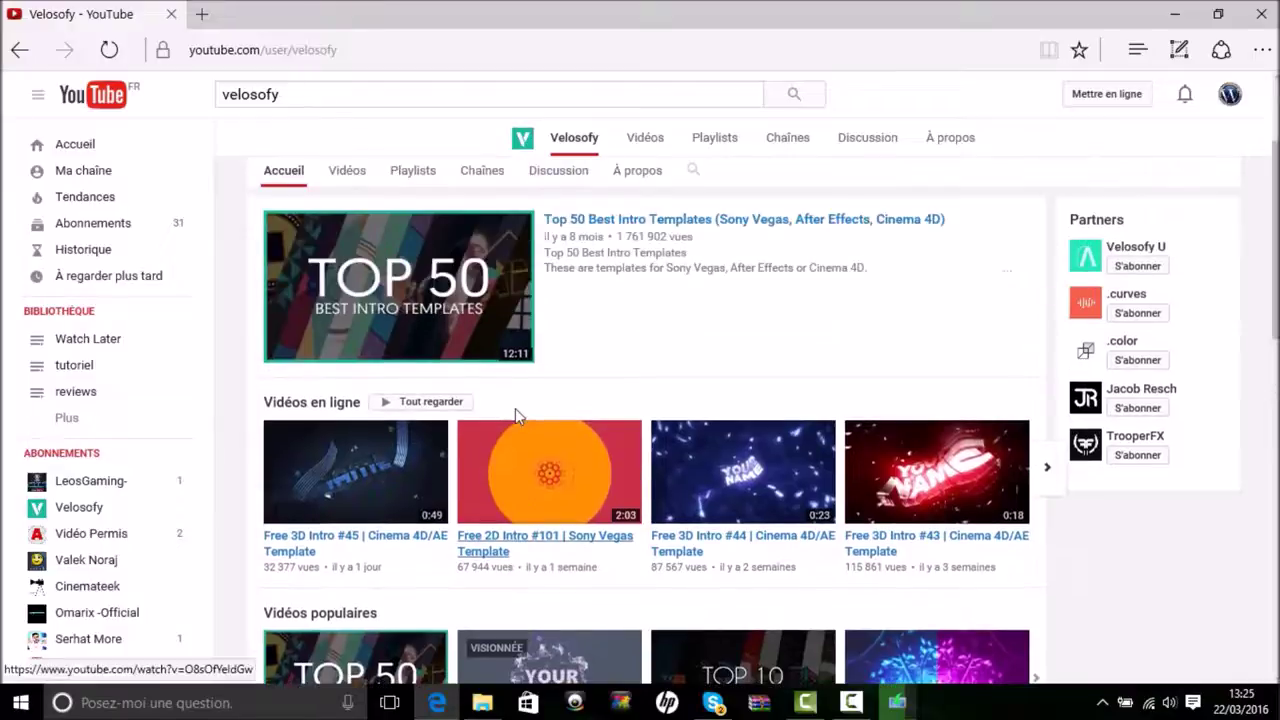
{"action": "scroll", "coordinate": [763, 413], "scroll_direction": "up", "scroll_amount": 1}
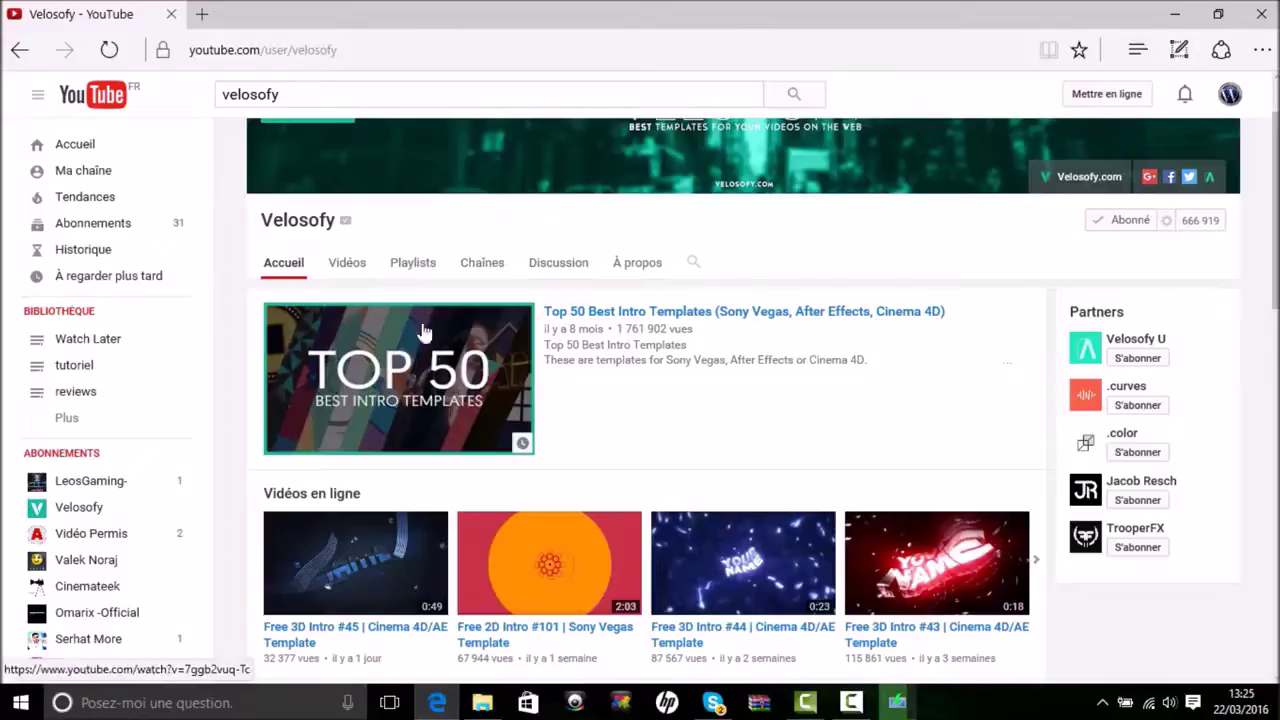
{"action": "left_click", "coordinate": [347, 268]}
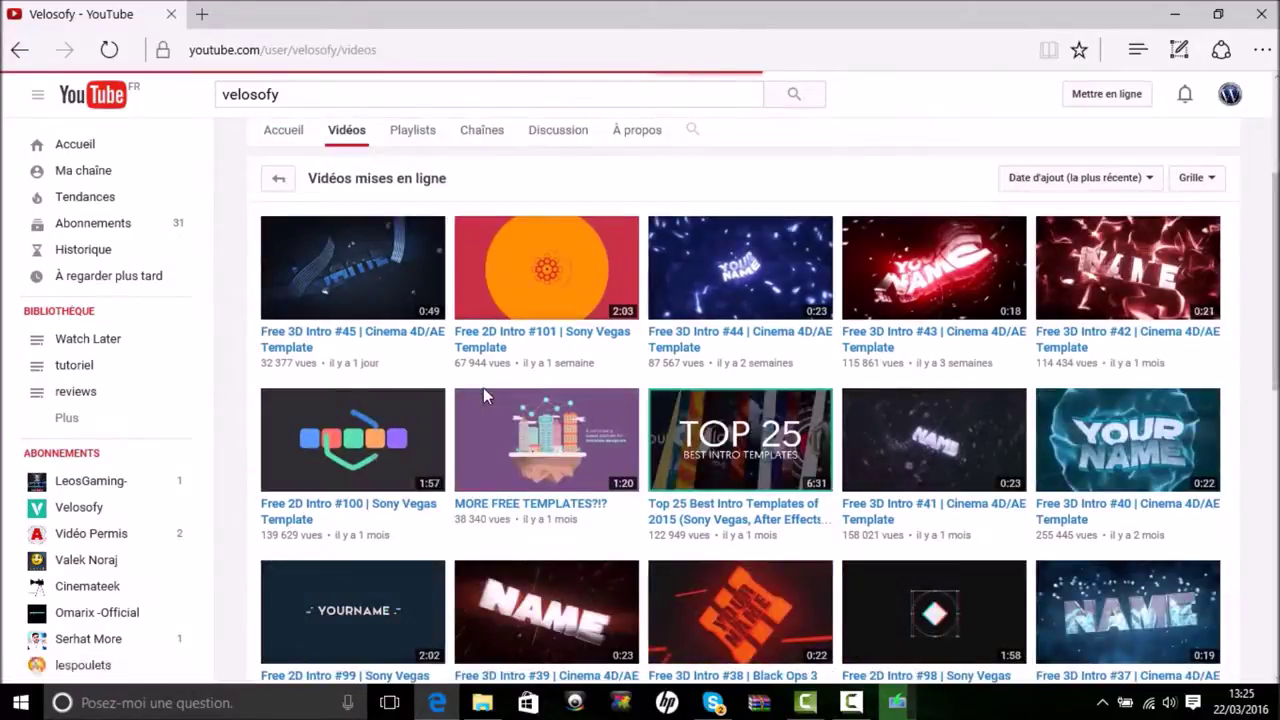
{"action": "left_click", "coordinate": [1149, 180]}
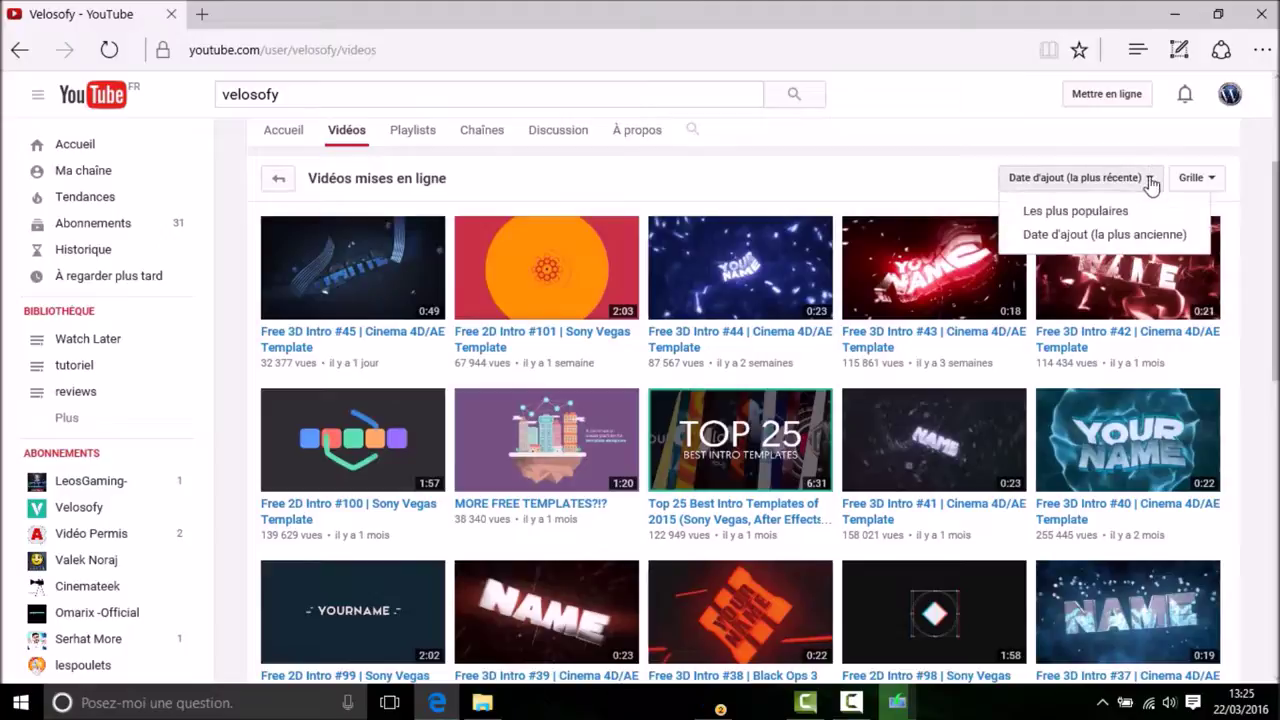
{"action": "left_click", "coordinate": [1070, 236]}
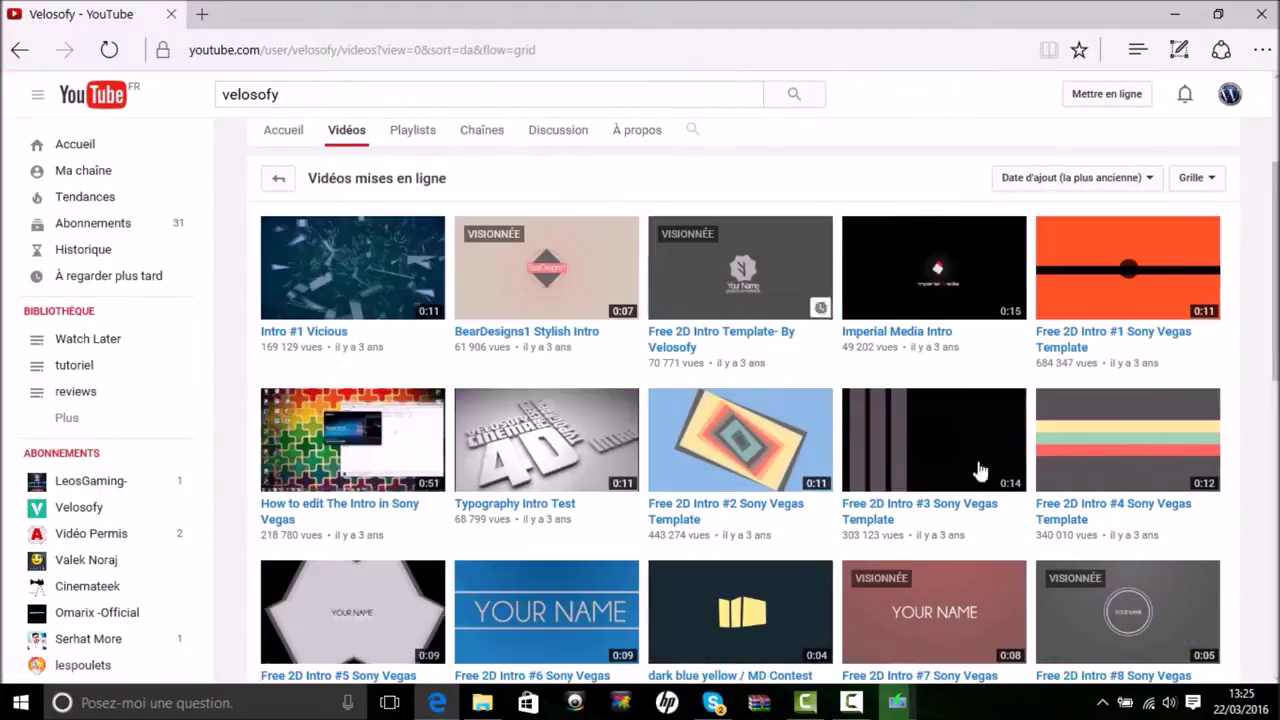
Find the Free 2D Intro #16 Sony Vegas Template video among the channel's uploads and play it
{"action": "scroll", "coordinate": [760, 270], "scroll_direction": "down", "scroll_amount": 2}
{"action": "scroll", "coordinate": [677, 246], "scroll_direction": "up", "scroll_amount": 2}
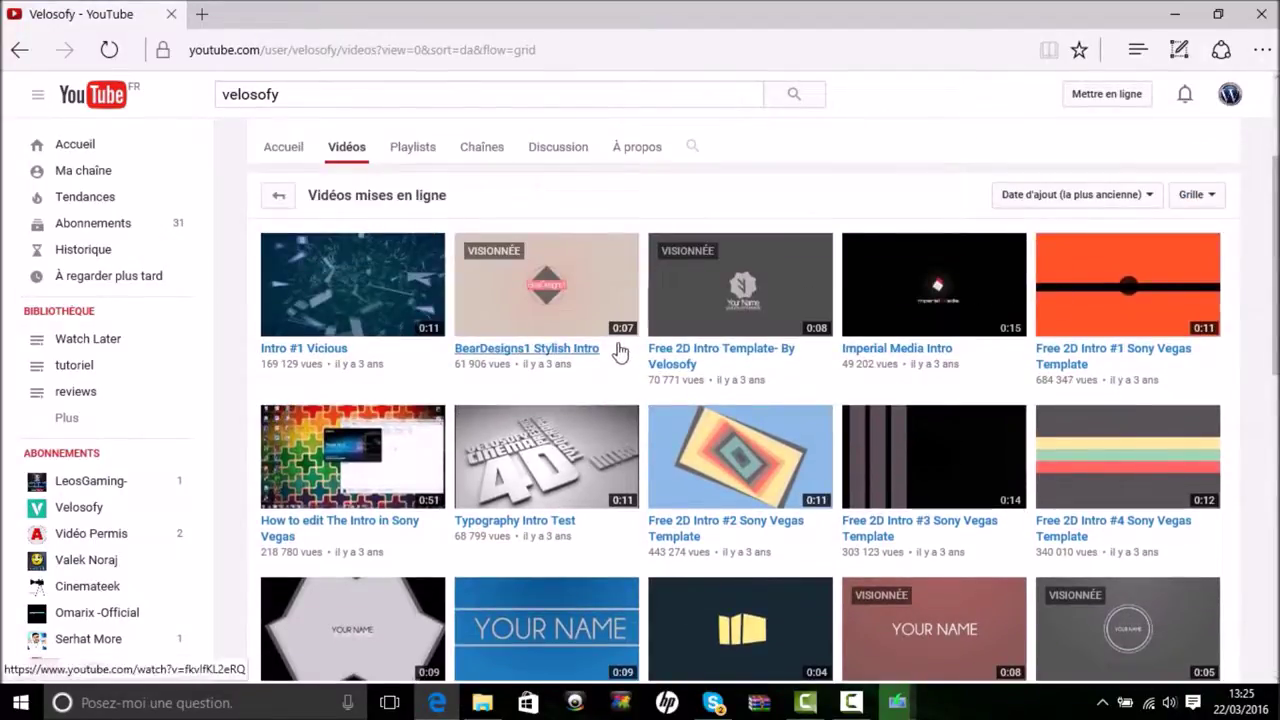
{"action": "scroll", "coordinate": [952, 312], "scroll_direction": "down", "scroll_amount": 1}
{"action": "scroll", "coordinate": [952, 312], "scroll_direction": "down", "scroll_amount": 3}
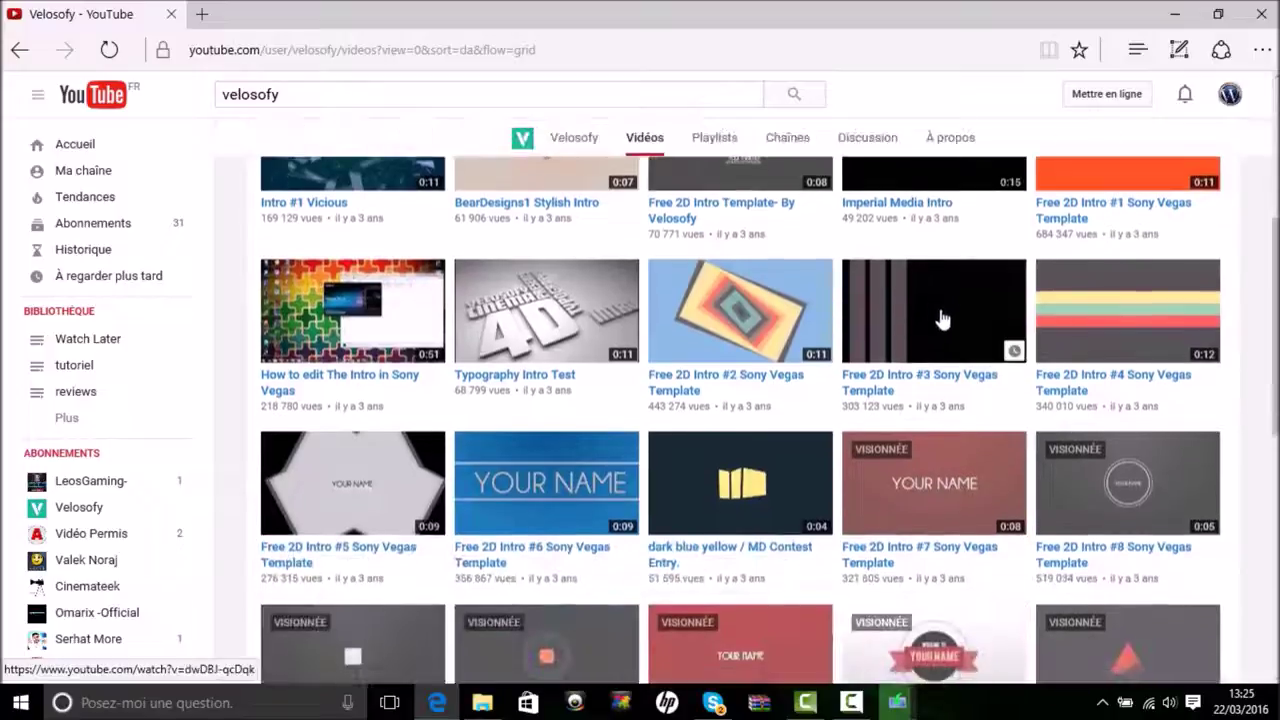
{"action": "scroll", "coordinate": [908, 352], "scroll_direction": "down", "scroll_amount": 1}
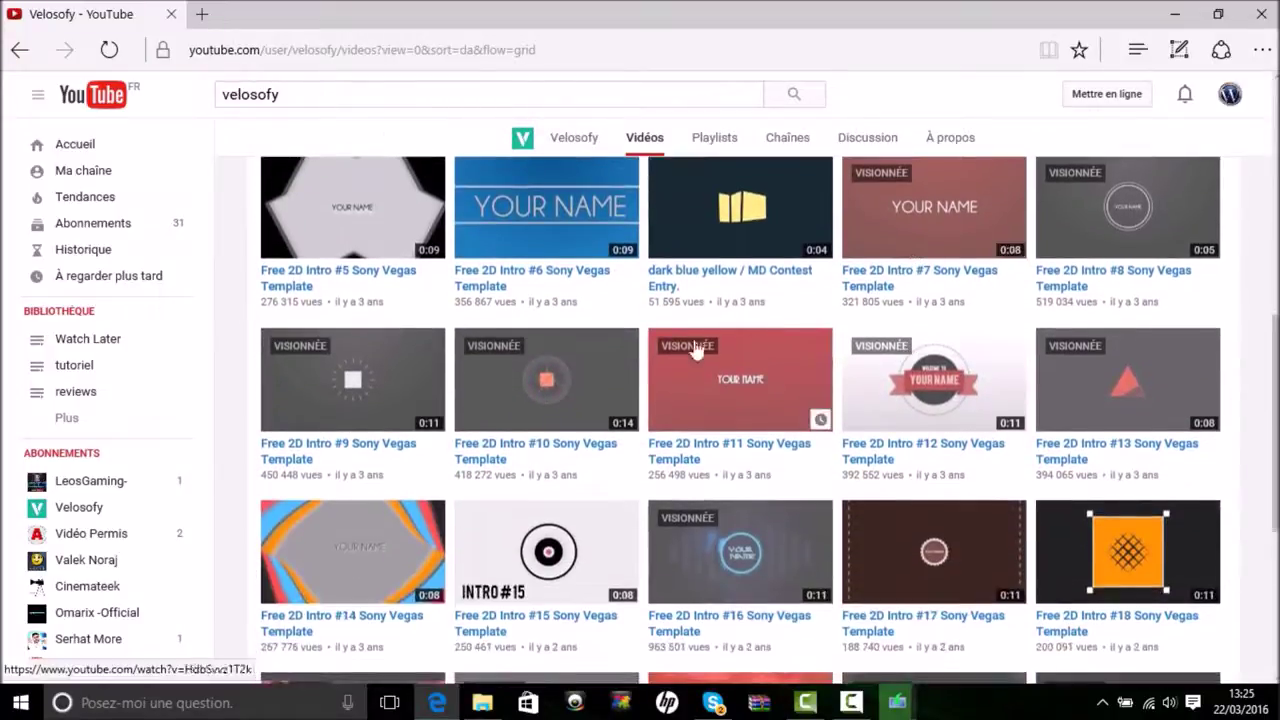
{"action": "scroll", "coordinate": [591, 266], "scroll_direction": "down", "scroll_amount": 1}
{"action": "left_click", "coordinate": [757, 506]}
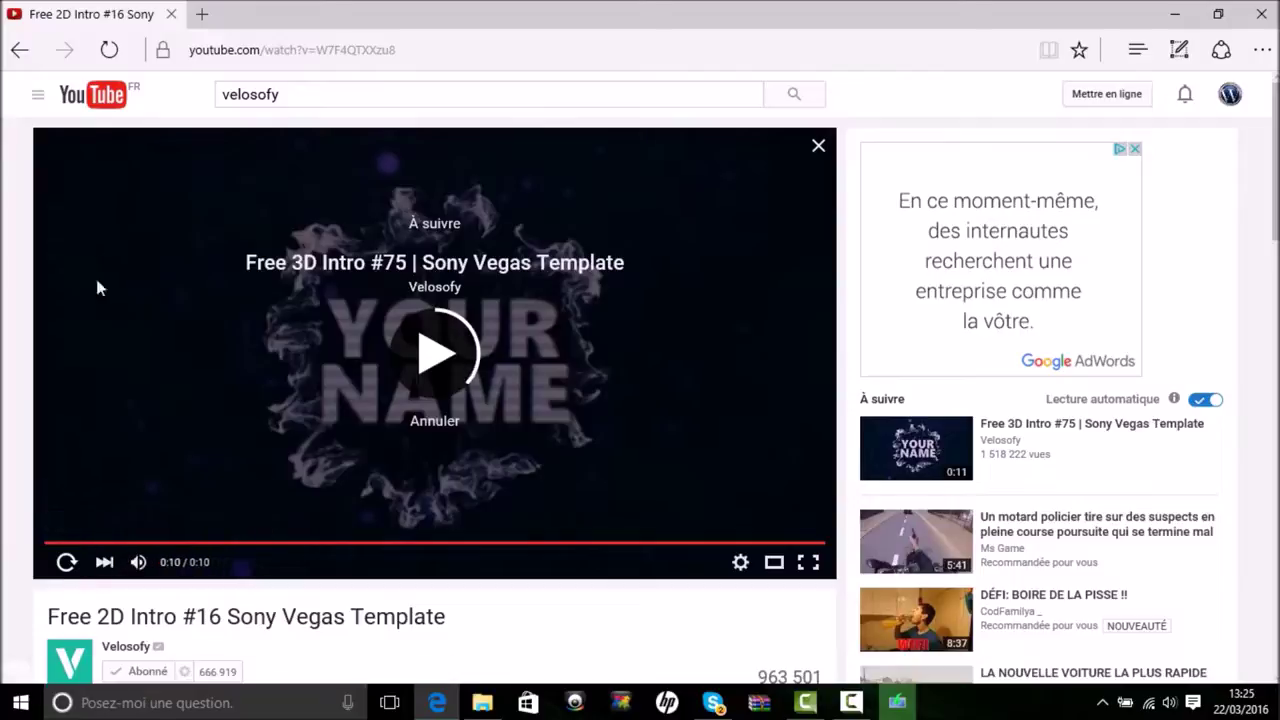
Return to the channel's video list, reopen the Free 2D Intro #16 video and pause it
{"action": "left_click", "coordinate": [19, 49]}
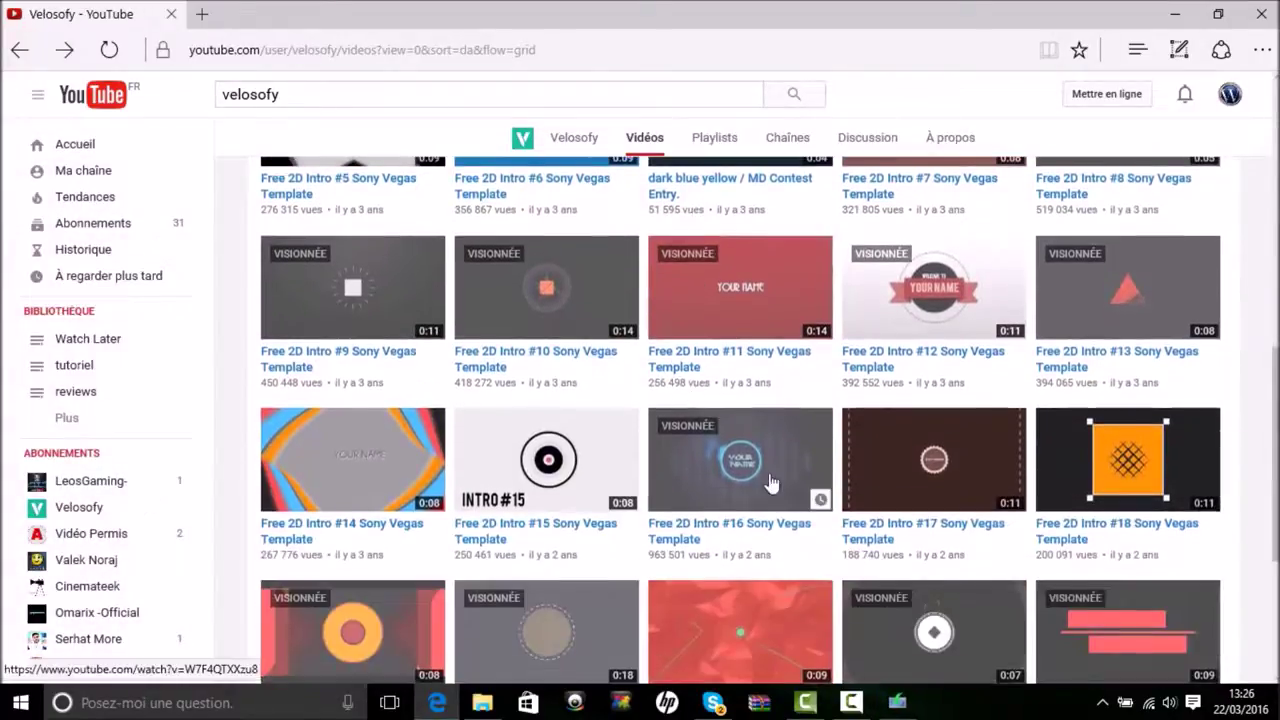
{"action": "left_click", "coordinate": [758, 477]}
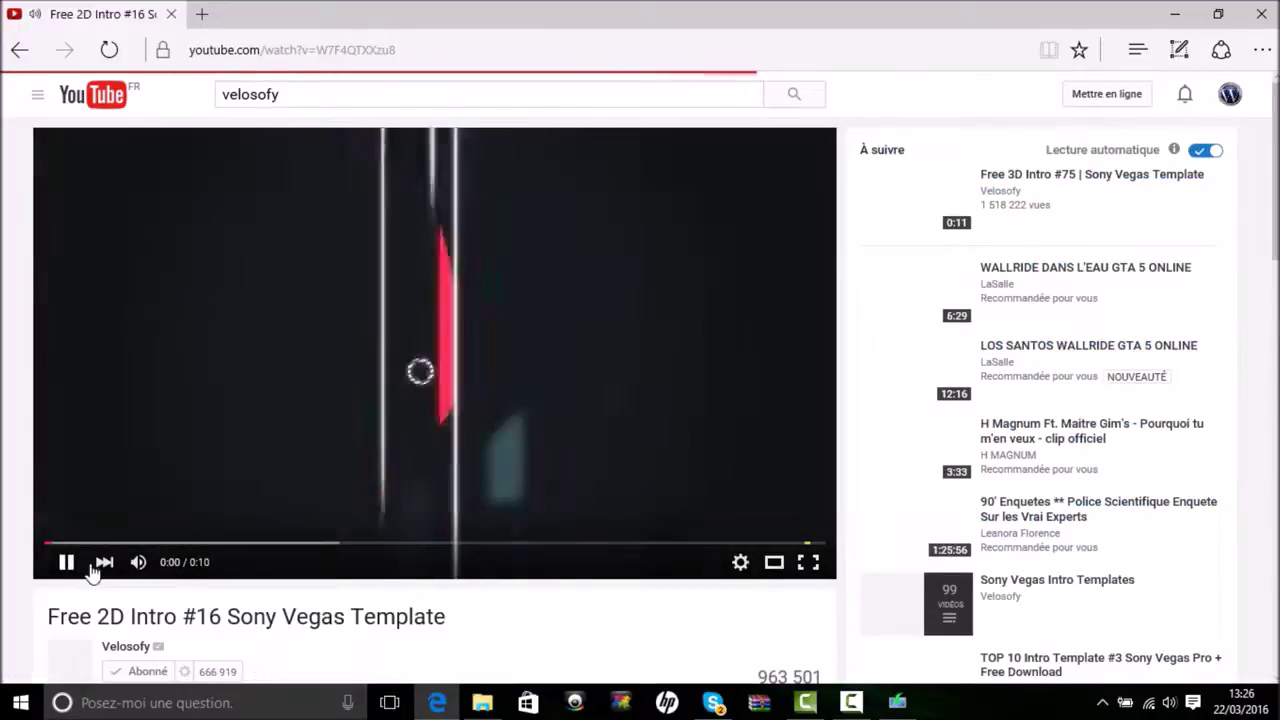
{"action": "left_click", "coordinate": [66, 562]}
Expand the video's full description and open its velosofy.com download link
{"action": "scroll", "coordinate": [400, 480], "scroll_direction": "down", "scroll_amount": 3}
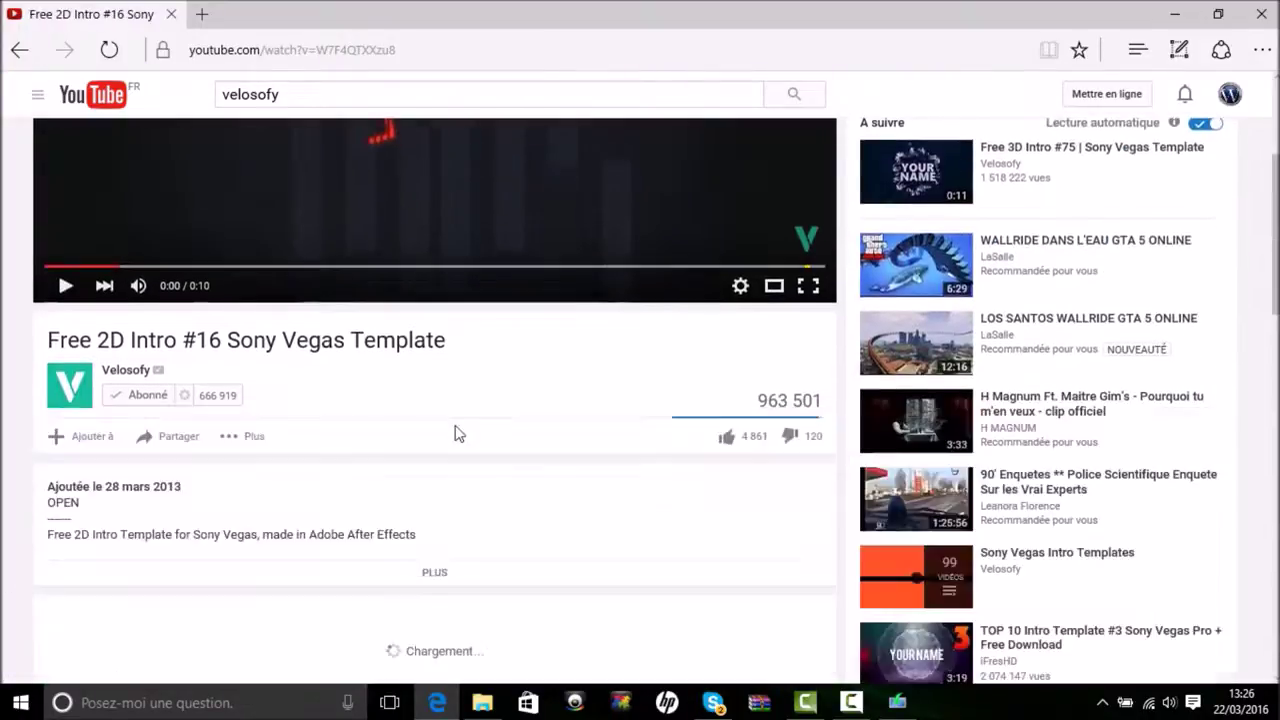
{"action": "scroll", "coordinate": [474, 423], "scroll_direction": "down", "scroll_amount": 1}
{"action": "left_click", "coordinate": [436, 482]}
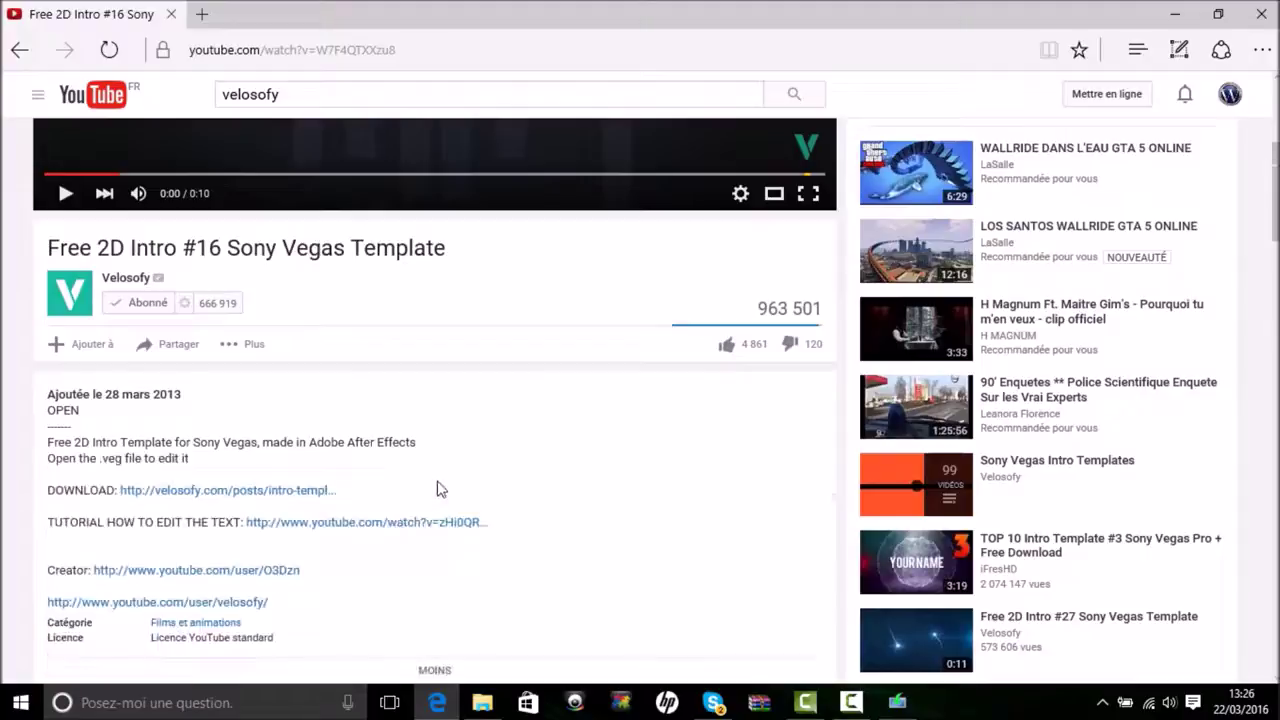
{"action": "scroll", "coordinate": [462, 436], "scroll_direction": "down", "scroll_amount": 1}
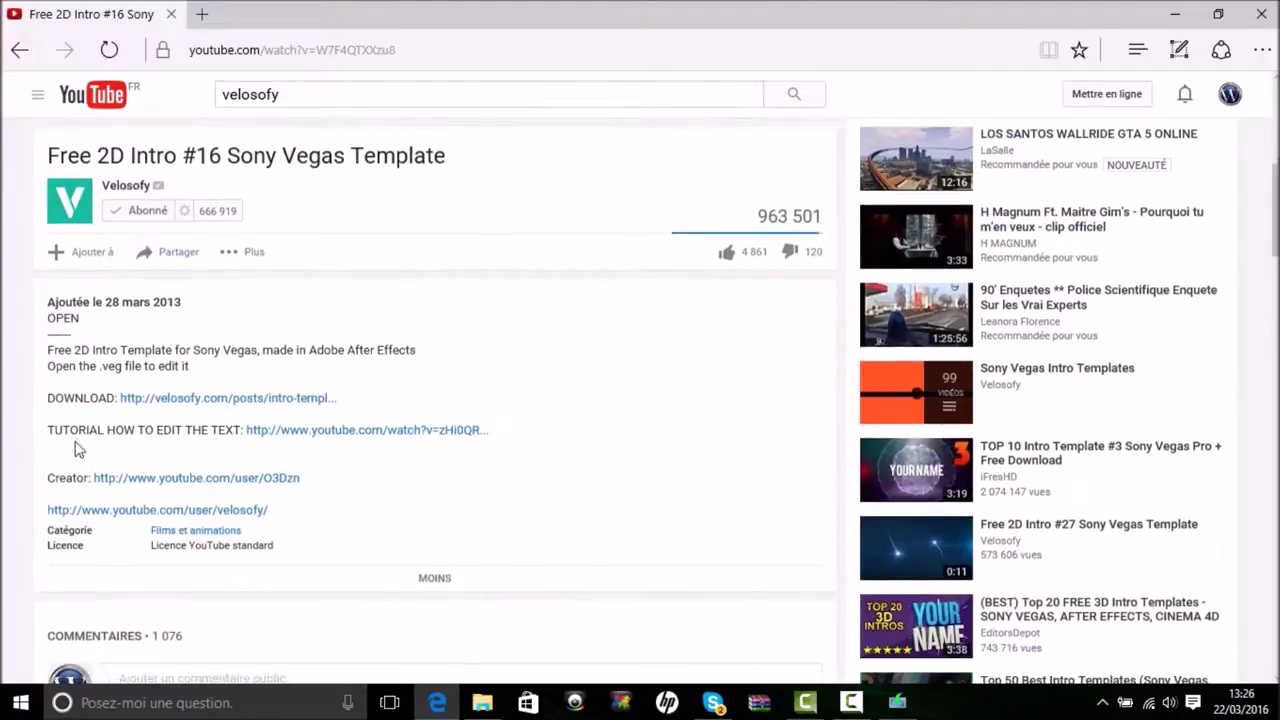
{"action": "left_click", "coordinate": [212, 404]}
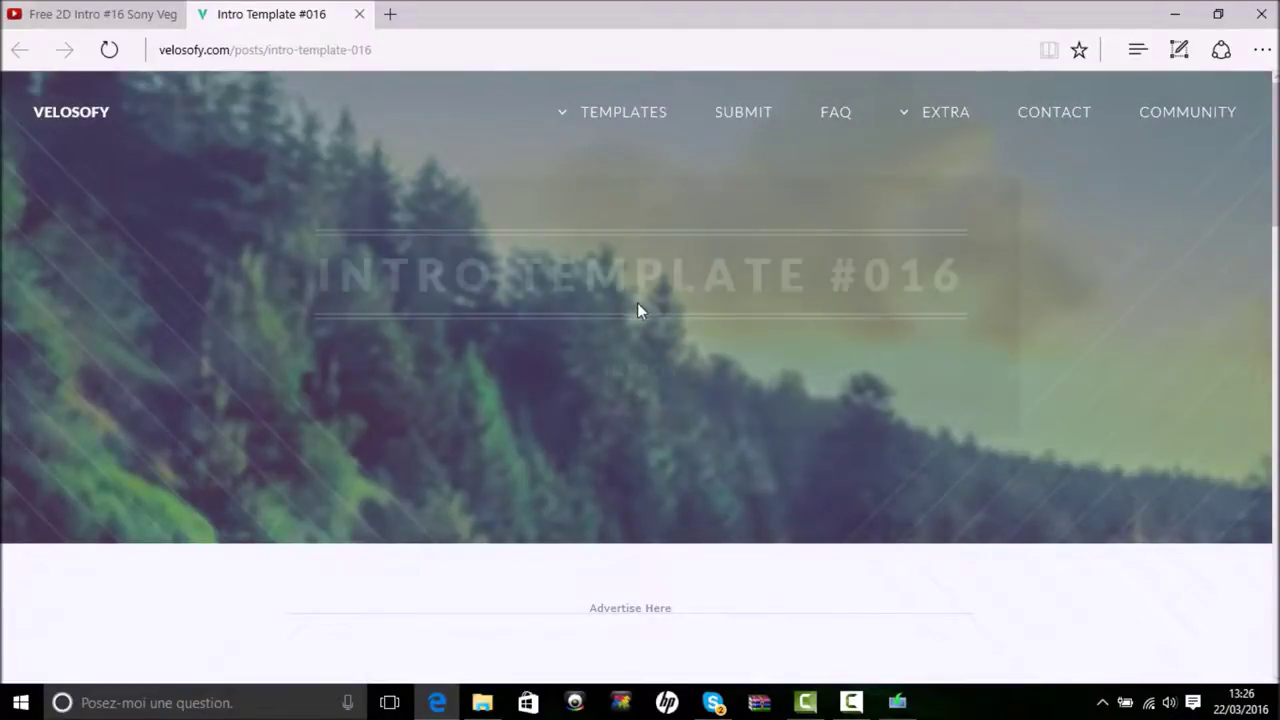
Open the download page for Intro Template #016 from its Velosofy post
{"action": "scroll", "coordinate": [637, 306], "scroll_direction": "down", "scroll_amount": 5}
{"action": "scroll", "coordinate": [969, 346], "scroll_direction": "down", "scroll_amount": 5}
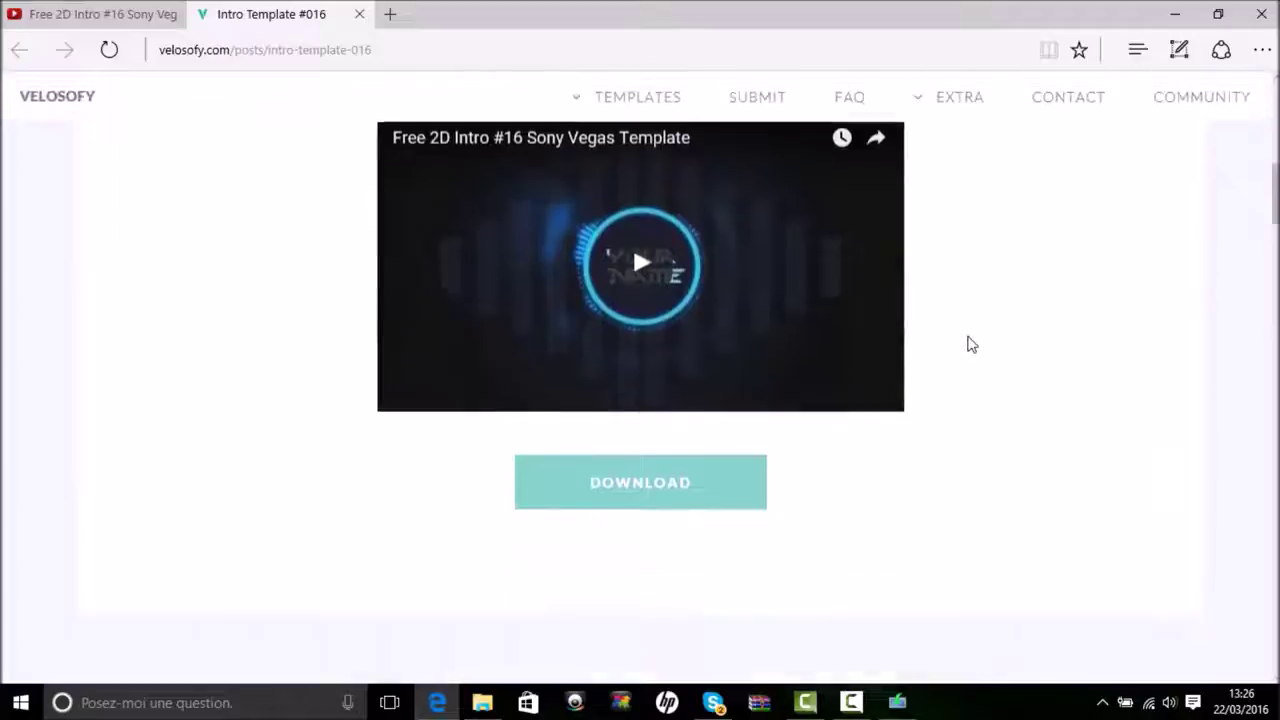
{"action": "scroll", "coordinate": [551, 429], "scroll_direction": "up", "scroll_amount": 3}
{"action": "scroll", "coordinate": [614, 420], "scroll_direction": "down", "scroll_amount": 3}
{"action": "left_click", "coordinate": [631, 374]}
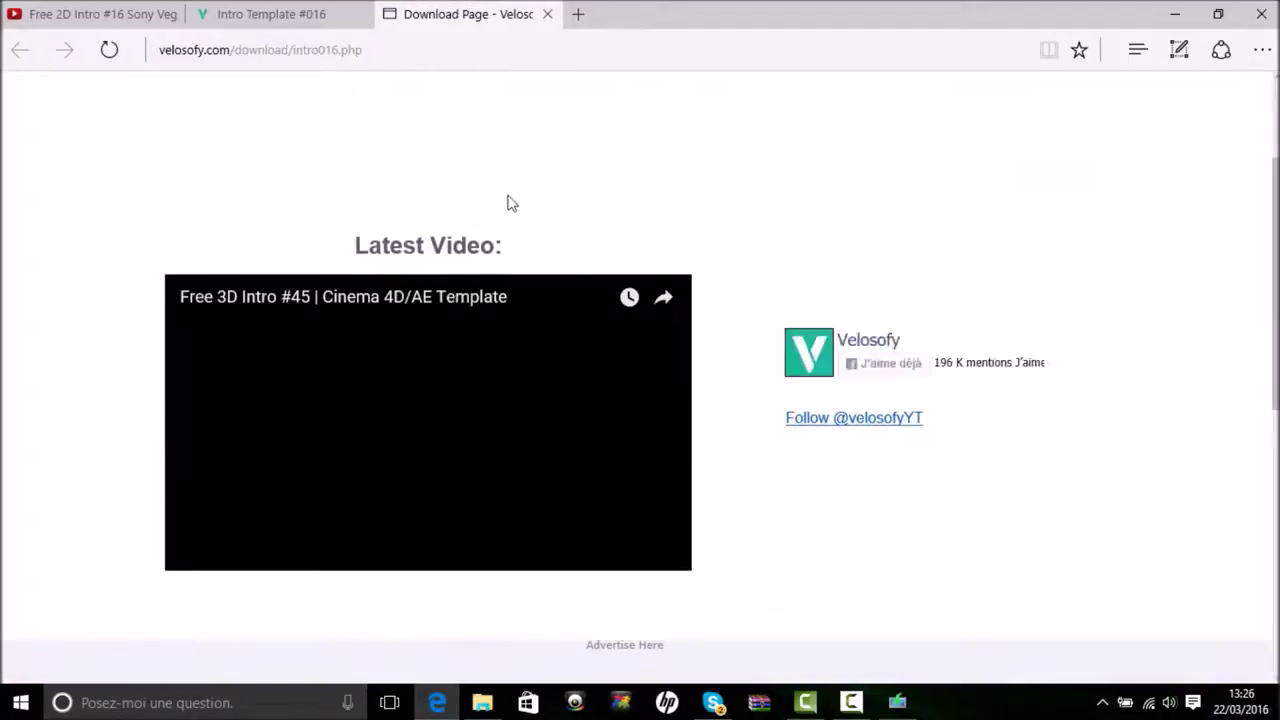
Wait for the Velosofy download link, follow it to MediaFire and download Sv_intro16_by_Velosofy.zip
{"action": "scroll", "coordinate": [720, 222], "scroll_direction": "down", "scroll_amount": 7}
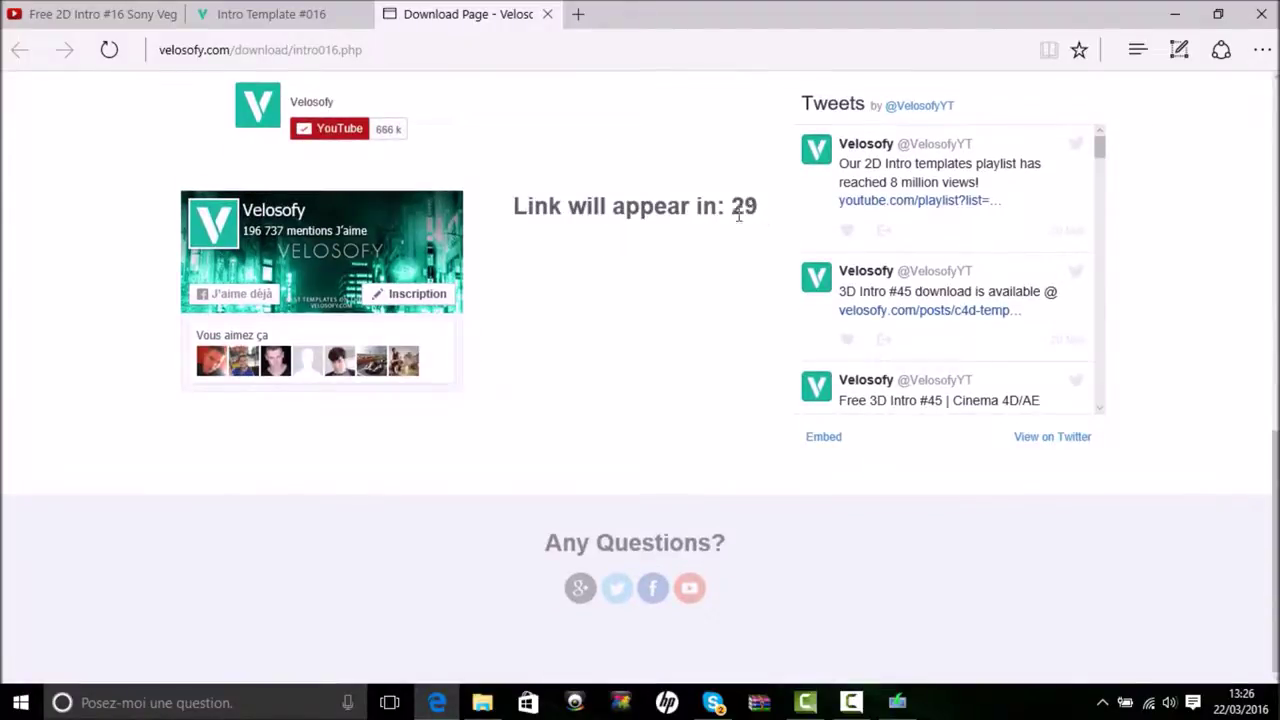
{"action": "mouse_move", "coordinate": [340, 120]}
{"action": "scroll", "coordinate": [666, 323], "scroll_direction": "up", "scroll_amount": 1}
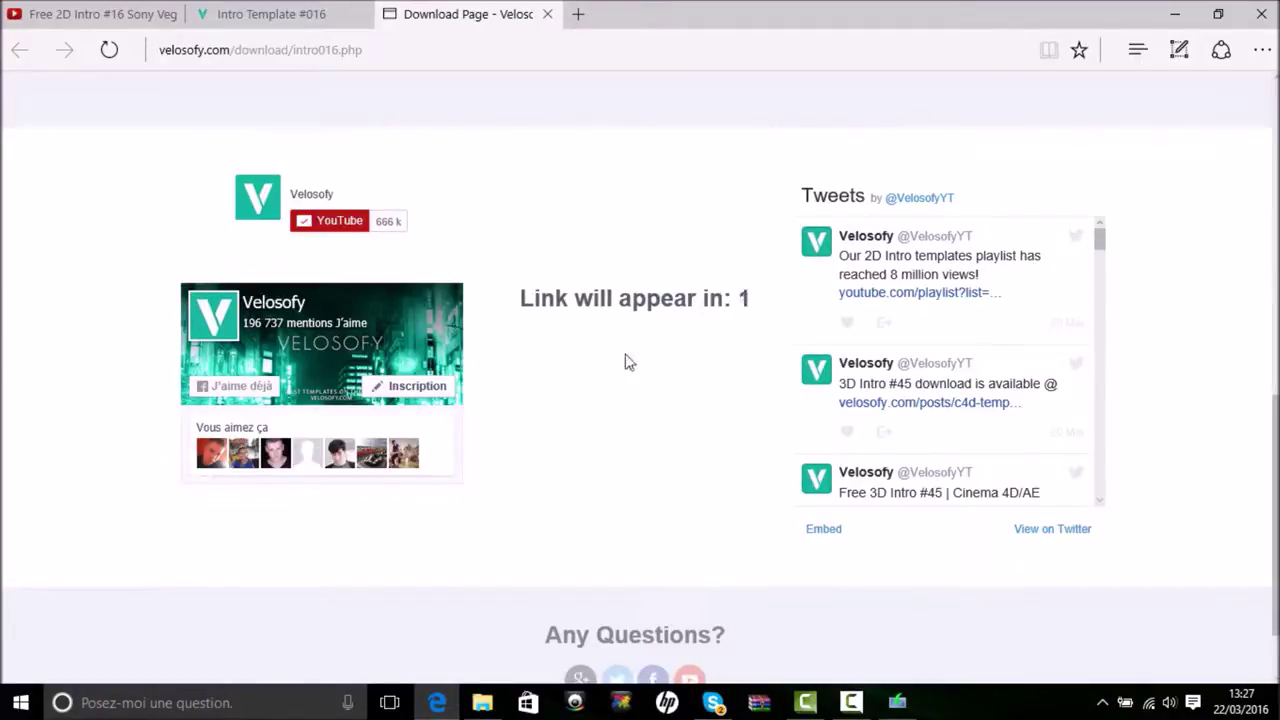
{"action": "left_click", "coordinate": [631, 320]}
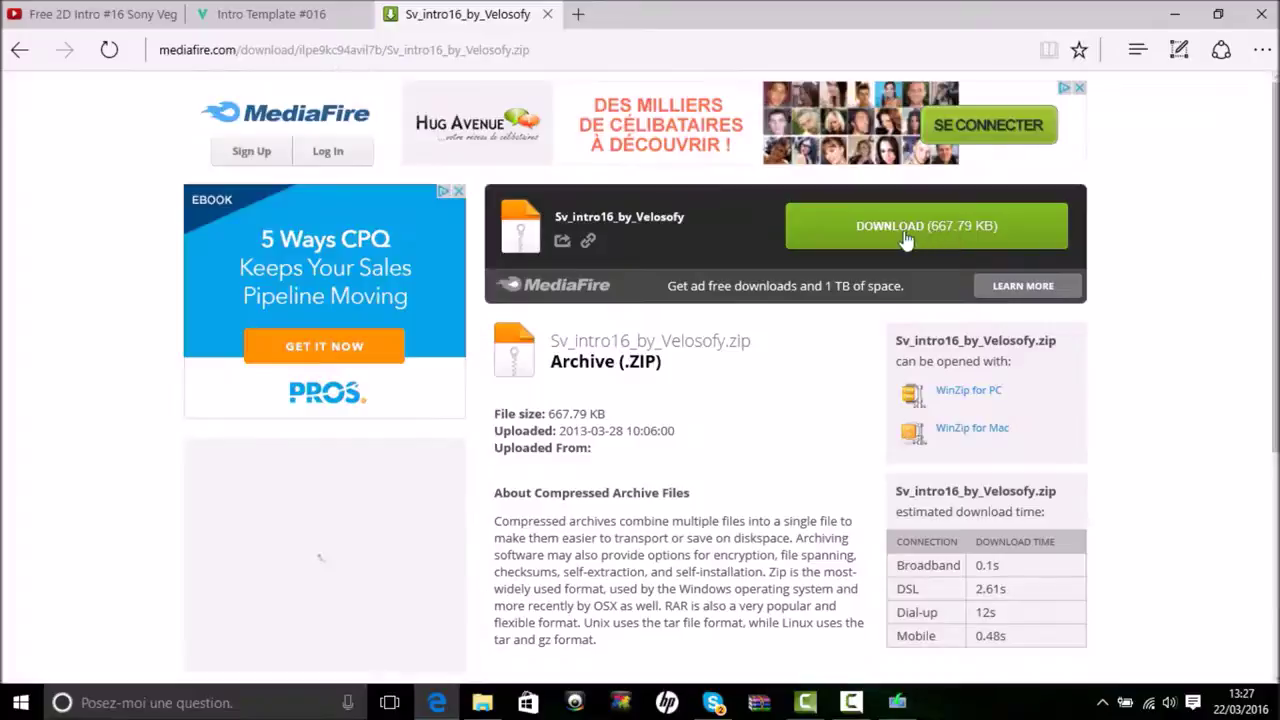
{"action": "left_click", "coordinate": [905, 238]}
{"action": "left_click", "coordinate": [903, 240]}
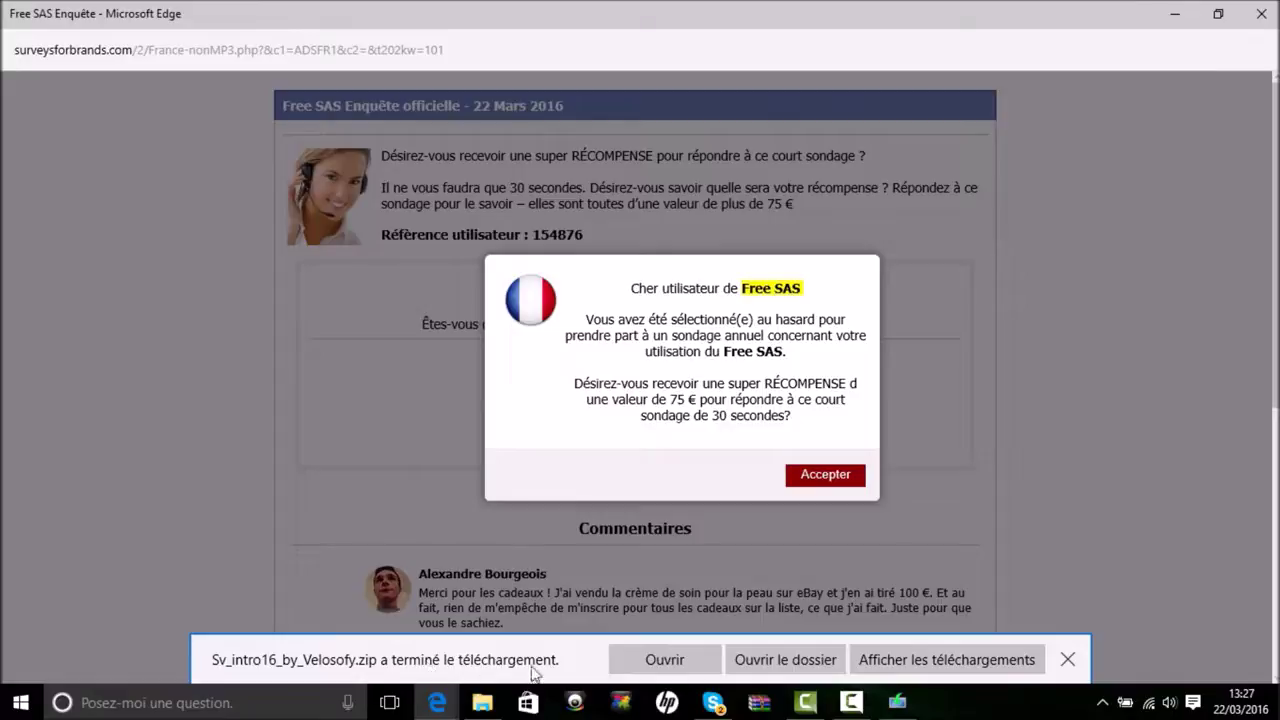
Show the downloaded archive in its folder and minimize the survey pop-up and browser windows
{"action": "left_click", "coordinate": [783, 645]}
{"action": "left_click", "coordinate": [779, 668]}
{"action": "mouse_move", "coordinate": [805, 680]}
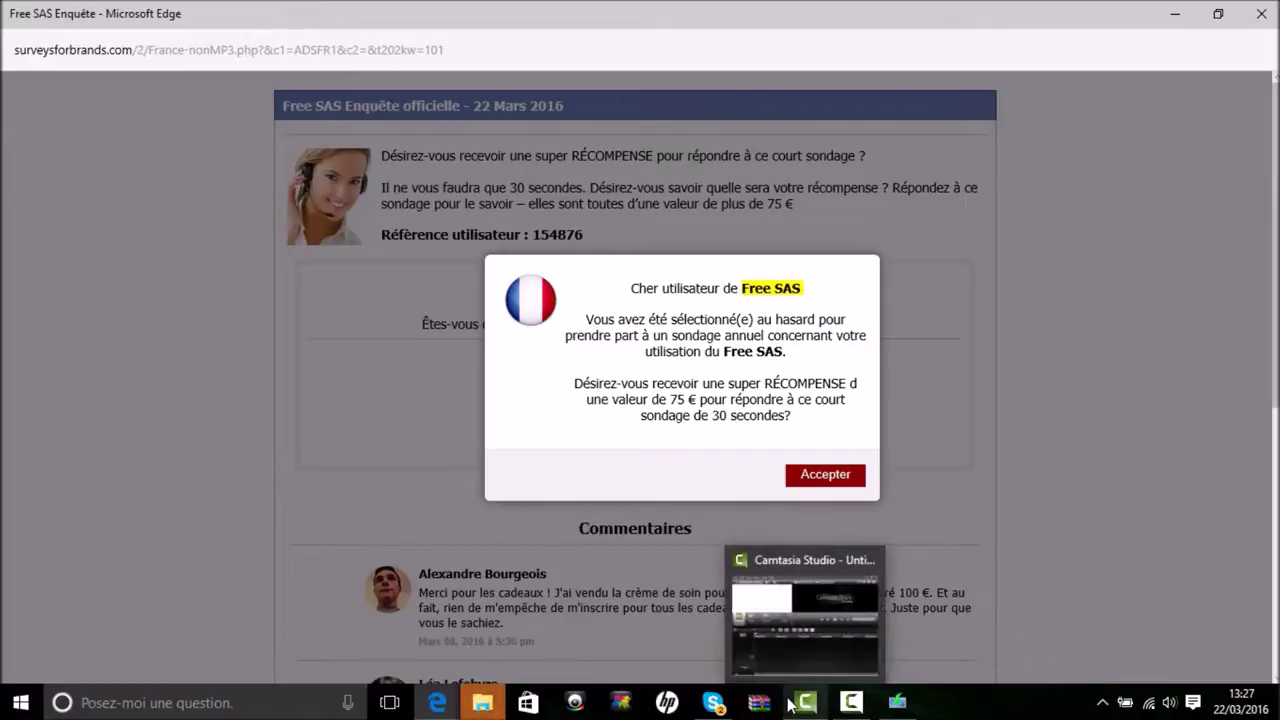
{"action": "left_click", "coordinate": [1175, 14]}
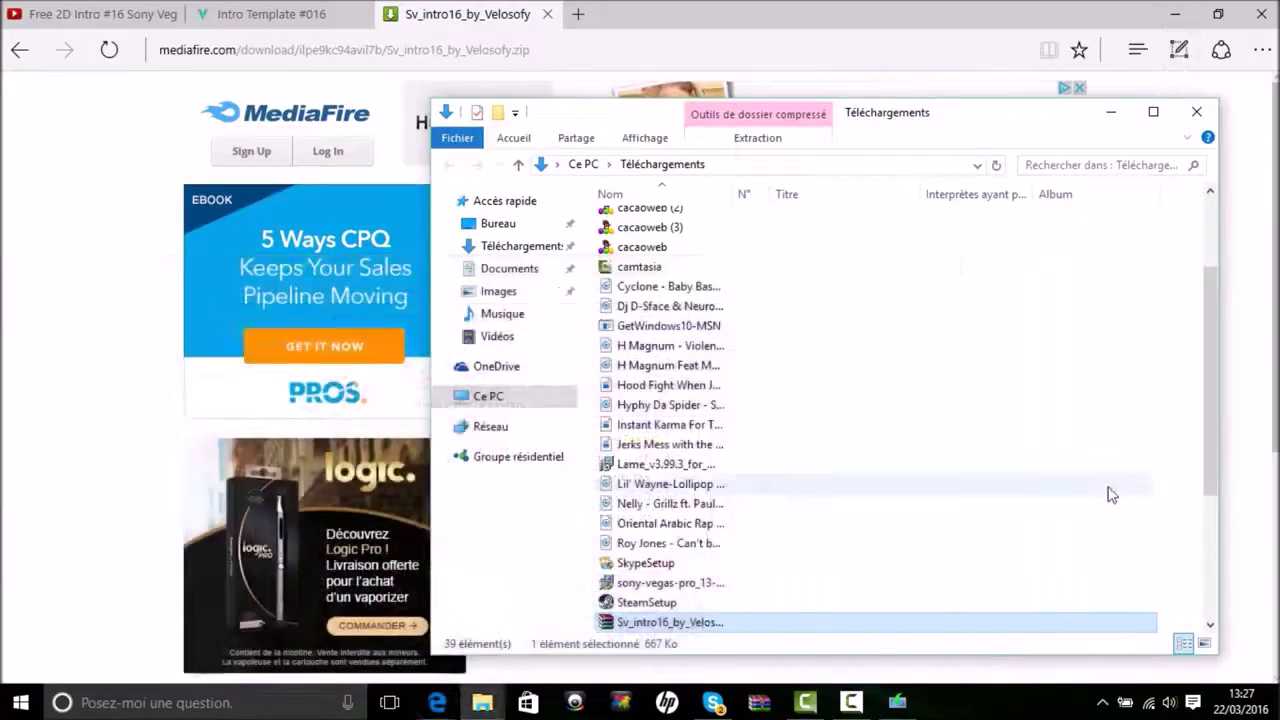
{"action": "left_click", "coordinate": [1178, 15]}
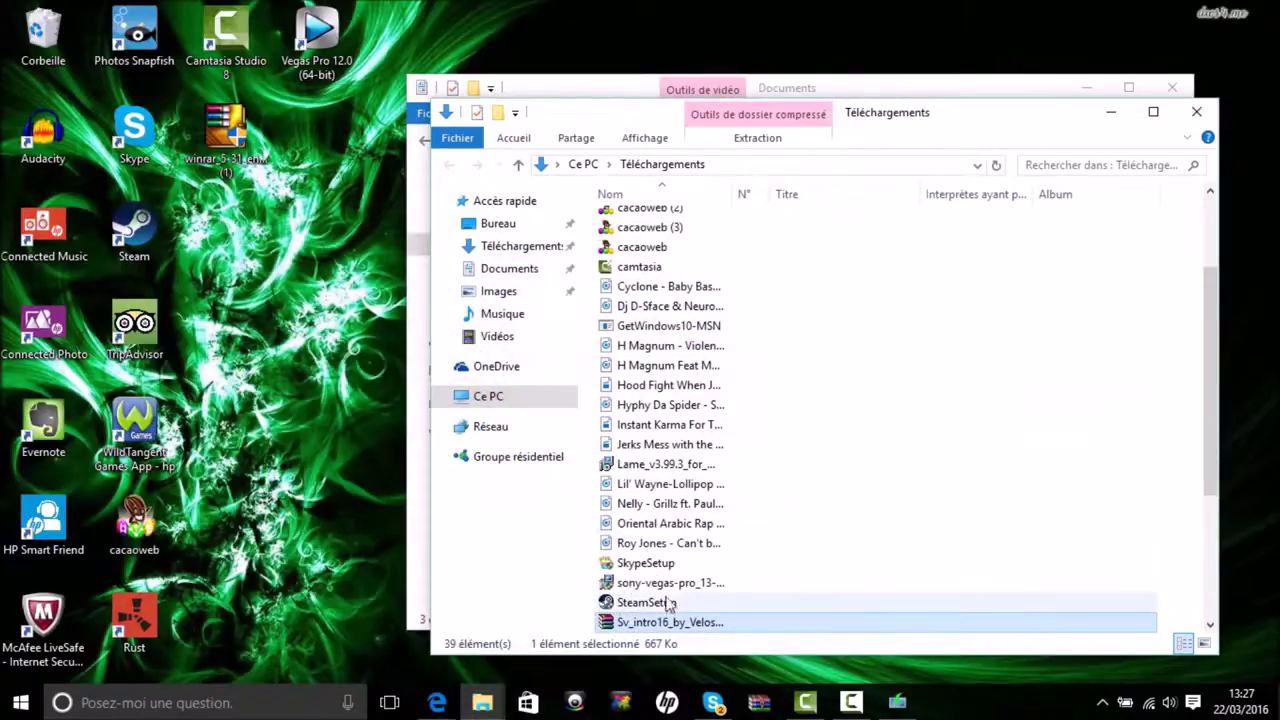
Move the Sv_intro16_by_Velosofy archive from the downloads folder to the desktop and close both open folder windows
{"action": "left_click_drag", "start_coordinate": [629, 626], "coordinate": [340, 300]}
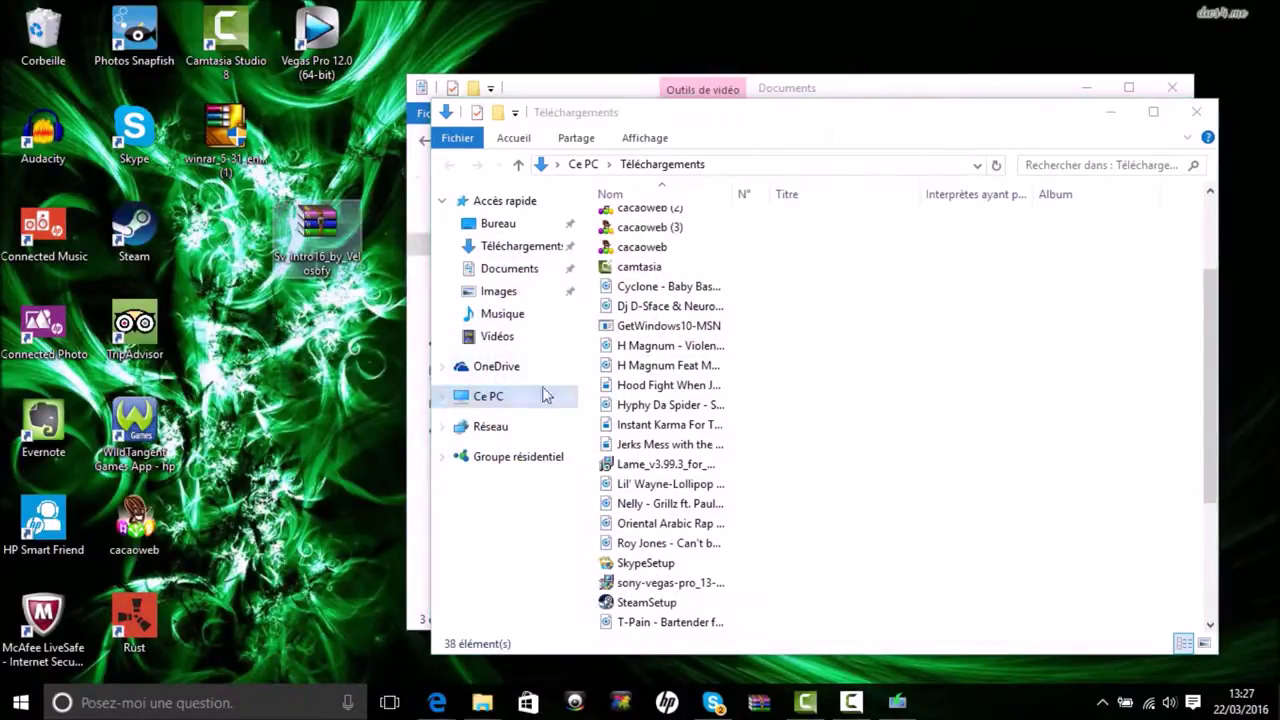
{"action": "left_click", "coordinate": [1196, 111]}
{"action": "left_click", "coordinate": [1176, 87]}
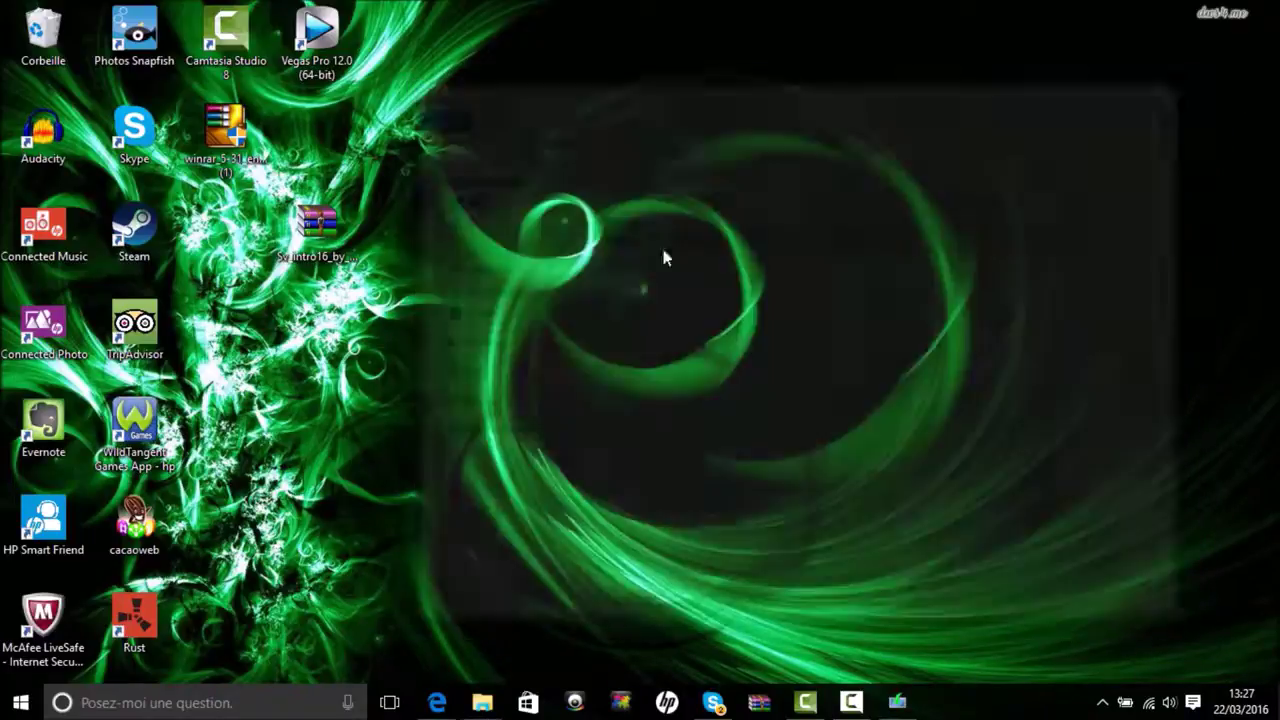
Look at the contents of the Sv_intro16_by_Velosofy archive in WinRAR and close it
{"action": "left_click", "coordinate": [323, 229]}
{"action": "double_click", "coordinate": [323, 229]}
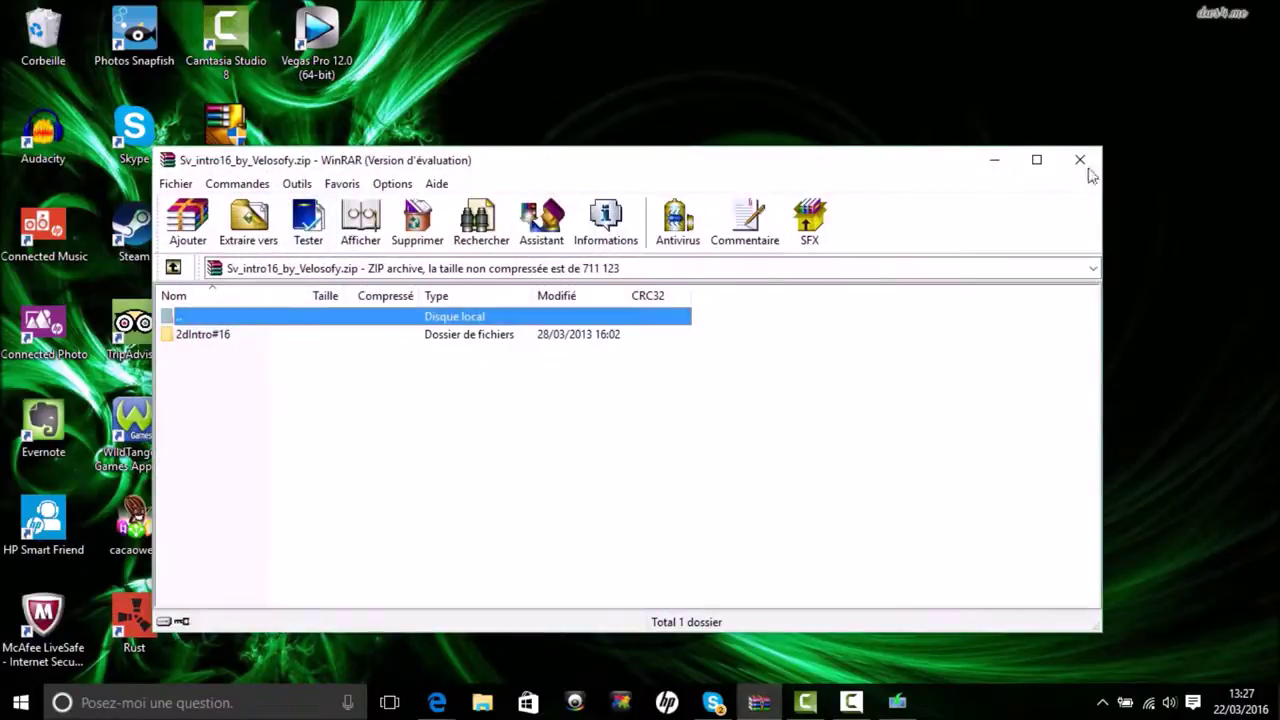
{"action": "left_click", "coordinate": [1084, 164]}
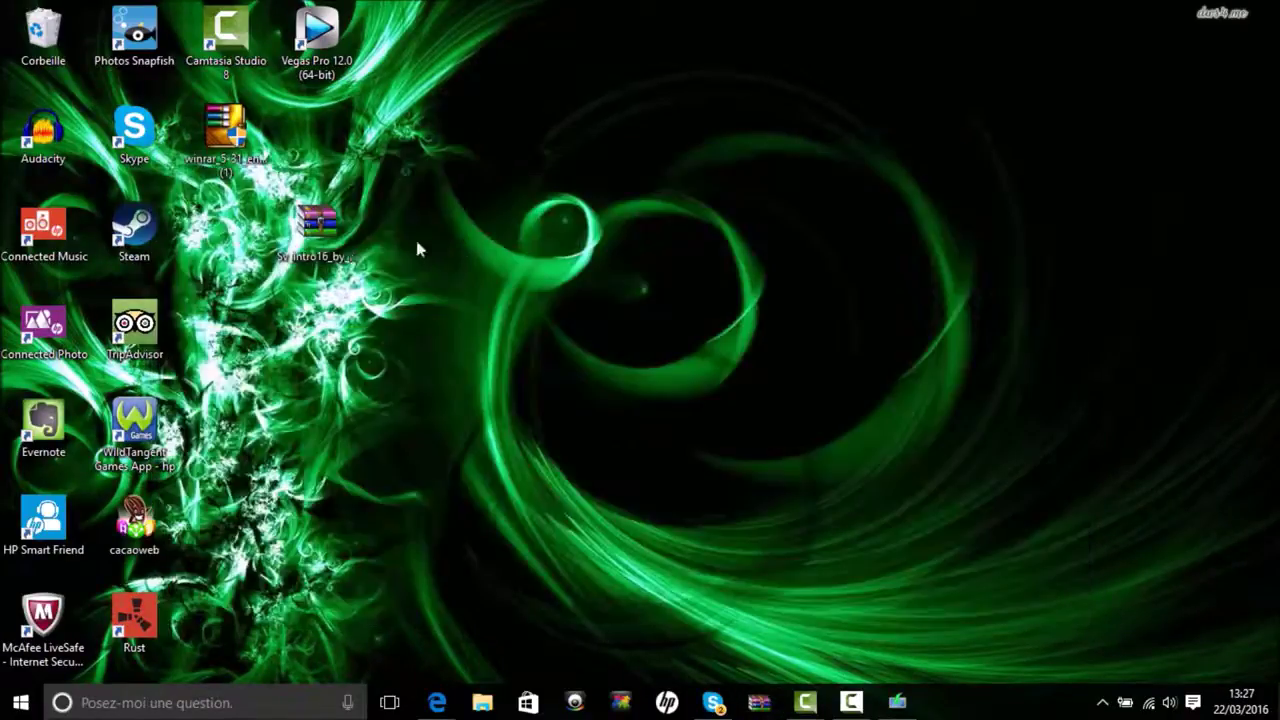
Extract the archive directly onto the desktop, then set the 2dIntro#16 folder apart and place the archive beside the WinRAR installer
{"action": "right_click", "coordinate": [305, 225]}
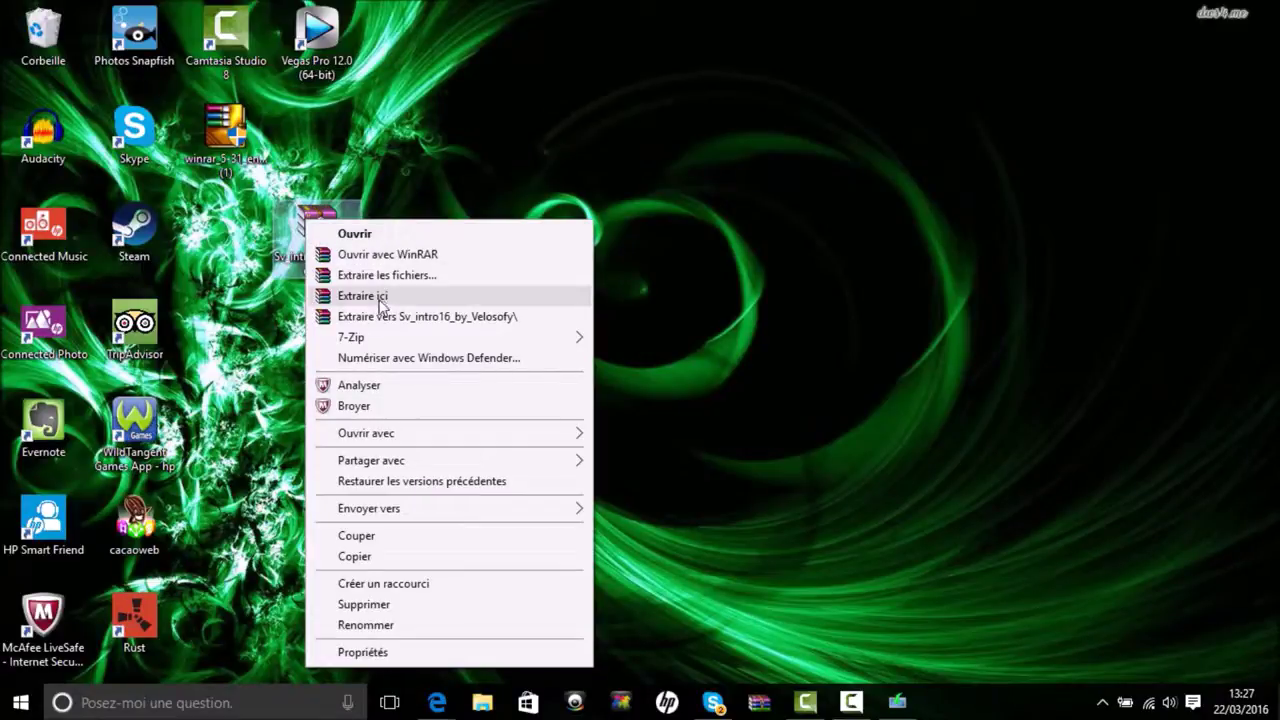
{"action": "left_click", "coordinate": [345, 295]}
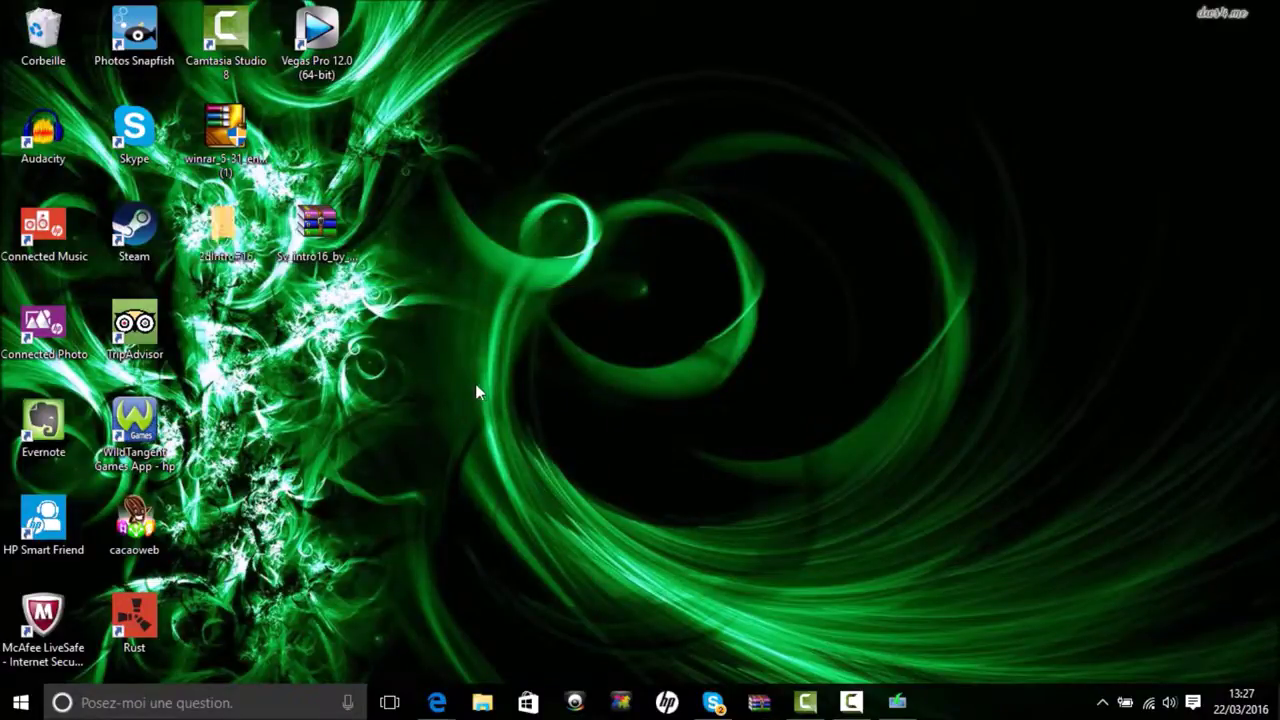
{"action": "left_click_drag", "start_coordinate": [225, 230], "coordinate": [773, 137]}
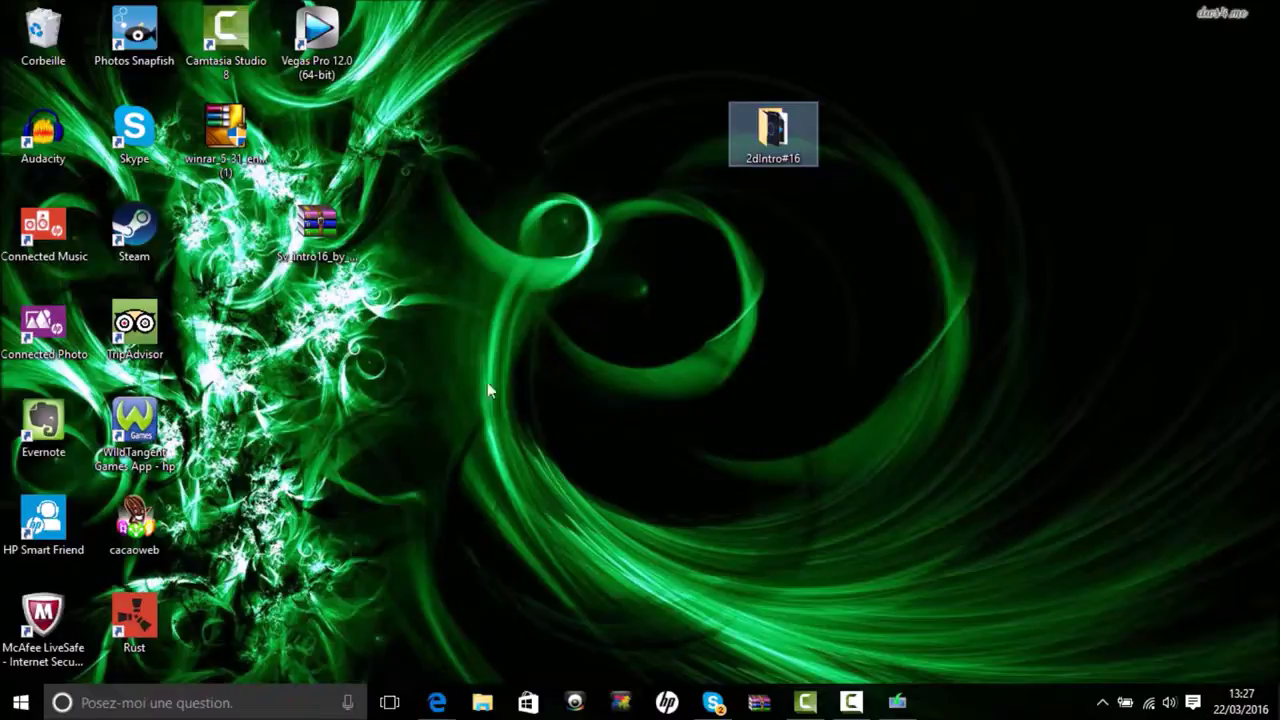
{"action": "left_click_drag", "start_coordinate": [317, 230], "coordinate": [307, 122]}
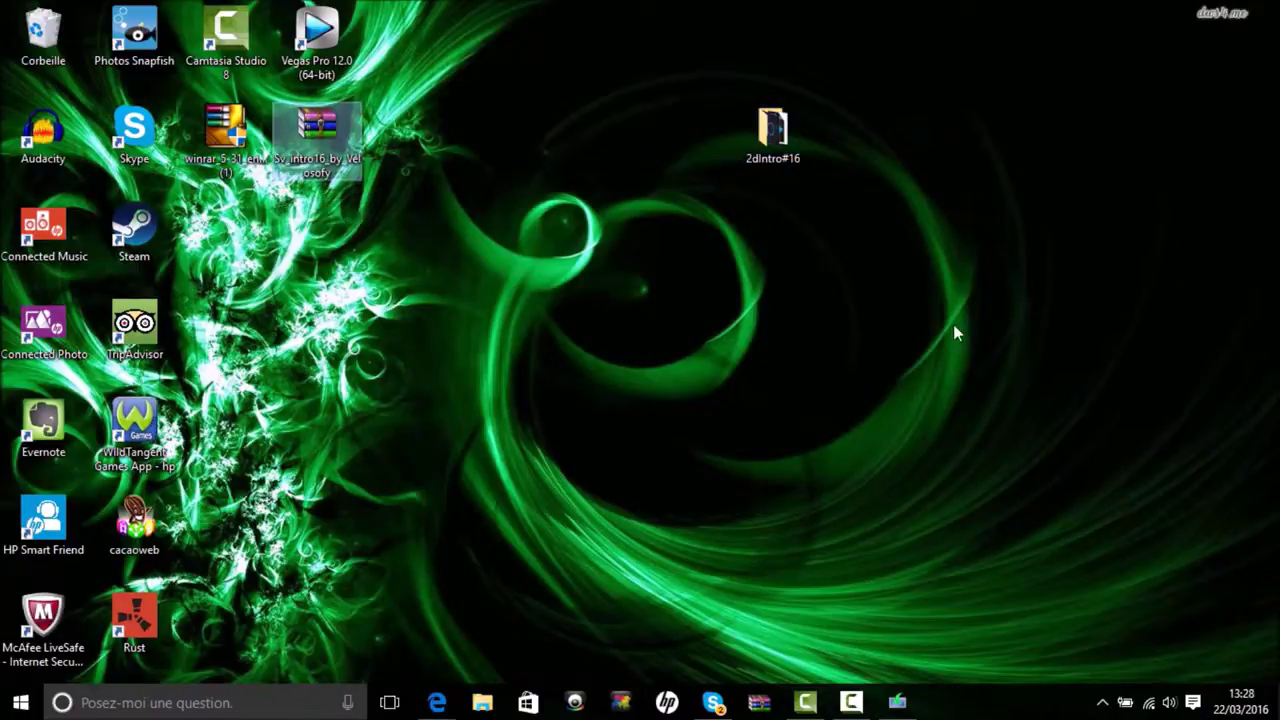
Open the OpenThis project file from the 2dIntro#16 folder with Vegas Pro and play the intro preview
{"action": "double_click", "coordinate": [776, 135]}
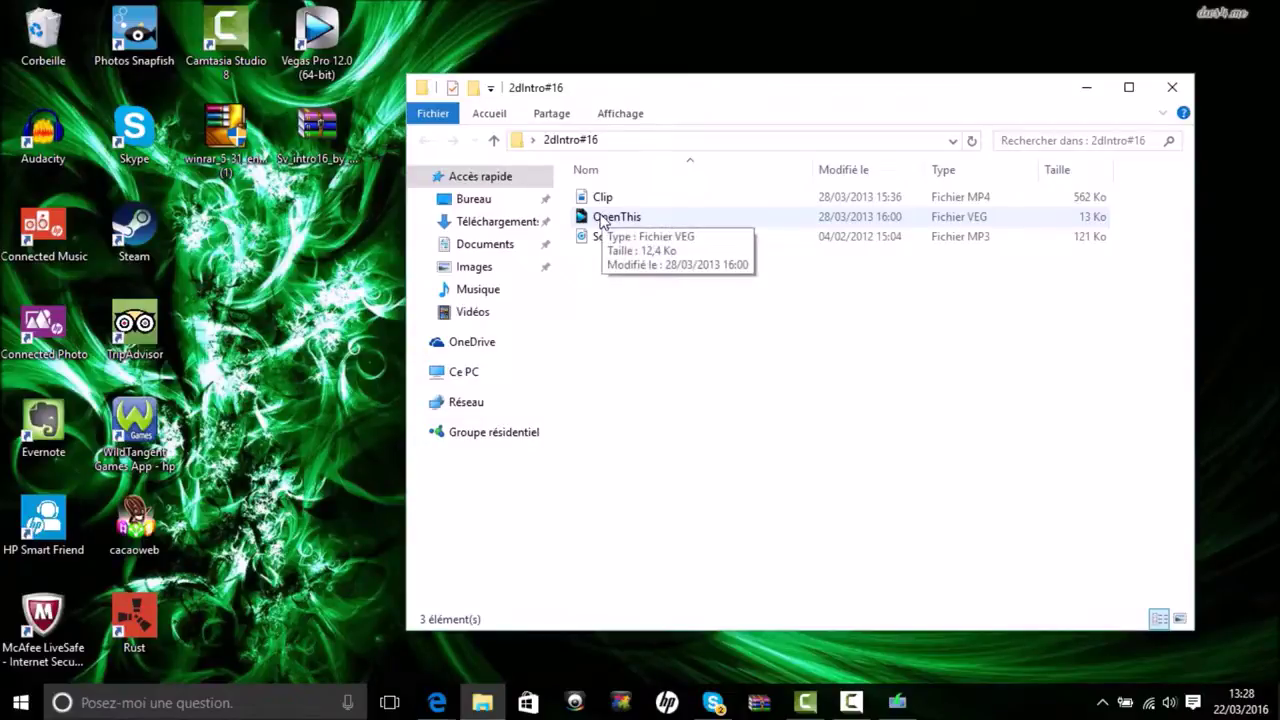
{"action": "right_click", "coordinate": [601, 222]}
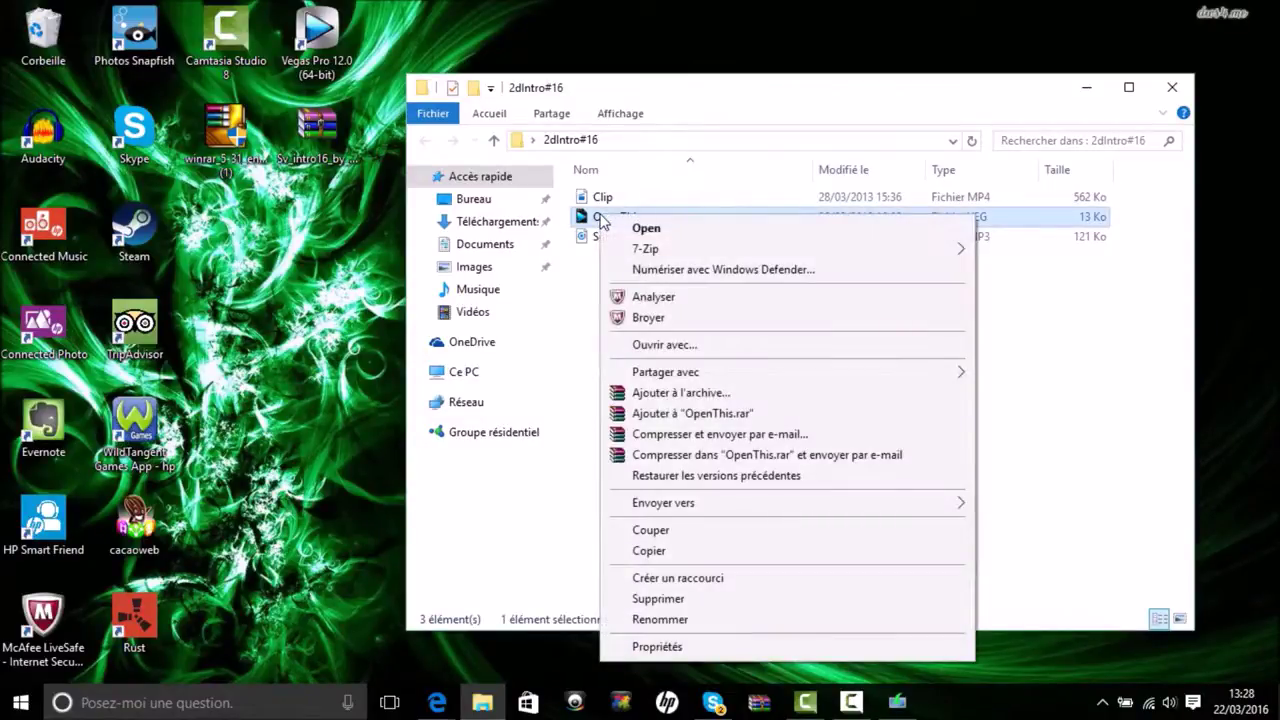
{"action": "left_click", "coordinate": [745, 346]}
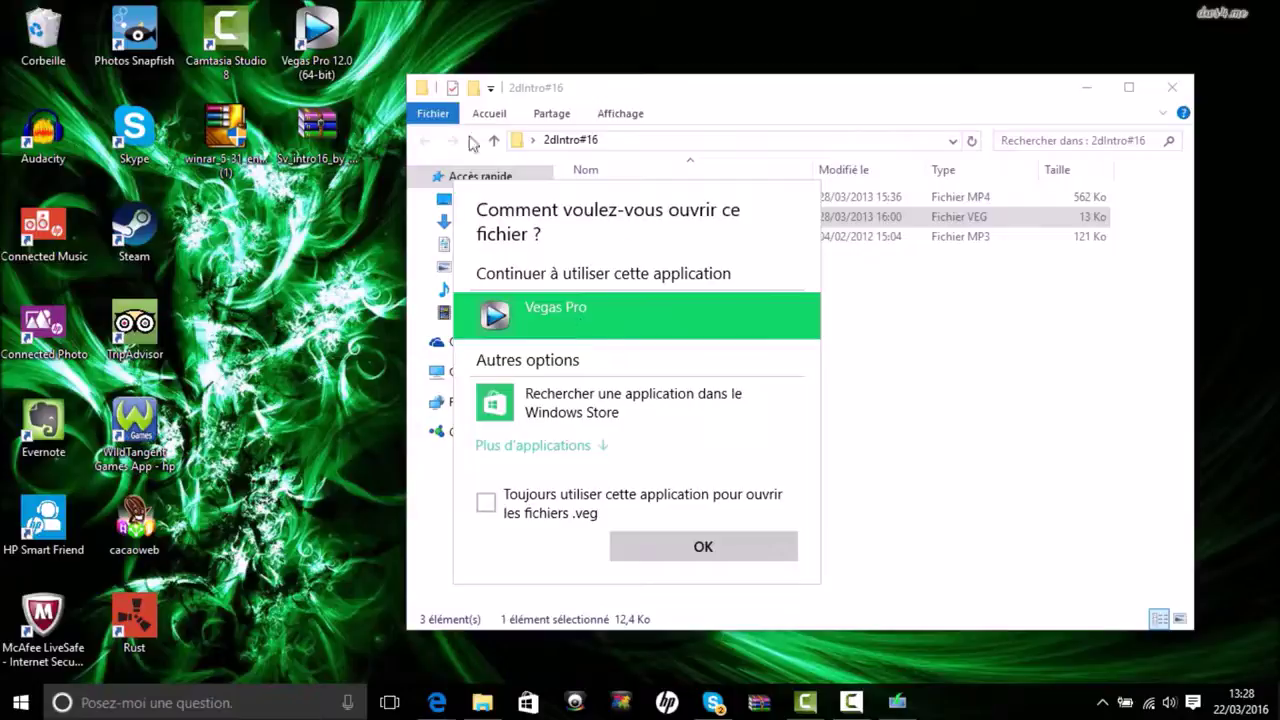
{"action": "double_click", "coordinate": [595, 319]}
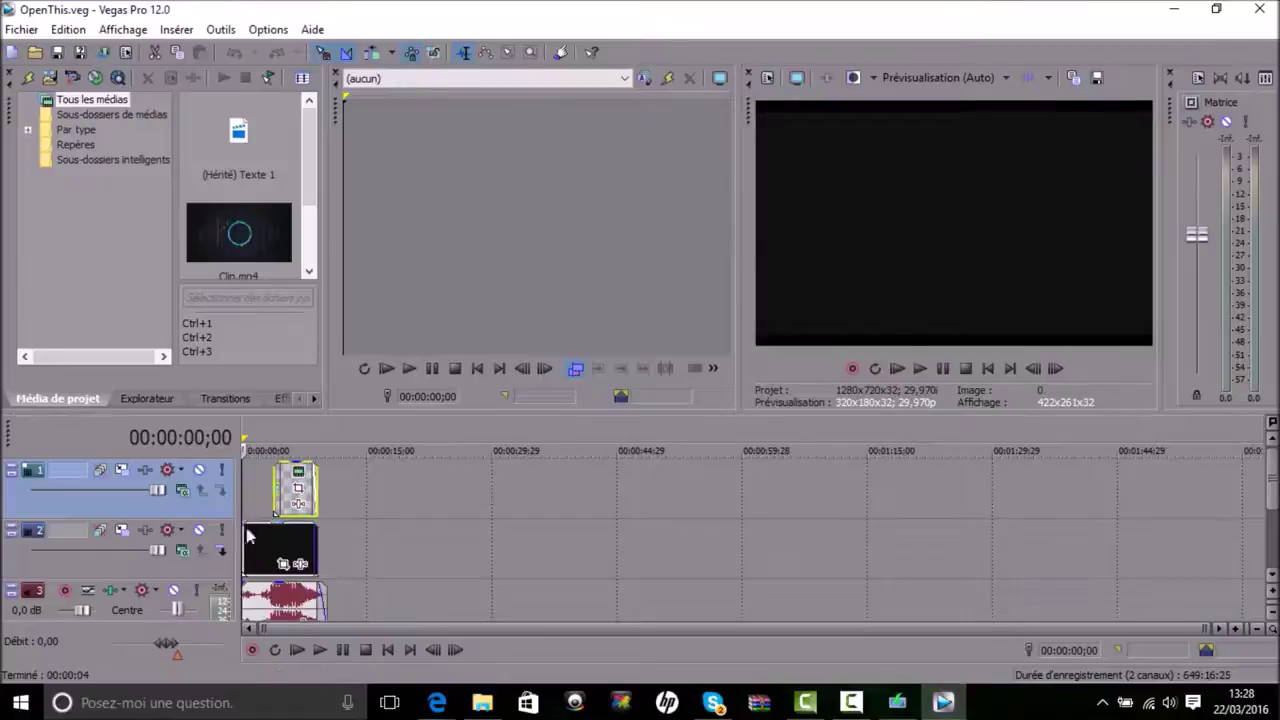
{"action": "left_click", "coordinate": [919, 369]}
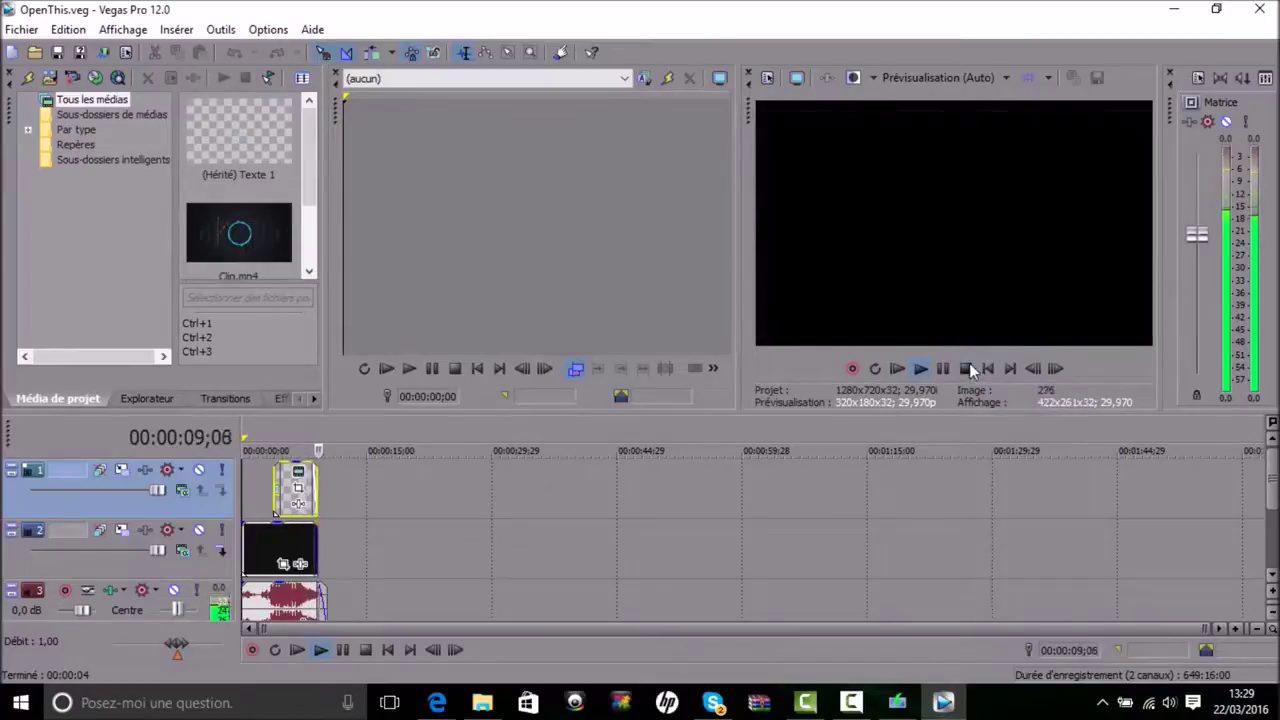
{"action": "left_click", "coordinate": [966, 369]}
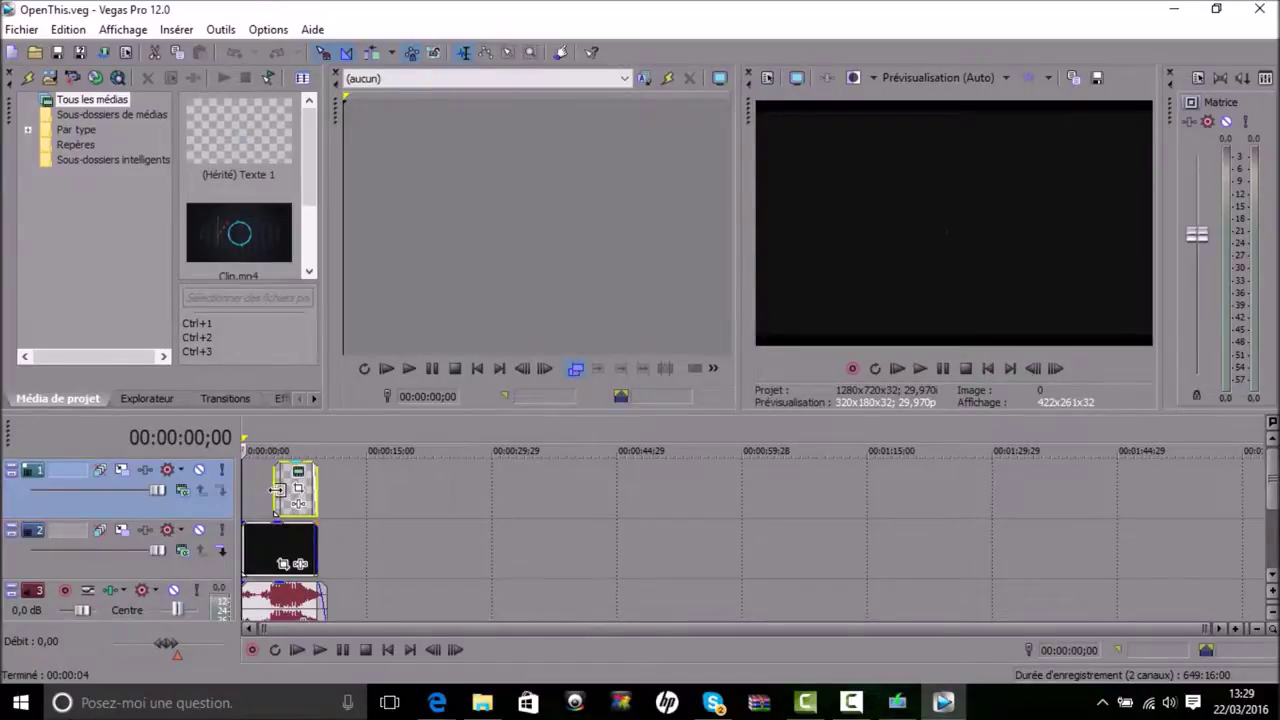
Replace the "your Name" text in the title event's generated media with "VorteX" and play the intro preview
{"action": "right_click", "coordinate": [276, 490]}
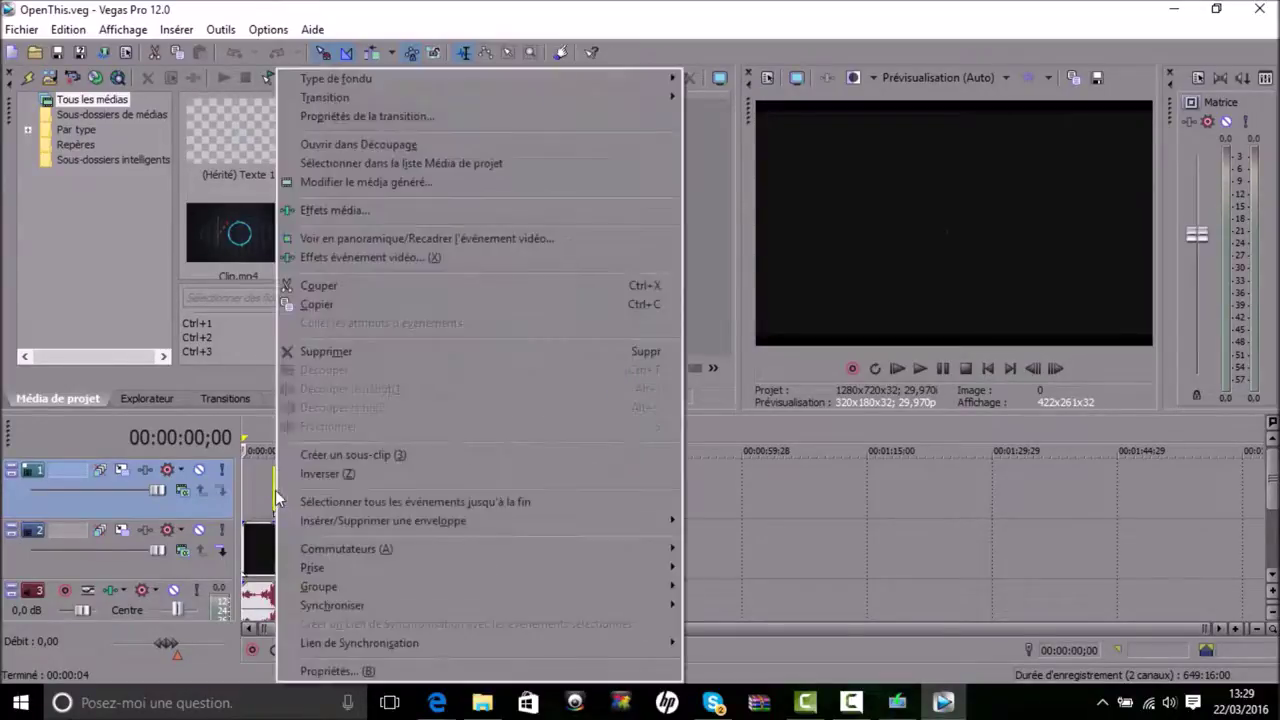
{"action": "left_click", "coordinate": [375, 182]}
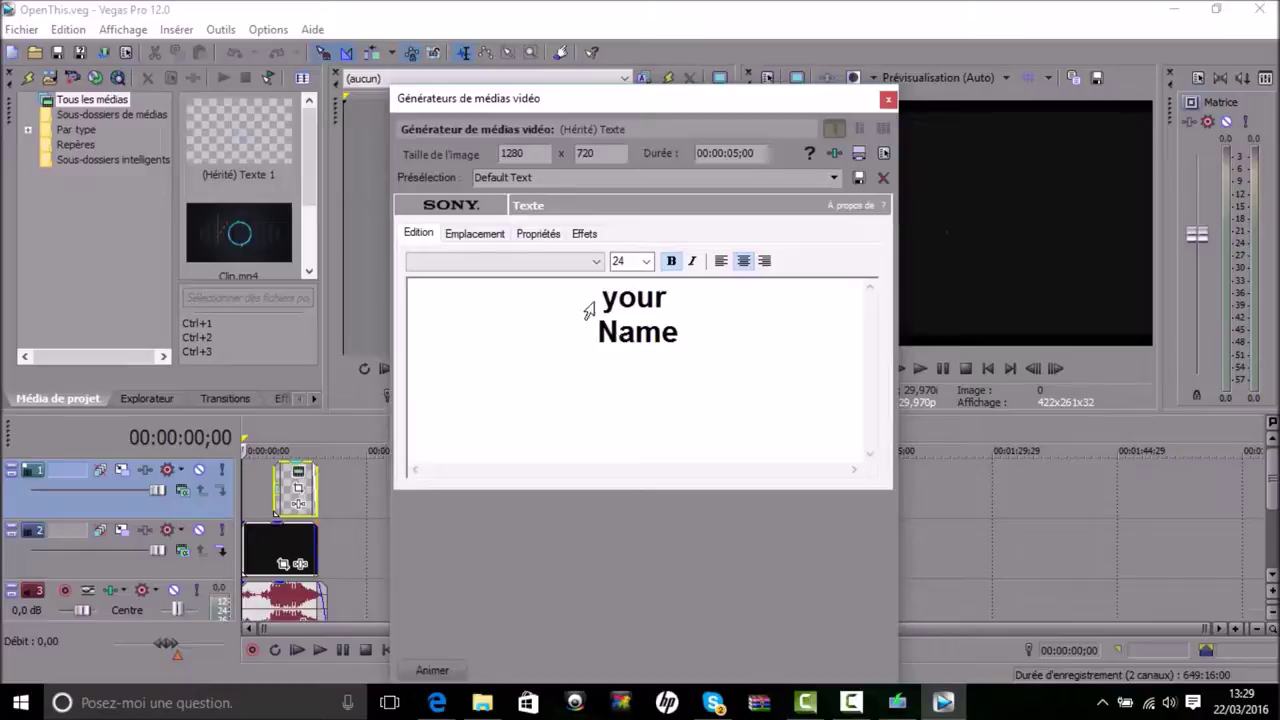
{"action": "left_click_drag", "start_coordinate": [702, 337], "coordinate": [591, 296]}
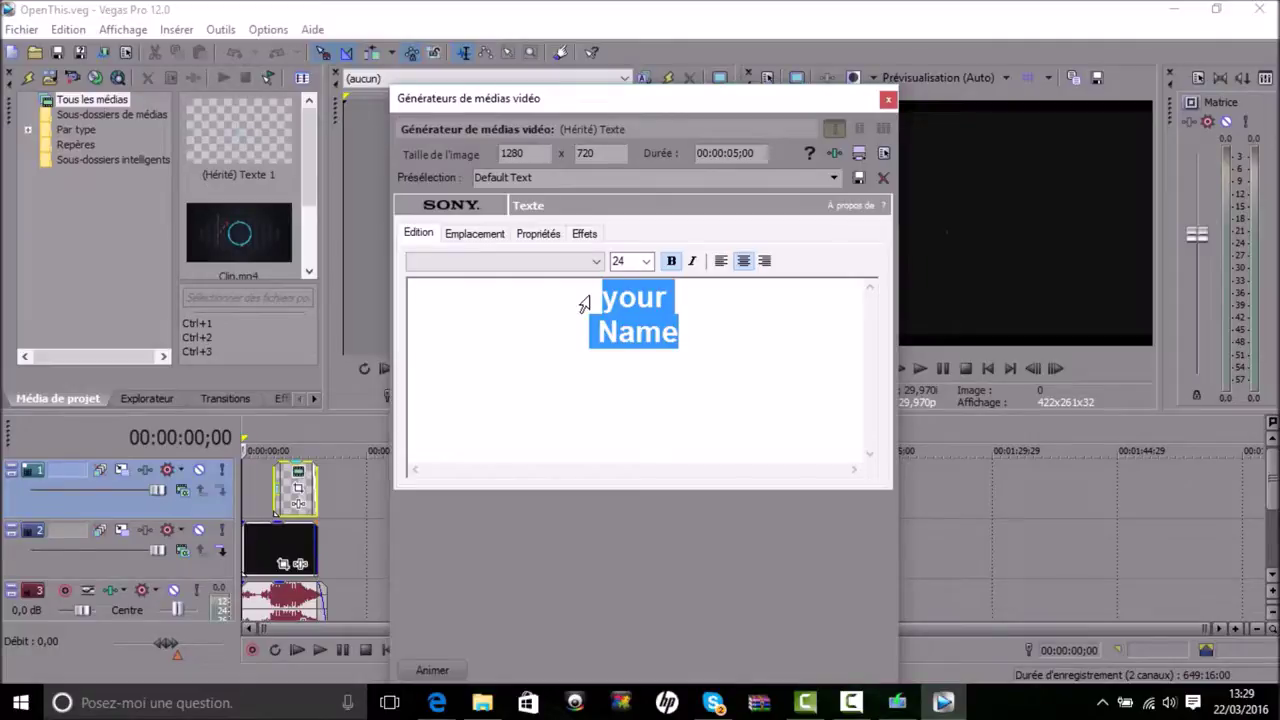
{"action": "type", "text": "VORTE"}
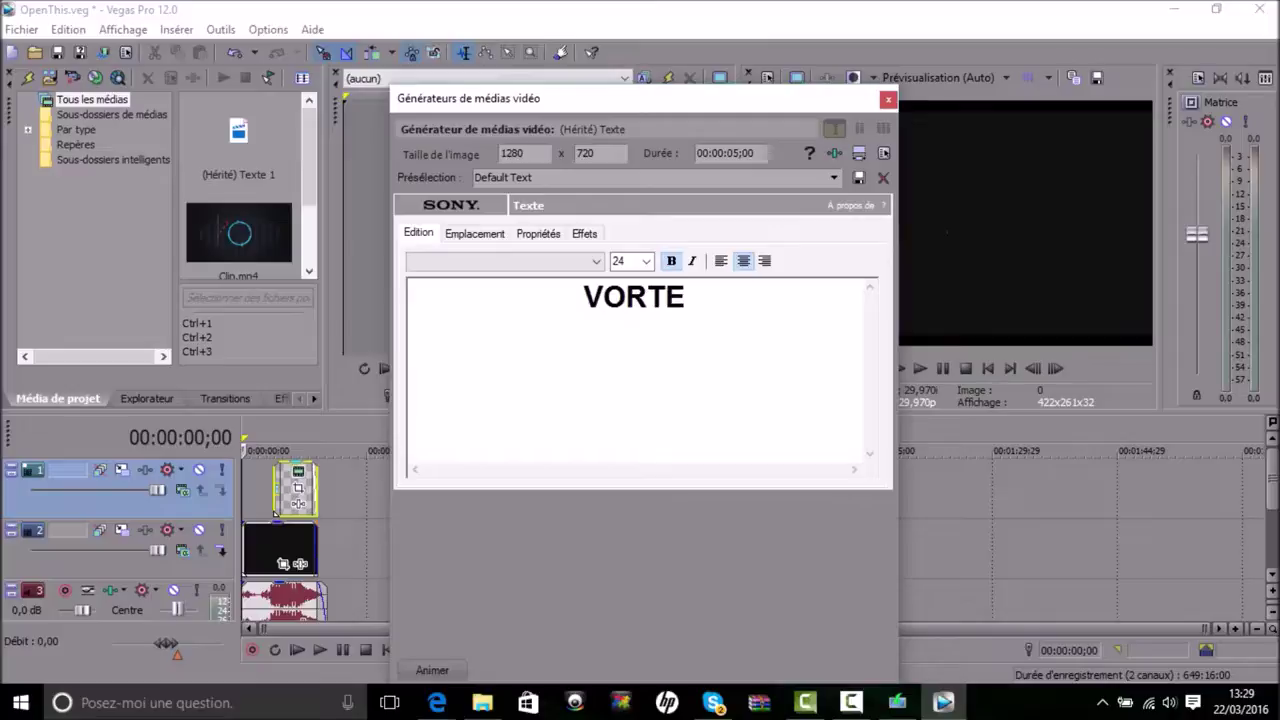
{"action": "key", "text": "BackSpace"}
{"action": "key", "text": "BackSpace"}
{"action": "key", "text": "BackSpace"}
{"action": "key", "text": "BackSpace"}
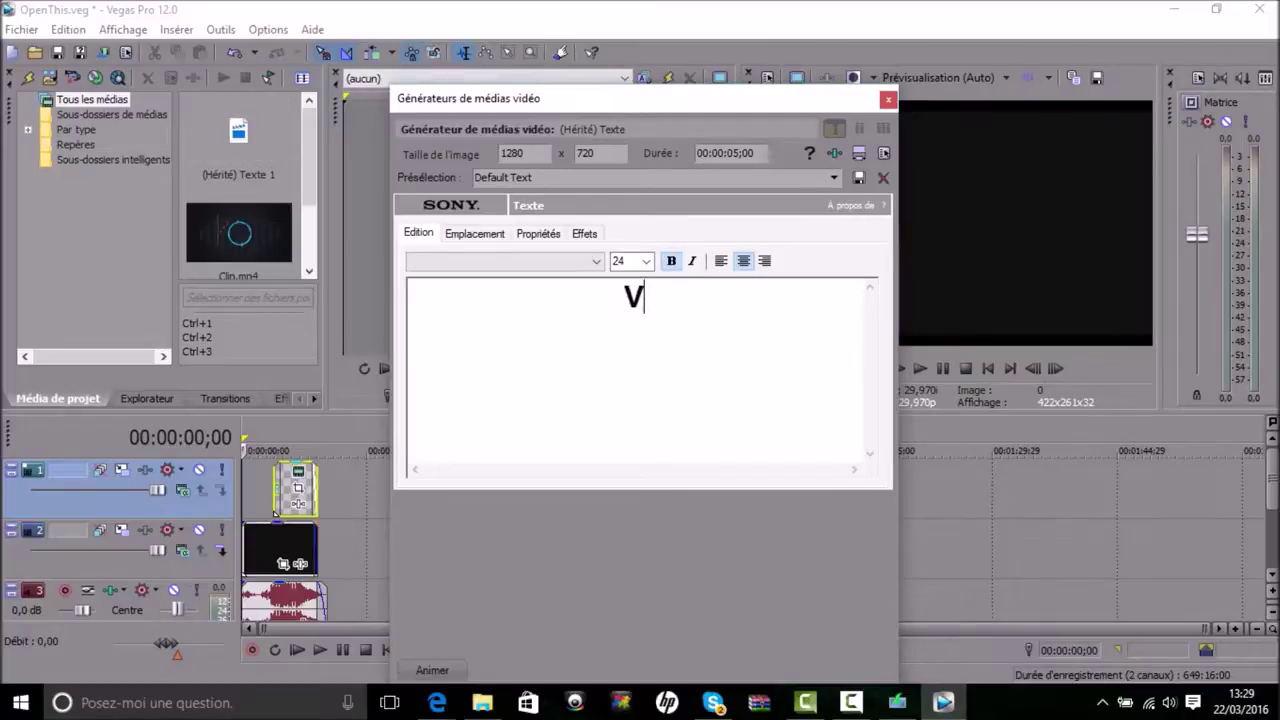
{"action": "type", "text": "orte"}
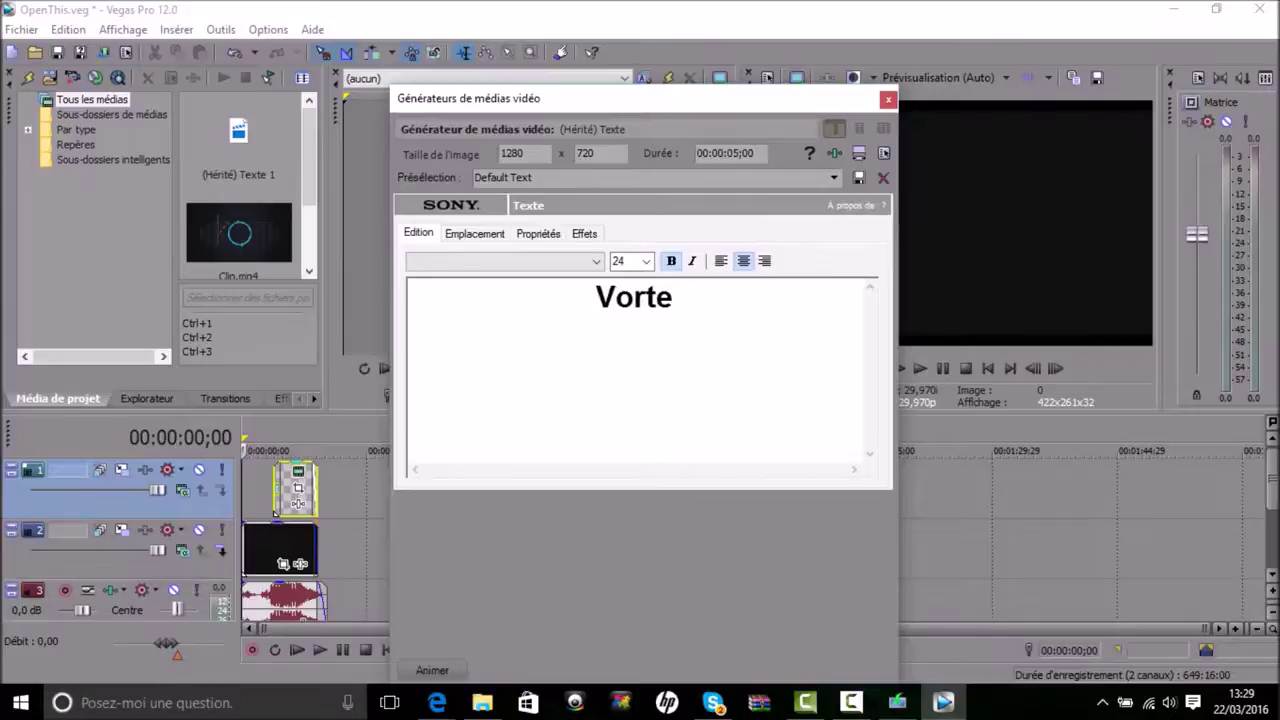
{"action": "type", "text": "X"}
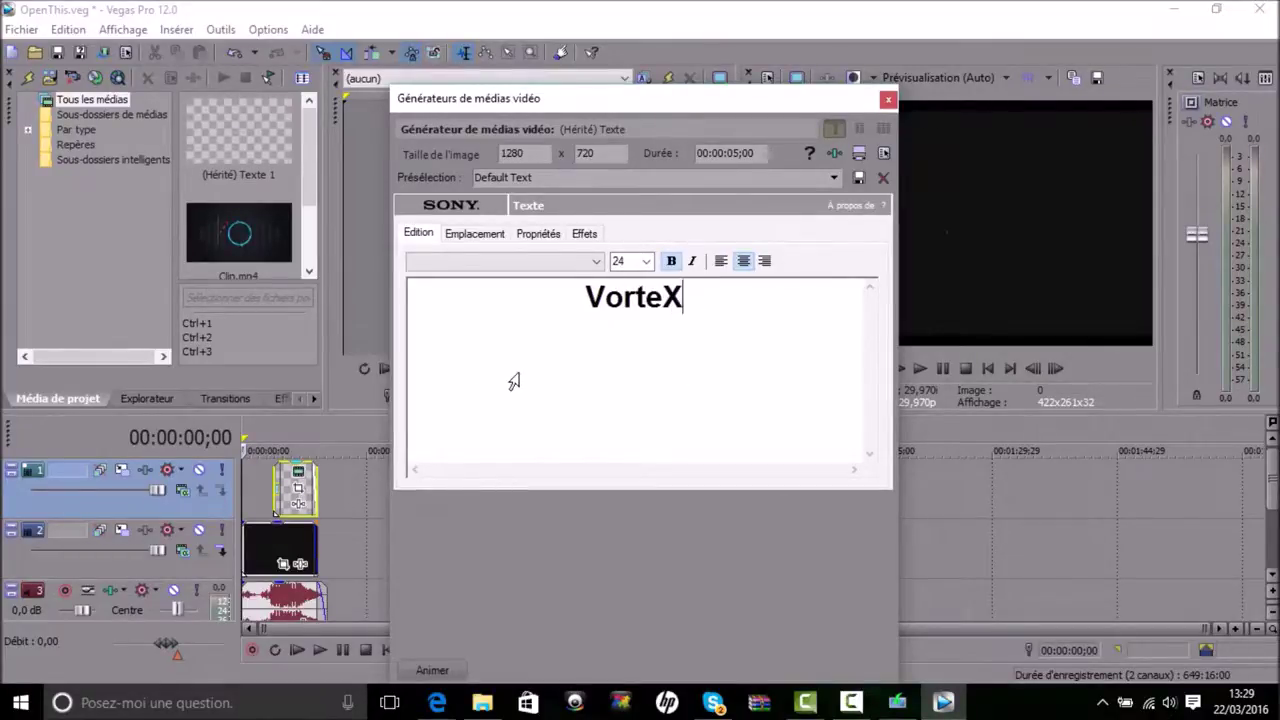
{"action": "left_click", "coordinate": [887, 100]}
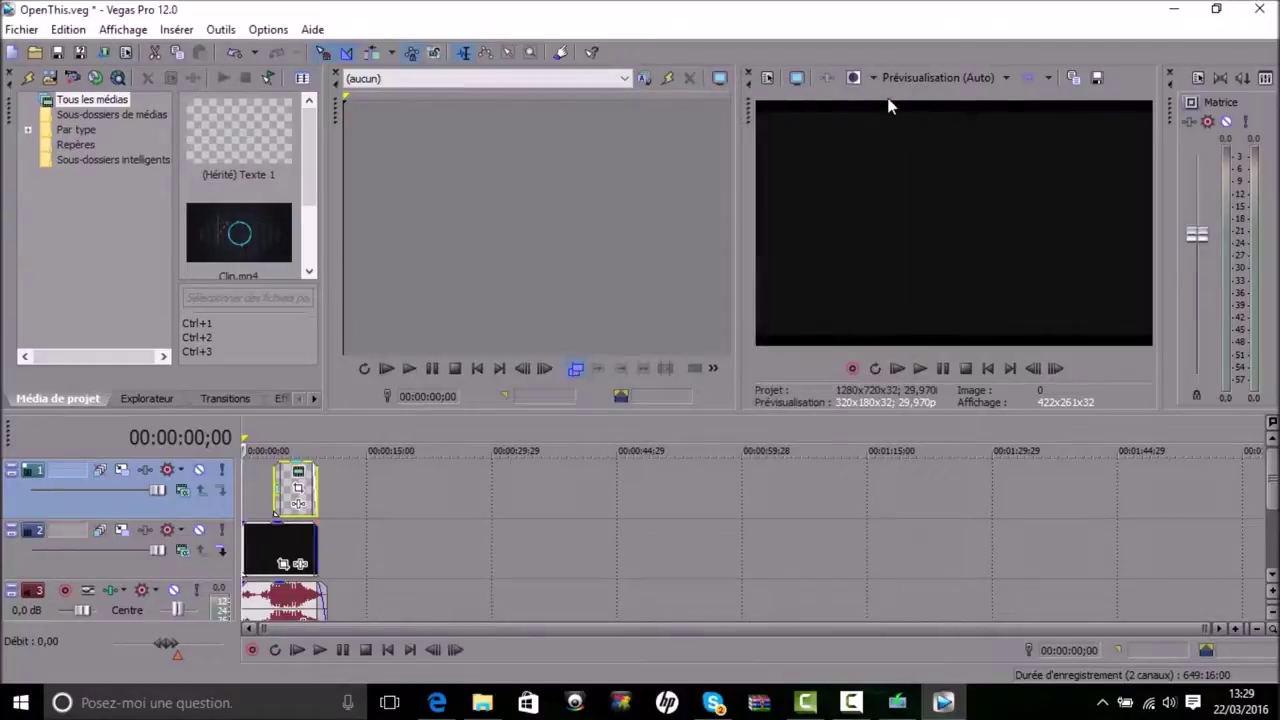
{"action": "left_click", "coordinate": [919, 368]}
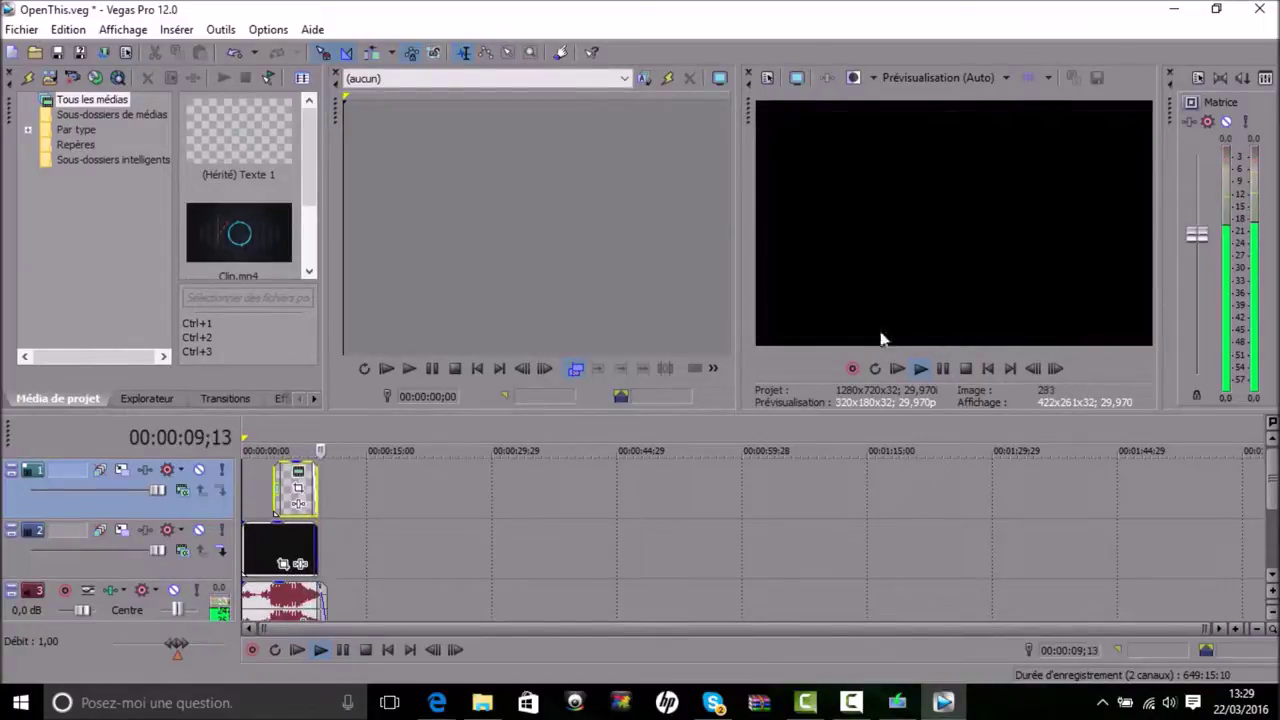
{"action": "left_click", "coordinate": [965, 368]}
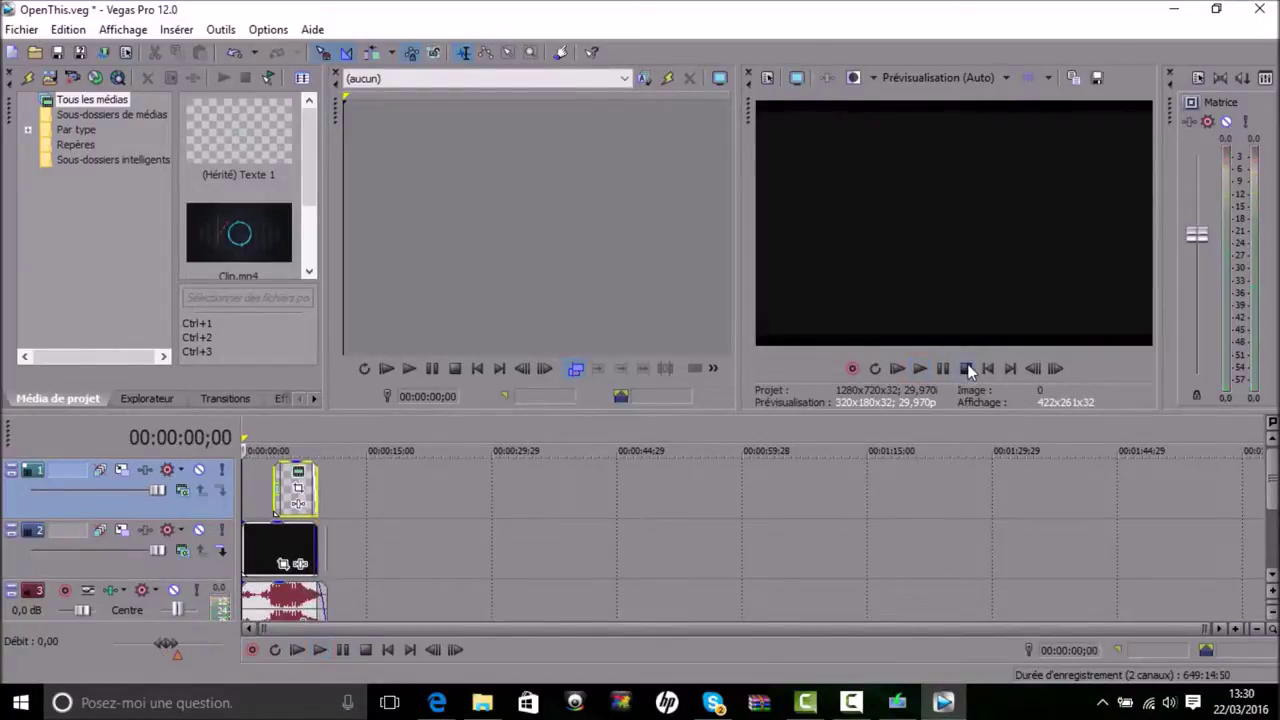
Locate the title event's source in the project media, open its generated media and look through the presets, placement and properties
{"action": "right_click", "coordinate": [278, 527]}
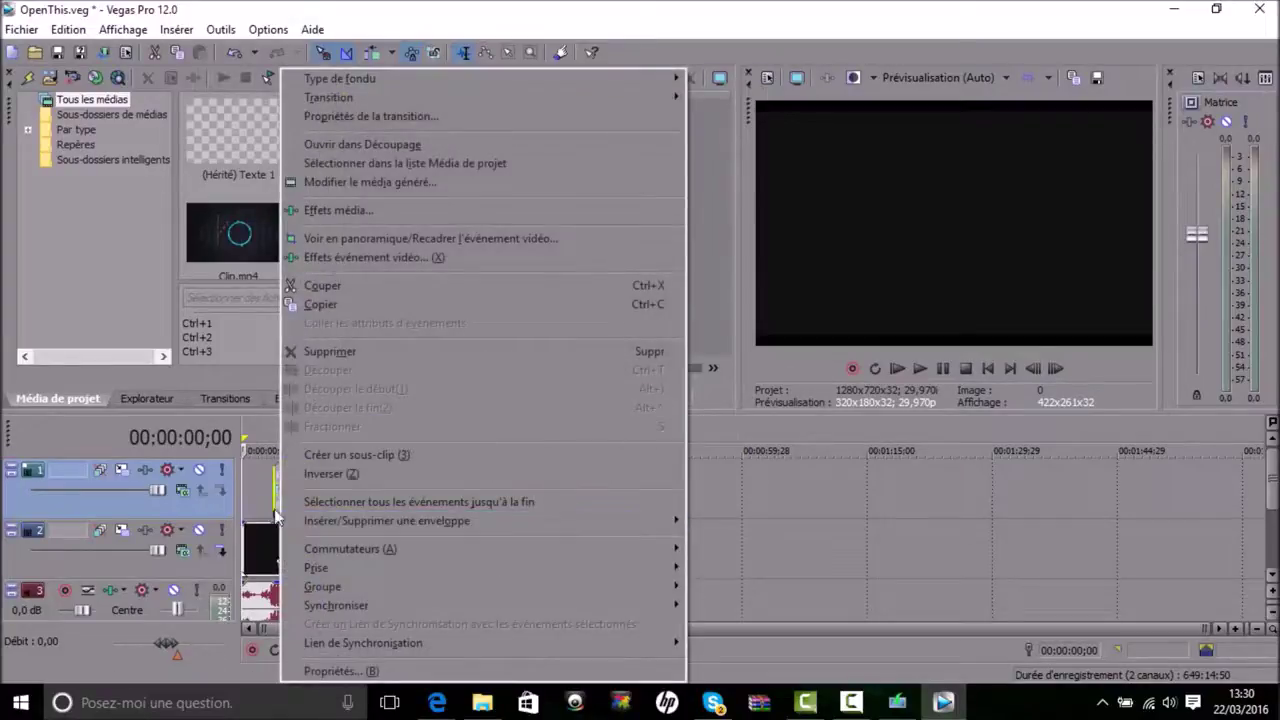
{"action": "left_click", "coordinate": [410, 165]}
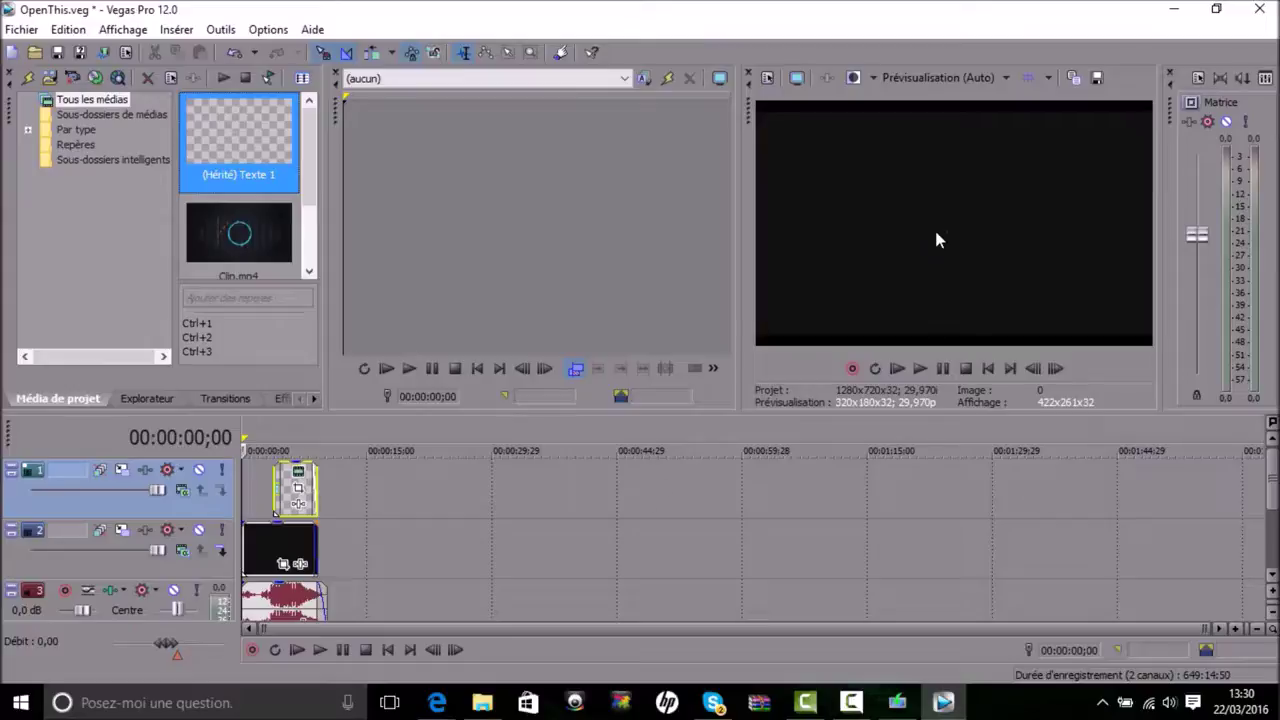
{"action": "right_click", "coordinate": [279, 490]}
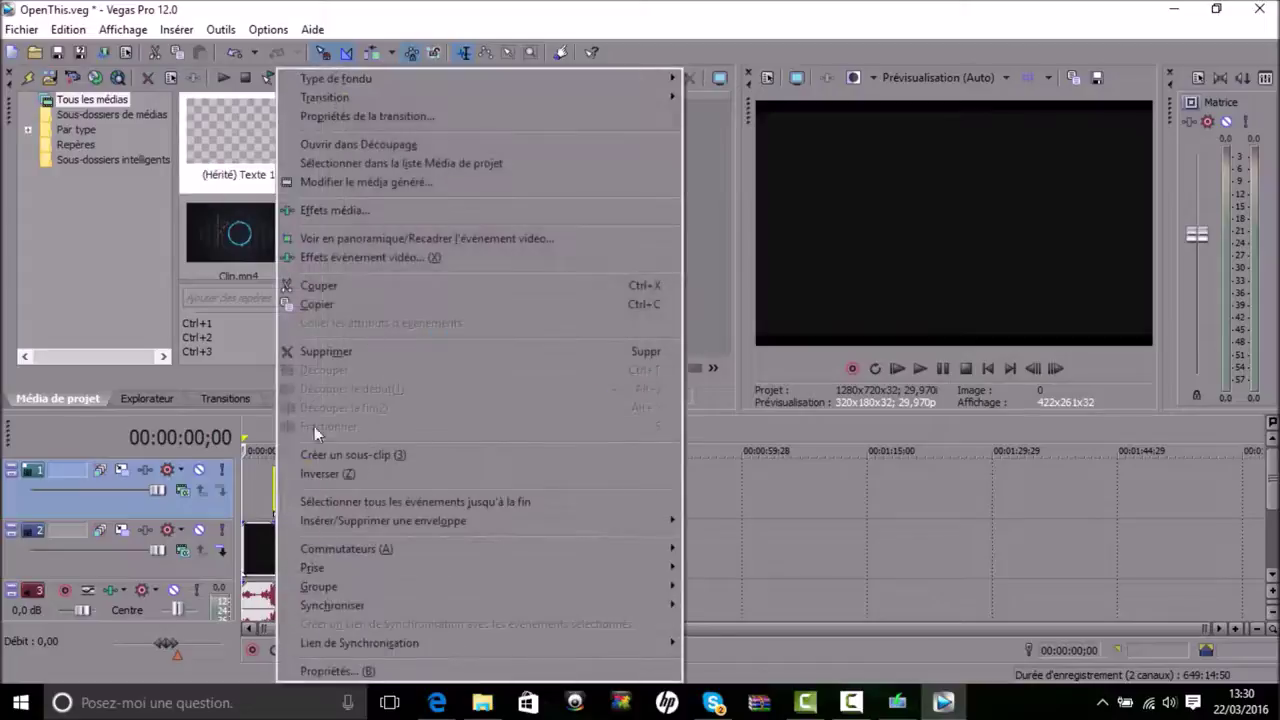
{"action": "left_click", "coordinate": [372, 184]}
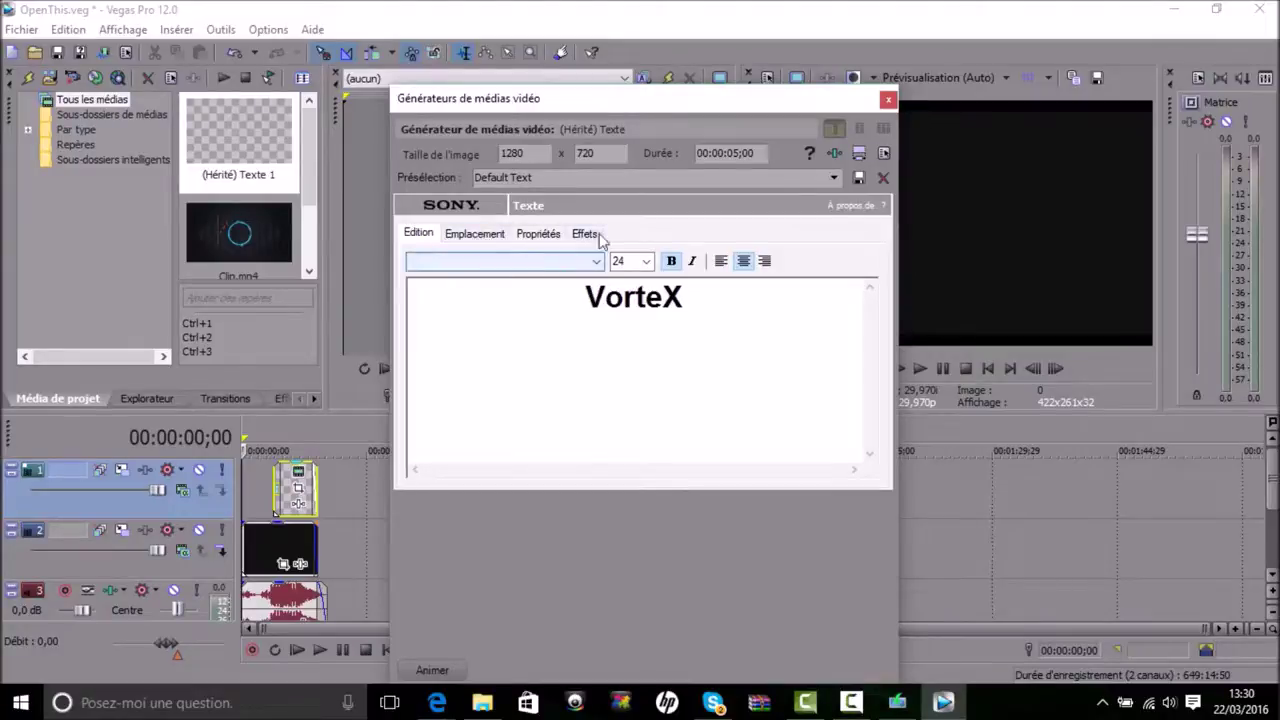
{"action": "left_click", "coordinate": [832, 180]}
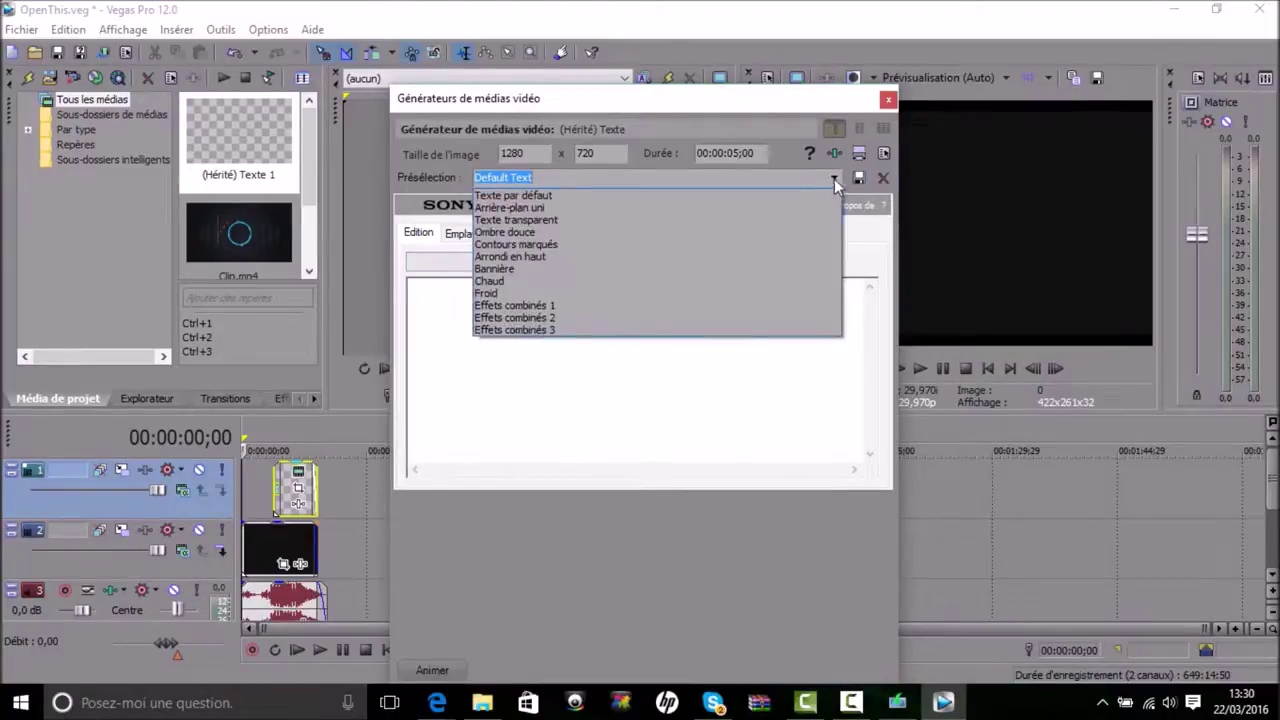
{"action": "left_click", "coordinate": [833, 179]}
{"action": "left_click", "coordinate": [488, 240]}
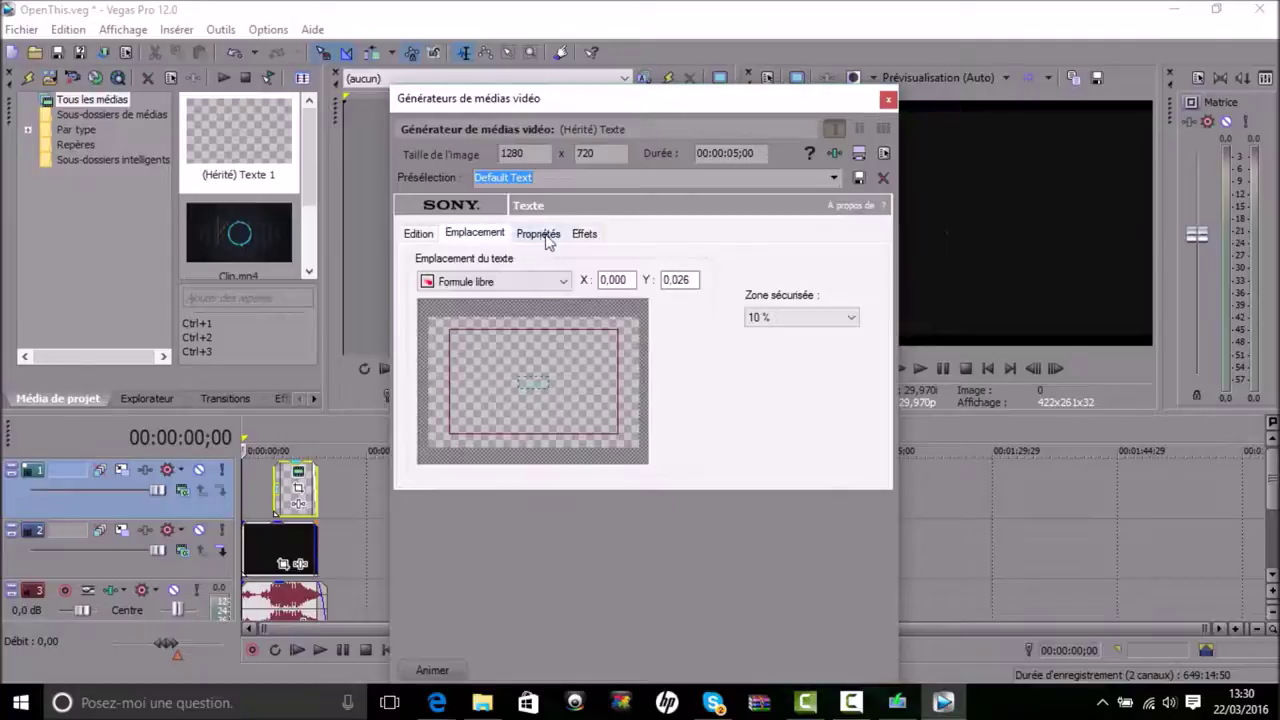
{"action": "left_click", "coordinate": [545, 238]}
{"action": "left_click", "coordinate": [424, 240]}
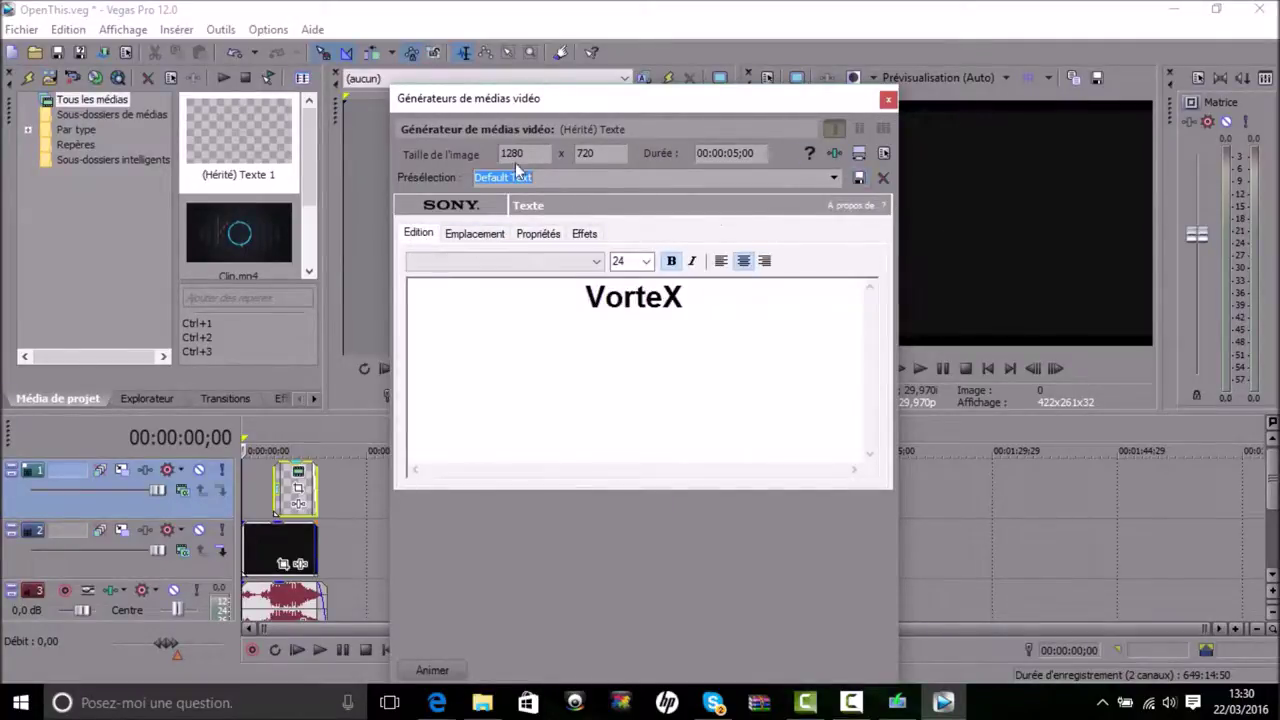
Try the Corbel font on the VorteX title text
{"action": "left_click", "coordinate": [598, 262]}
{"action": "scroll", "coordinate": [526, 340], "scroll_direction": "down", "scroll_amount": 5}
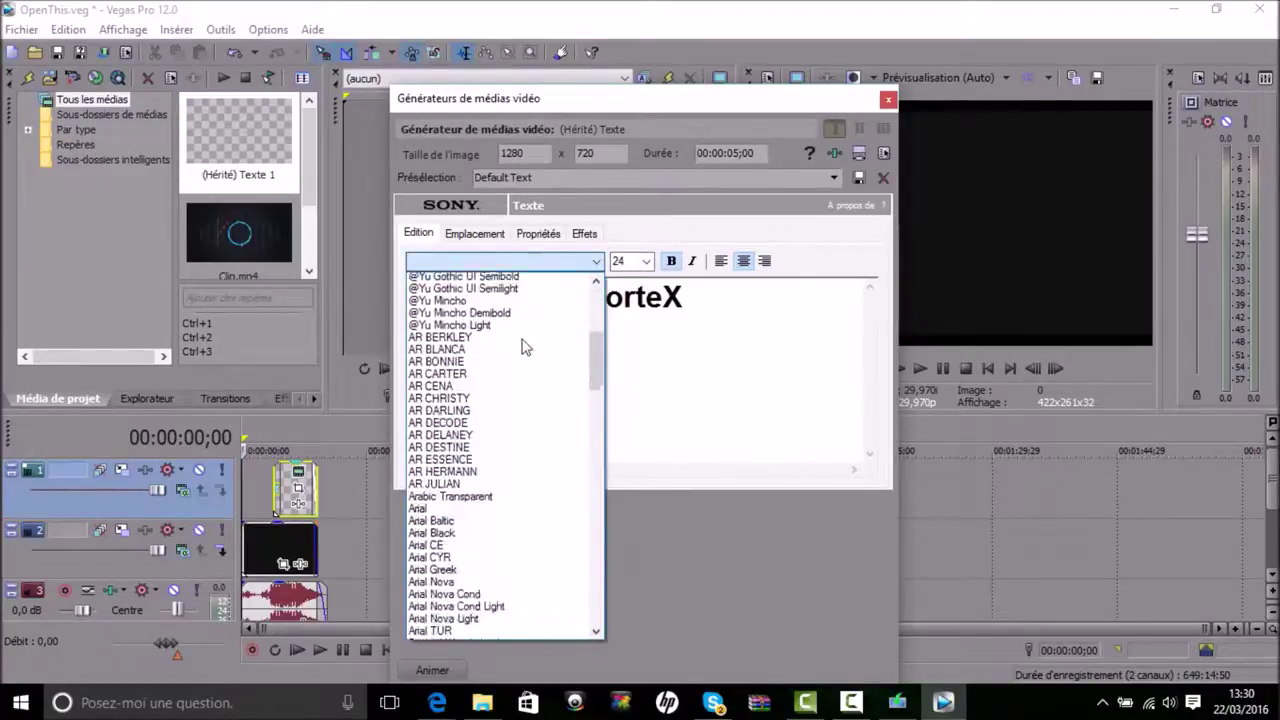
{"action": "scroll", "coordinate": [523, 346], "scroll_direction": "down", "scroll_amount": 4}
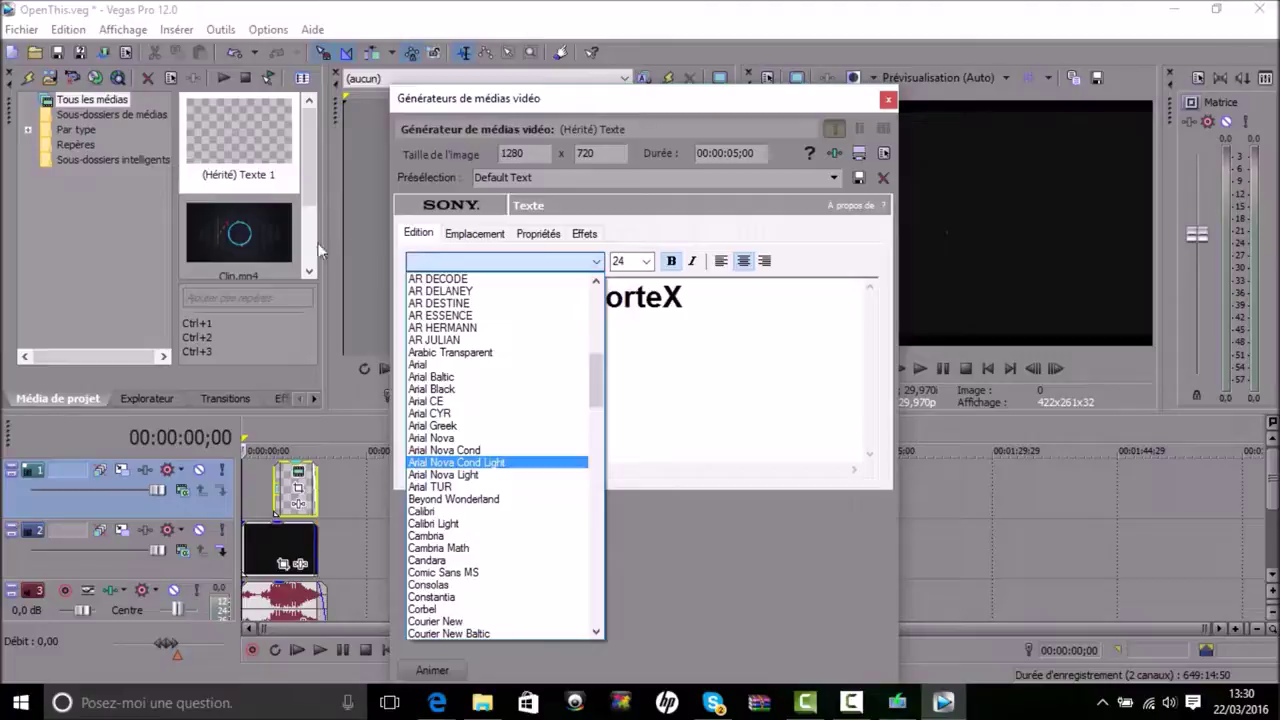
{"action": "scroll", "coordinate": [453, 440], "scroll_direction": "down", "scroll_amount": 3}
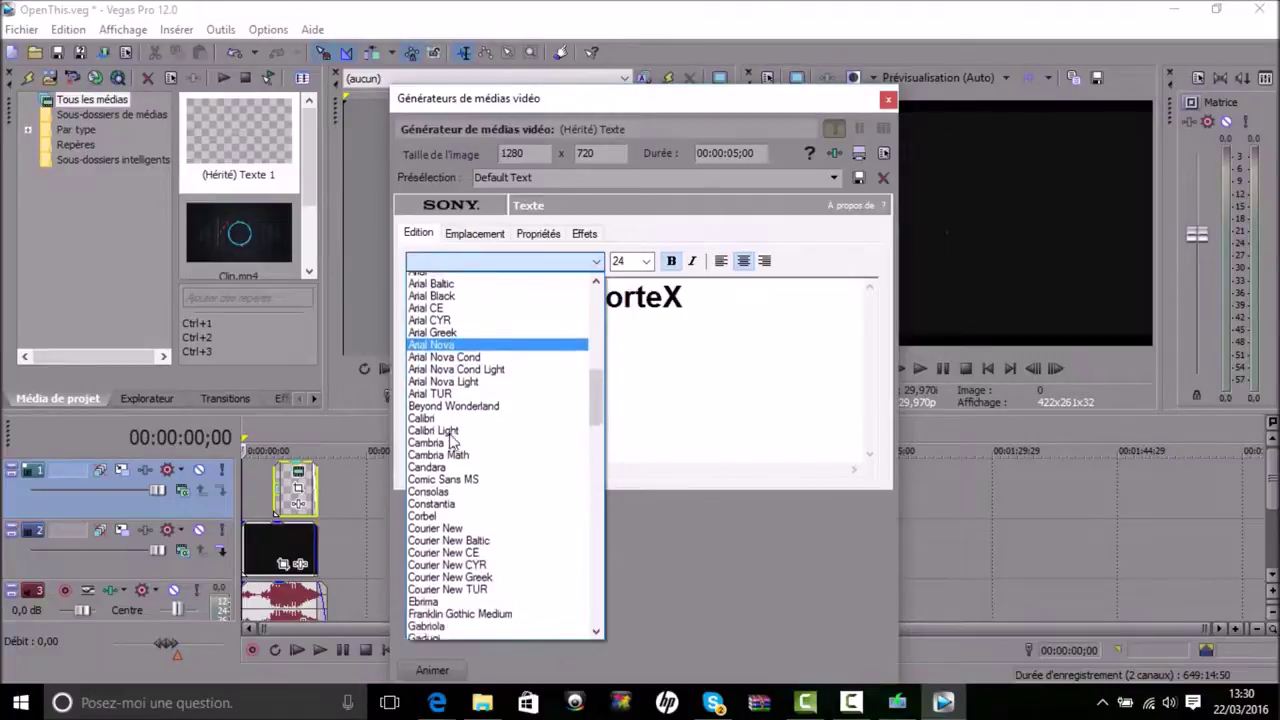
{"action": "scroll", "coordinate": [450, 458], "scroll_direction": "down", "scroll_amount": 1}
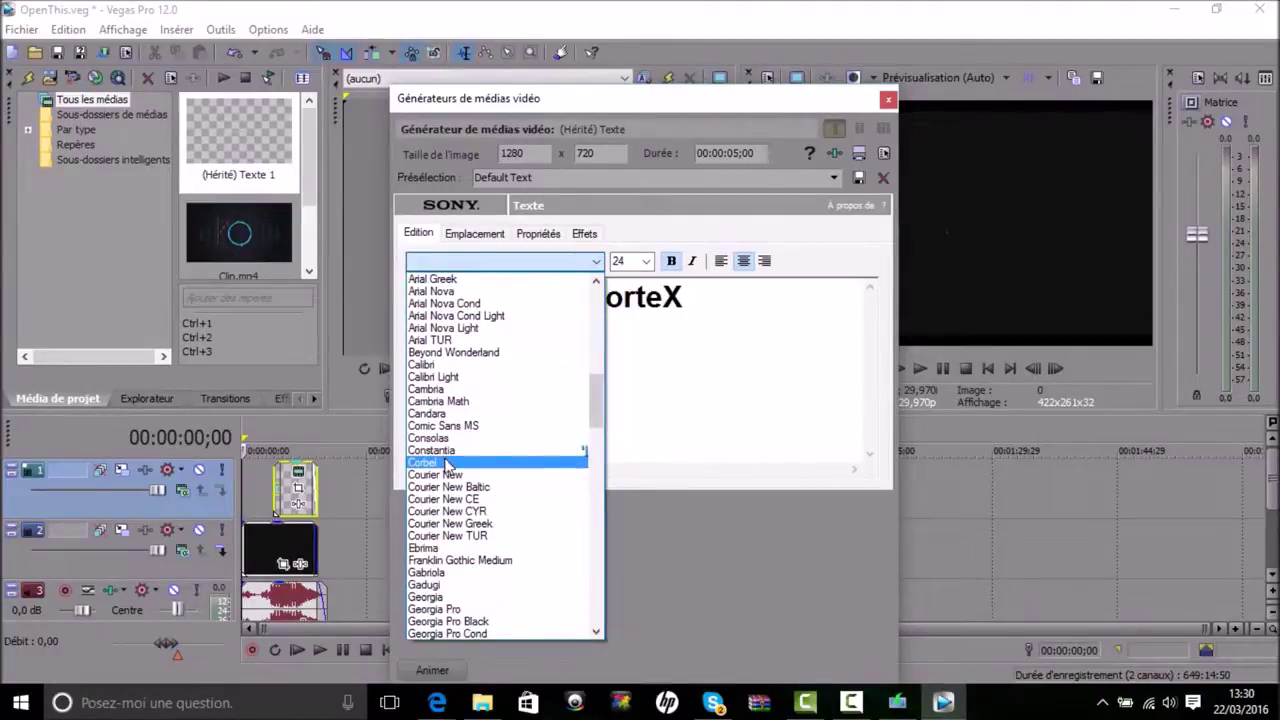
{"action": "left_click", "coordinate": [447, 463]}
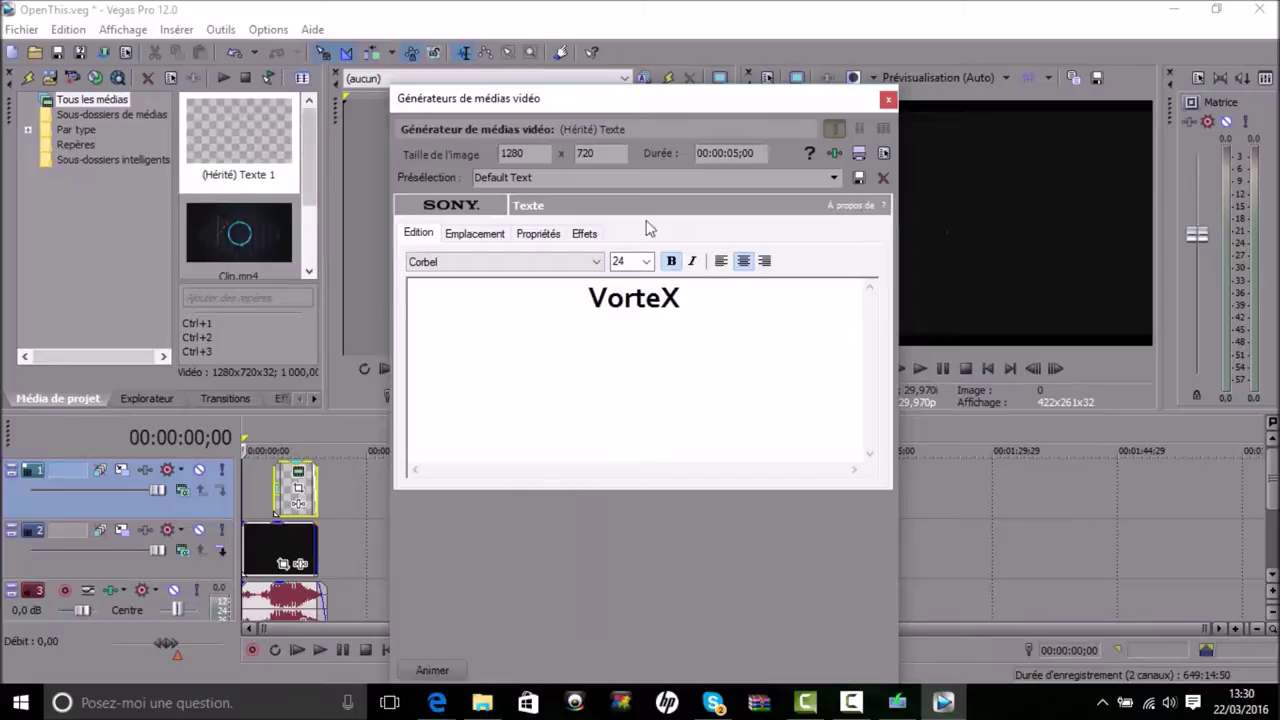
Try further fonts for the title text, ending with Verdana Pro Cond SemiBold
{"action": "left_click", "coordinate": [596, 261]}
{"action": "scroll", "coordinate": [512, 462], "scroll_direction": "down", "scroll_amount": 15}
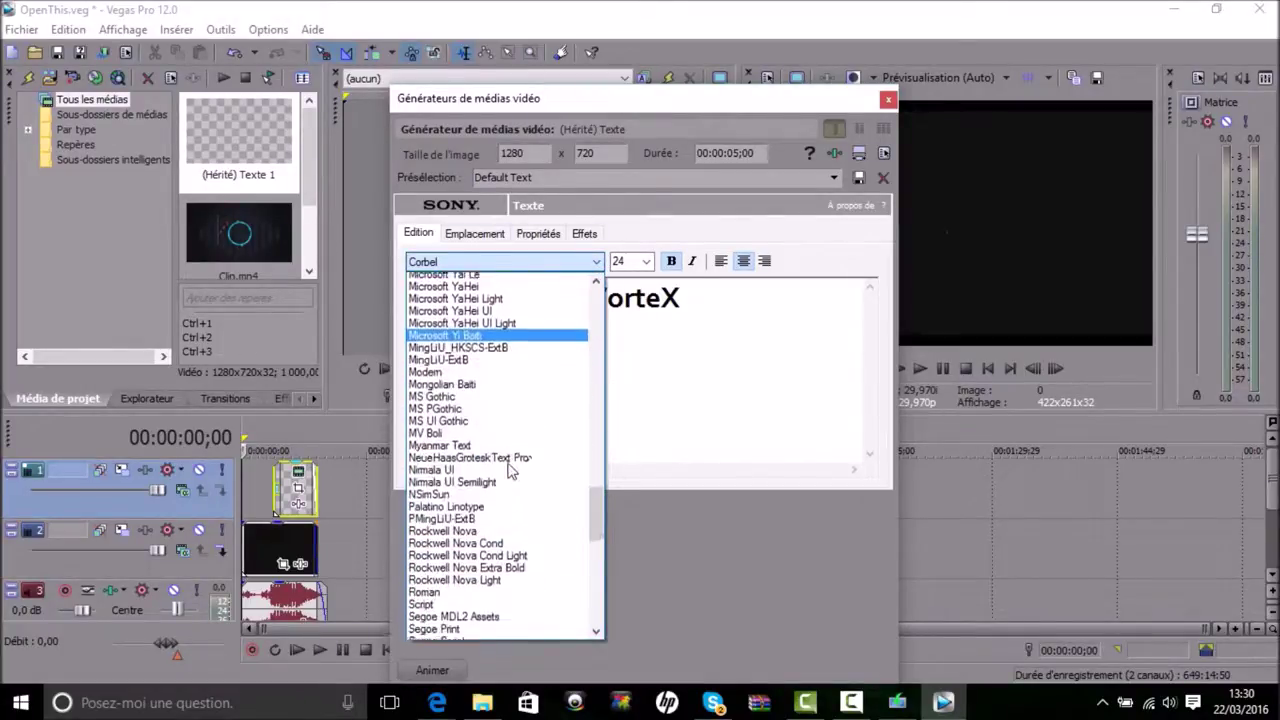
{"action": "scroll", "coordinate": [510, 470], "scroll_direction": "down", "scroll_amount": 4}
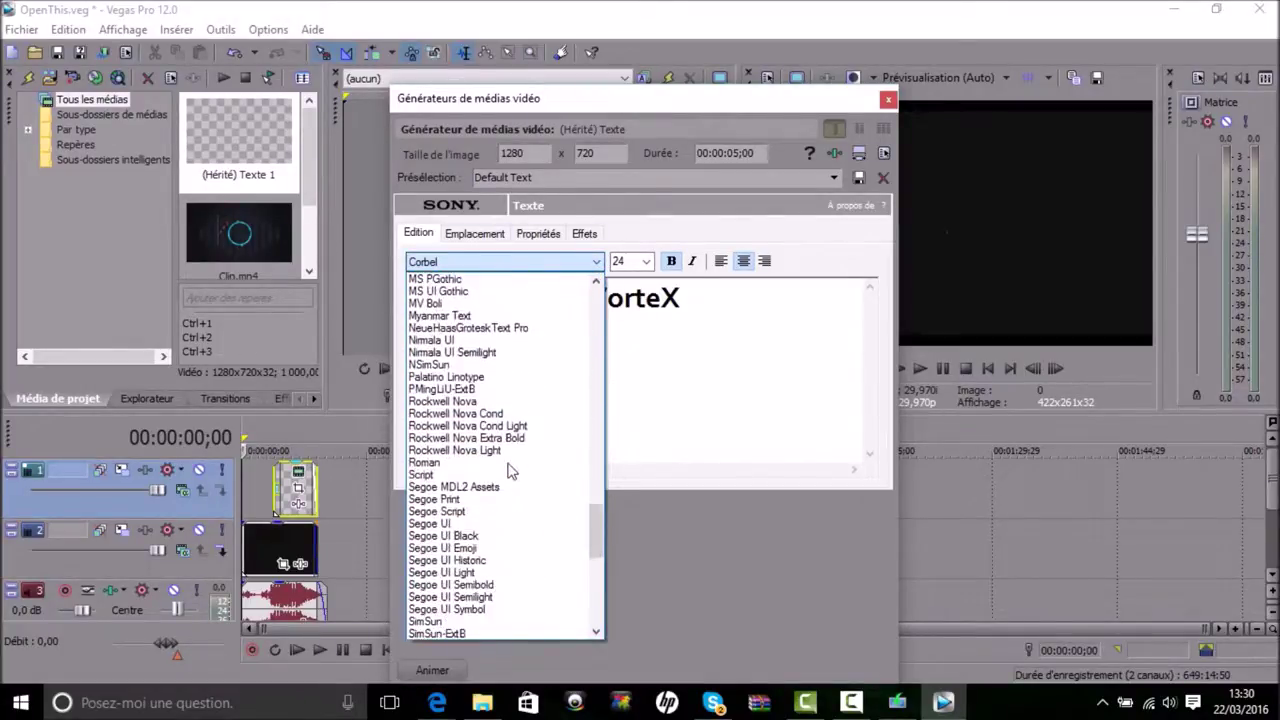
{"action": "left_click", "coordinate": [466, 513]}
{"action": "left_click", "coordinate": [596, 261]}
{"action": "scroll", "coordinate": [428, 492], "scroll_direction": "down", "scroll_amount": 2}
{"action": "scroll", "coordinate": [428, 492], "scroll_direction": "down", "scroll_amount": 5}
{"action": "left_click", "coordinate": [472, 504]}
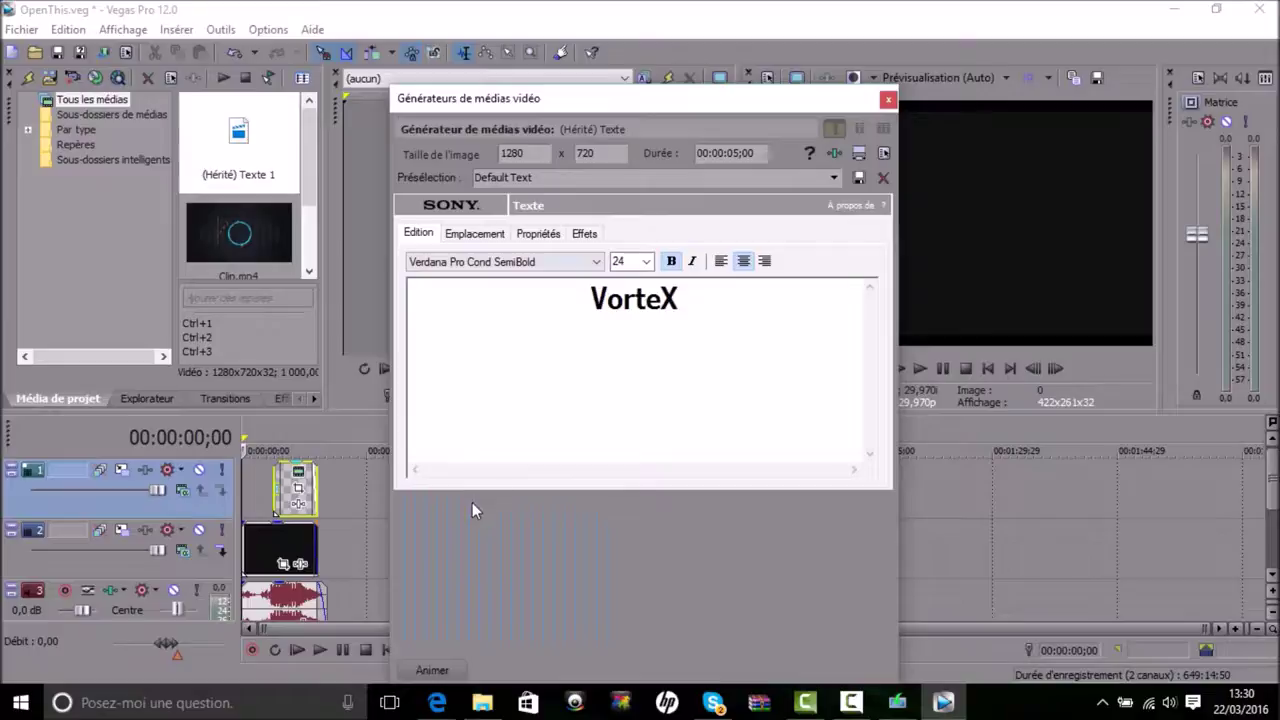
Try the Yu Gothic Light and Yu Mincho Light fonts on the title text
{"action": "left_click", "coordinate": [596, 261]}
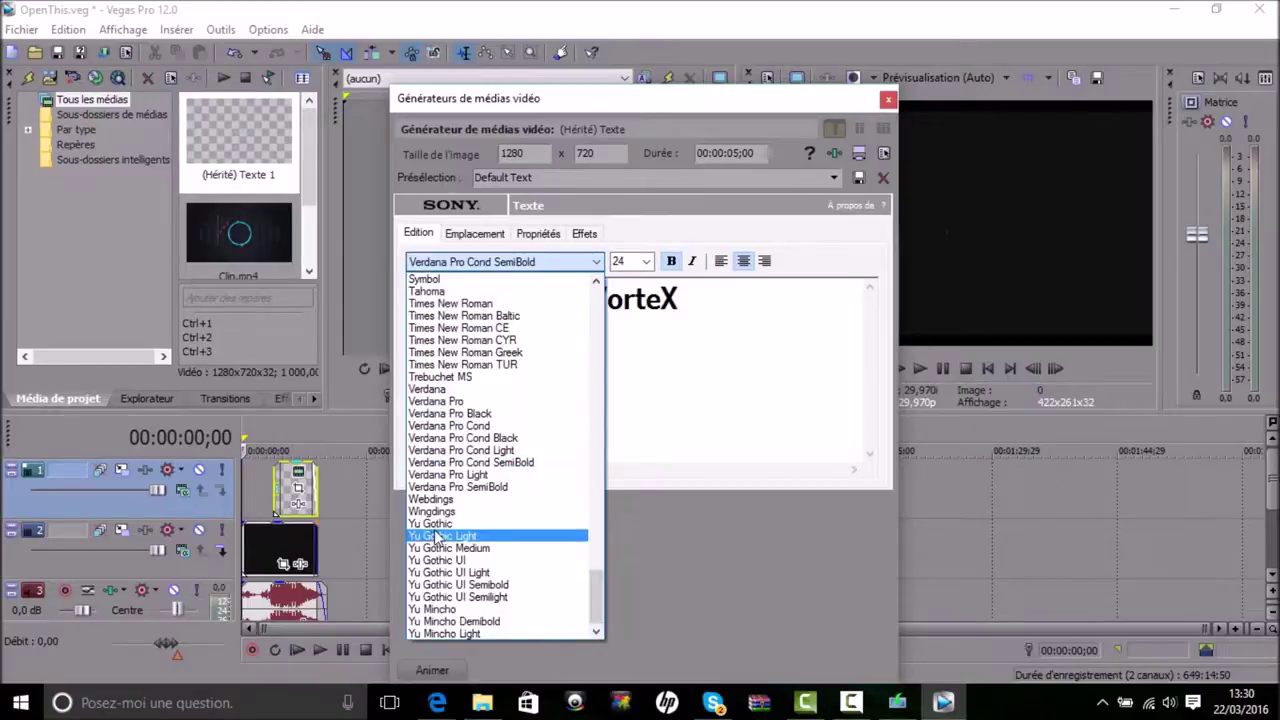
{"action": "left_click", "coordinate": [437, 538]}
{"action": "left_click", "coordinate": [596, 261]}
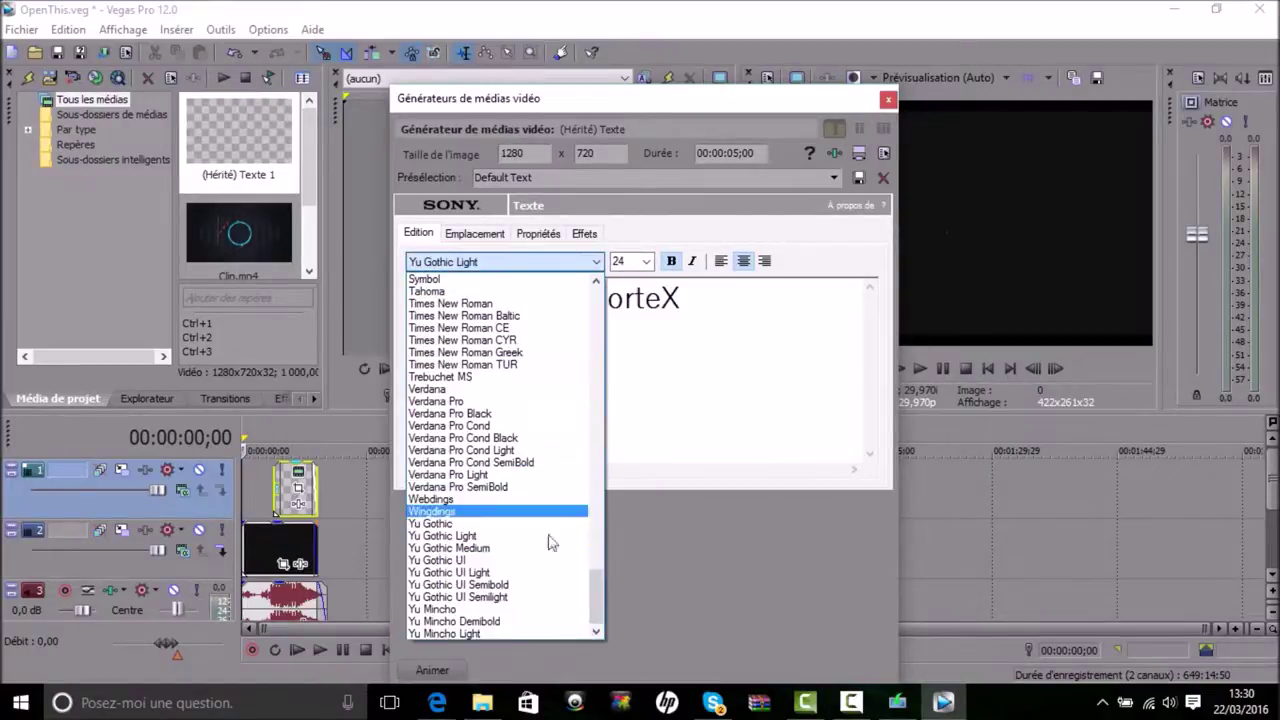
{"action": "left_click", "coordinate": [468, 632]}
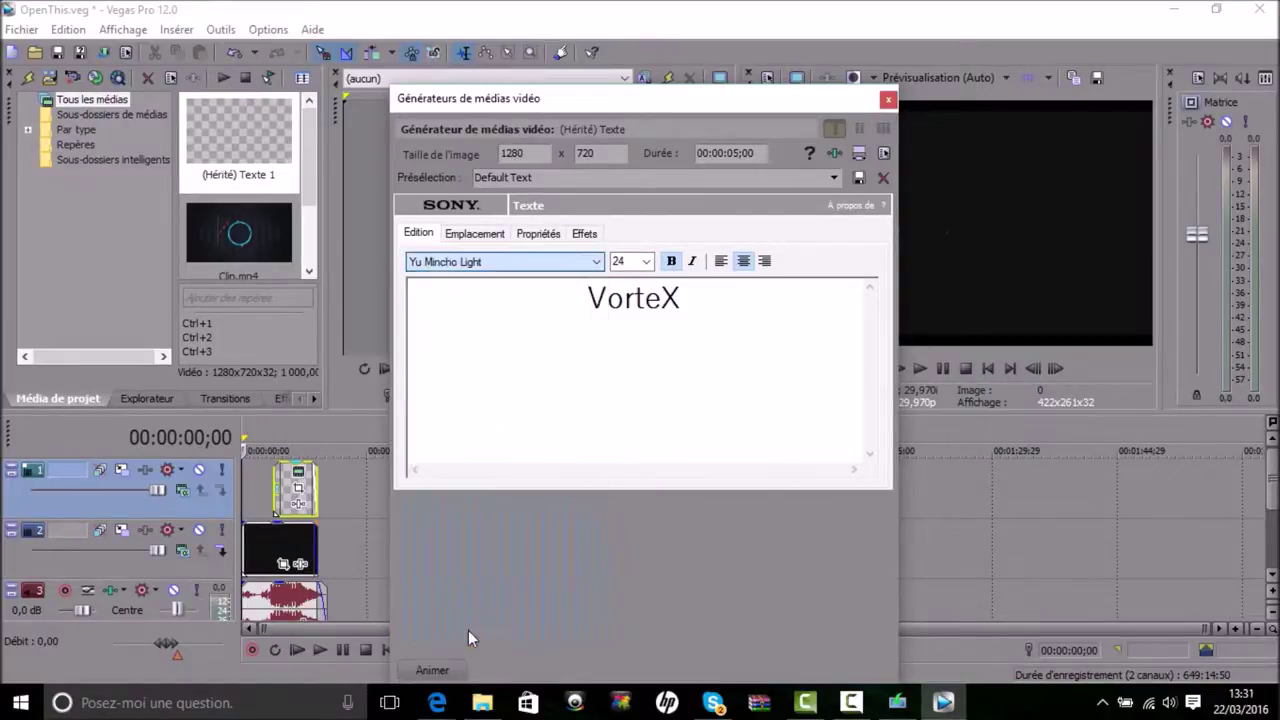
Set the title text's font to AR CENA
{"action": "left_click", "coordinate": [597, 262]}
{"action": "scroll", "coordinate": [493, 483], "scroll_direction": "up", "scroll_amount": 15}
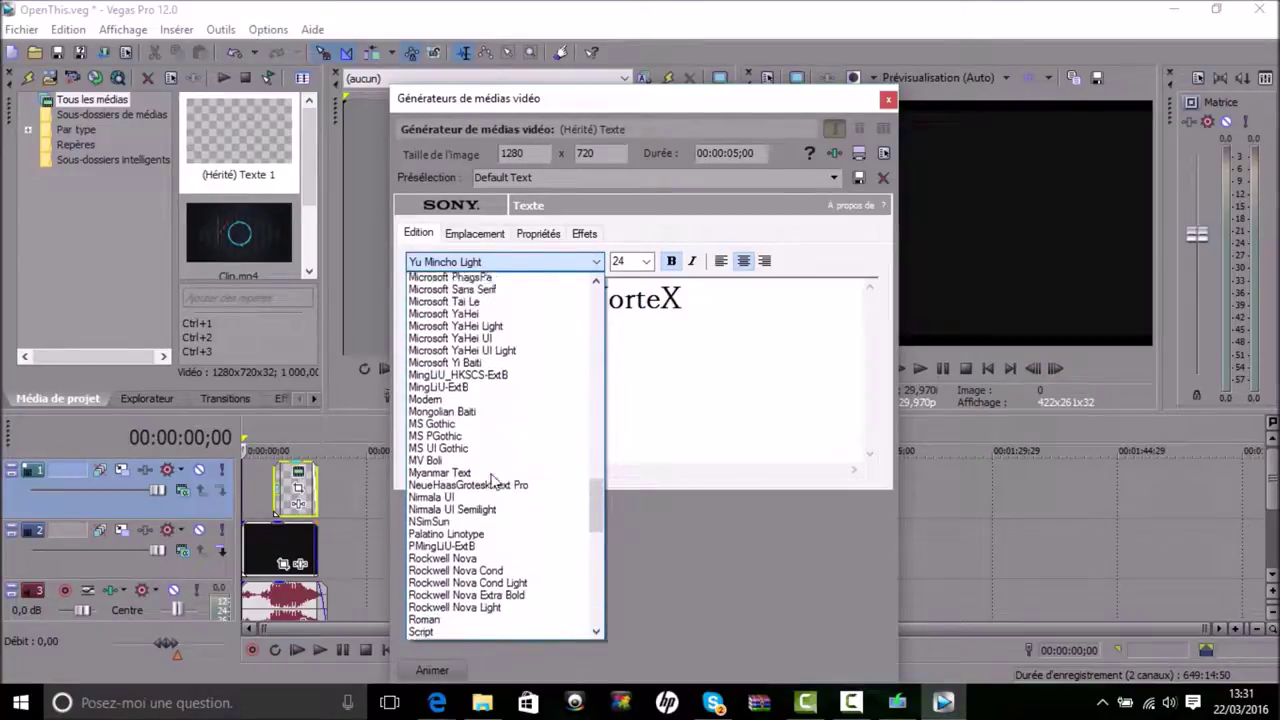
{"action": "scroll", "coordinate": [493, 483], "scroll_direction": "up", "scroll_amount": 20}
{"action": "scroll", "coordinate": [491, 482], "scroll_direction": "up", "scroll_amount": 3}
{"action": "left_click", "coordinate": [451, 457]}
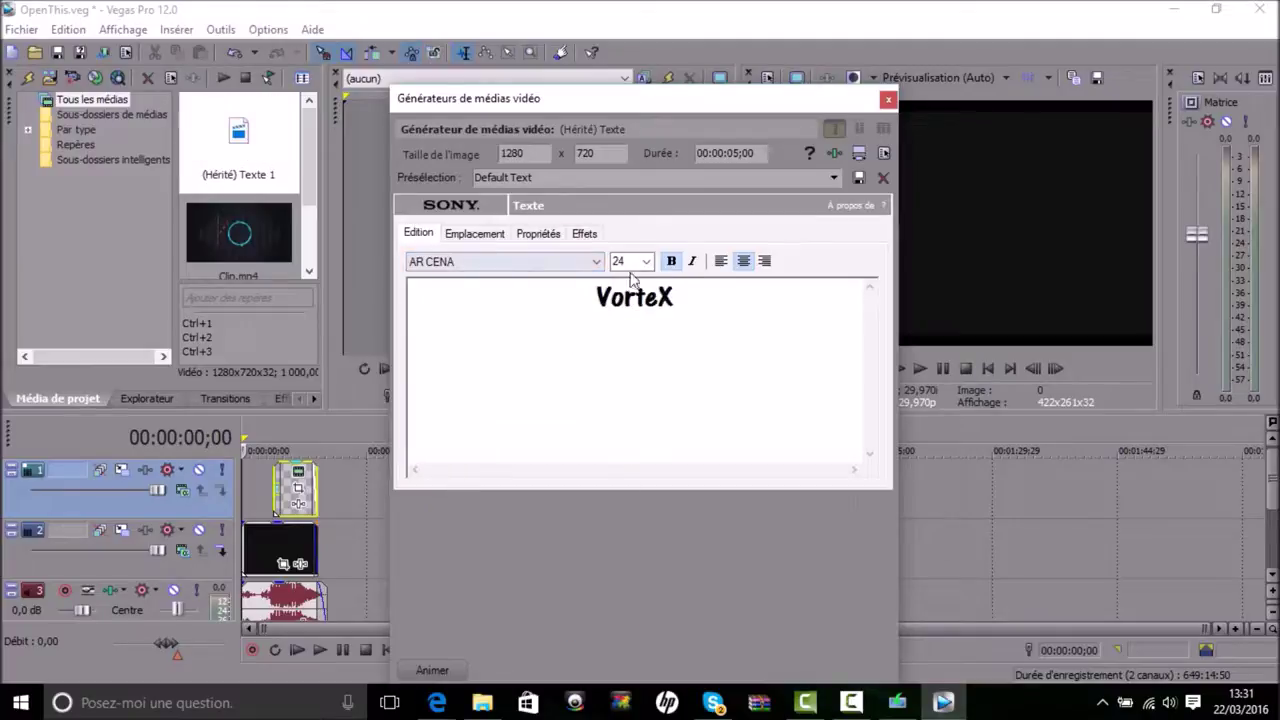
Try the Arial Baltic font for the title text and make the text italic
{"action": "left_click", "coordinate": [597, 262]}
{"action": "left_click", "coordinate": [494, 424]}
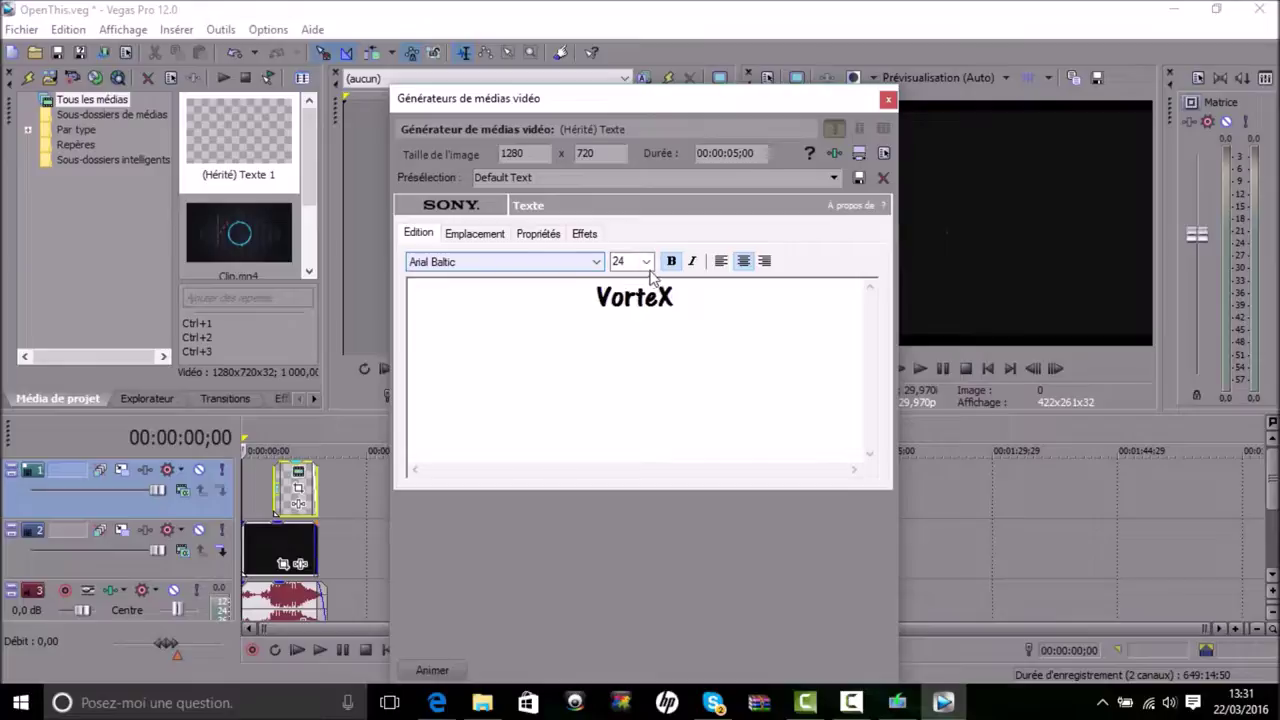
{"action": "left_click", "coordinate": [692, 261]}
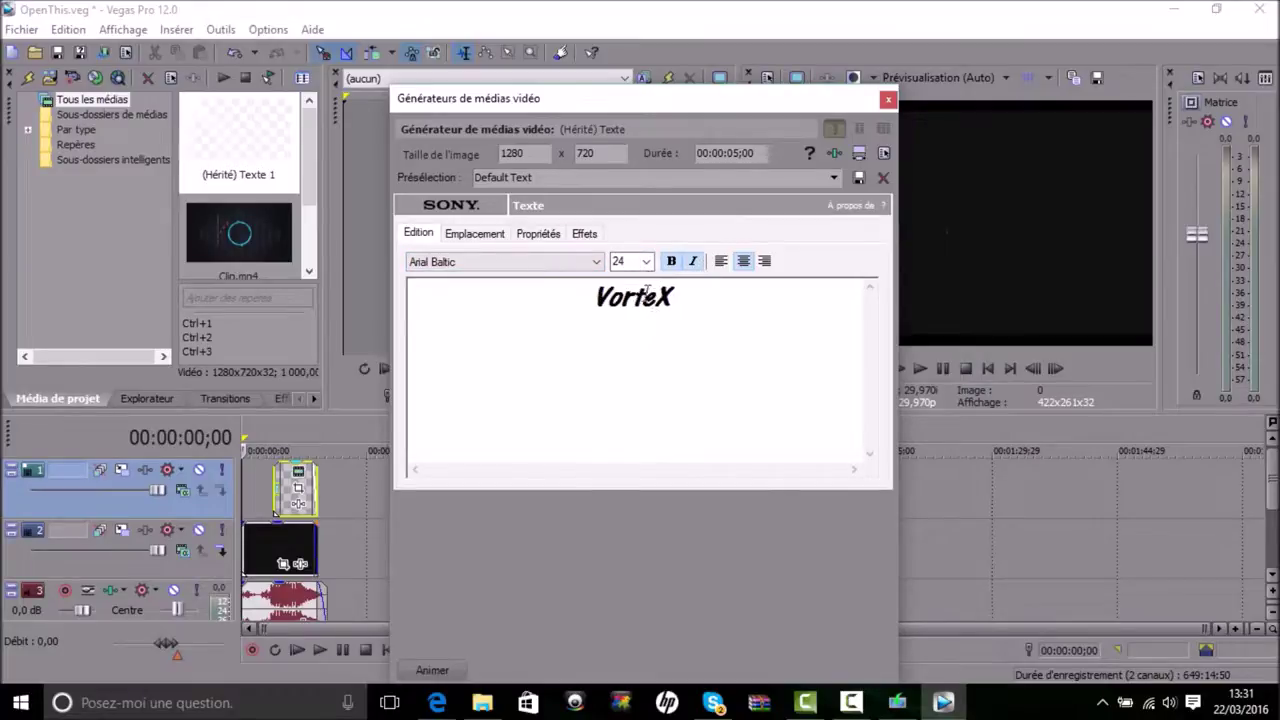
Retype the title's middle letters in capitals so it reads VORTEX, close the generated media settings and play the intro preview
{"action": "left_click_drag", "start_coordinate": [655, 297], "coordinate": [620, 298]}
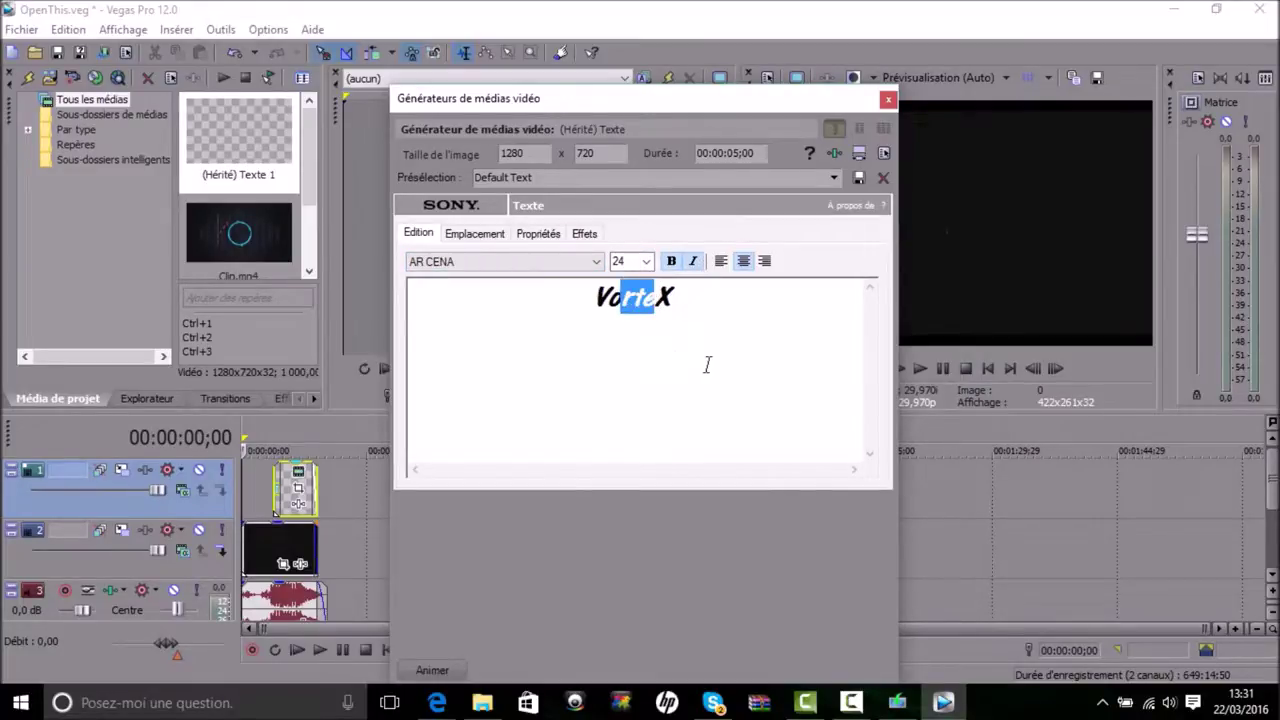
{"action": "key", "text": "BackSpace"}
{"action": "key", "text": "BackSpace"}
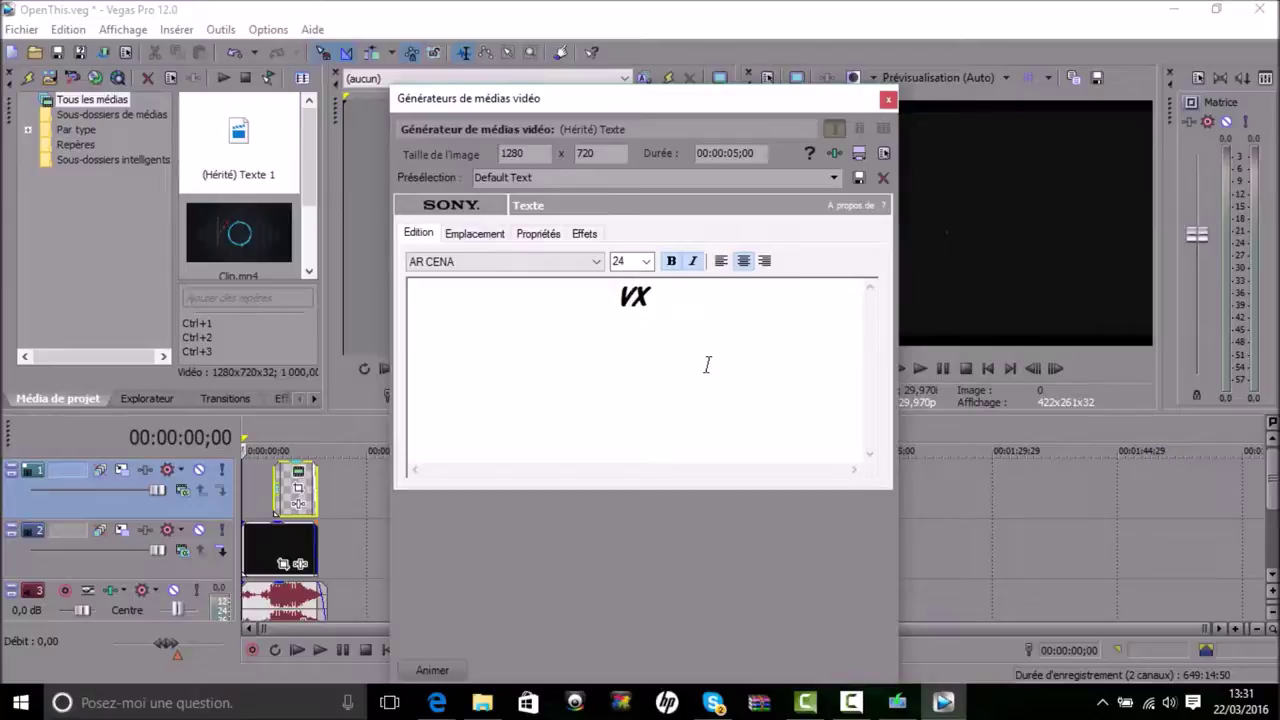
{"action": "type", "text": "orte"}
{"action": "key", "text": "BackSpace"}
{"action": "key", "text": "BackSpace"}
{"action": "key", "text": "BackSpace"}
{"action": "key", "text": "BackSpace"}
{"action": "type", "text": "orte"}
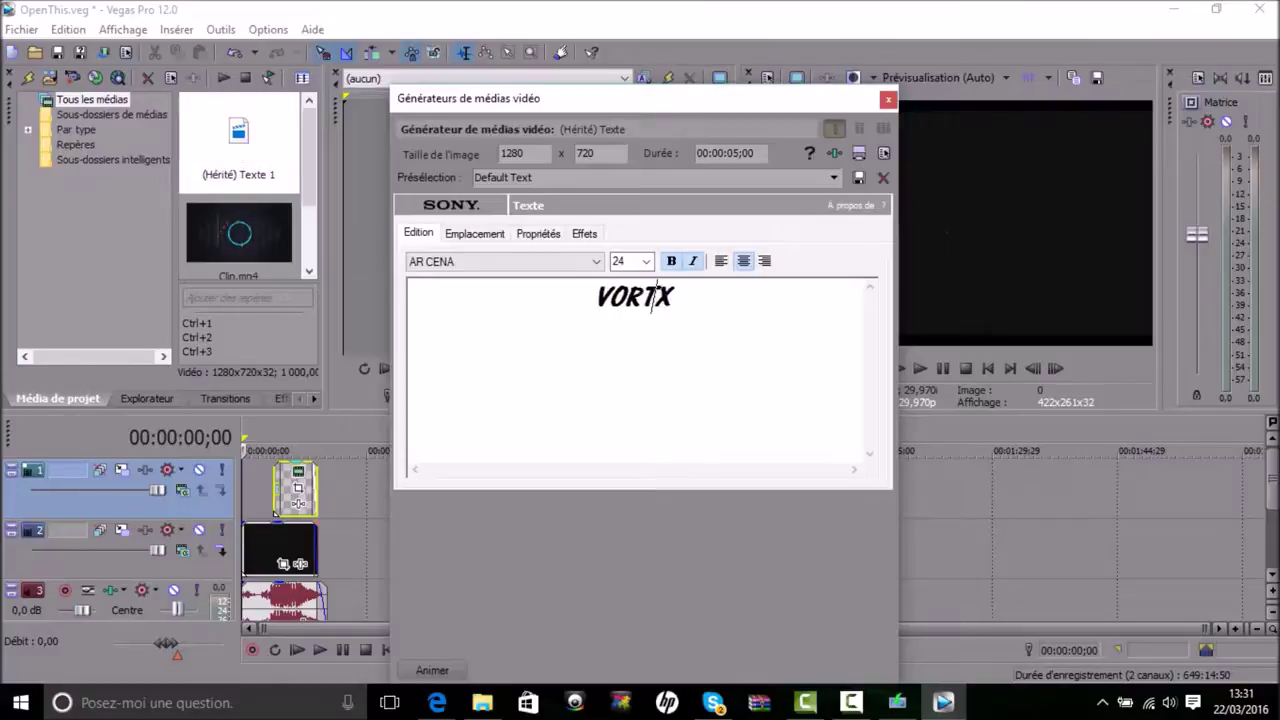
{"action": "left_click", "coordinate": [886, 99]}
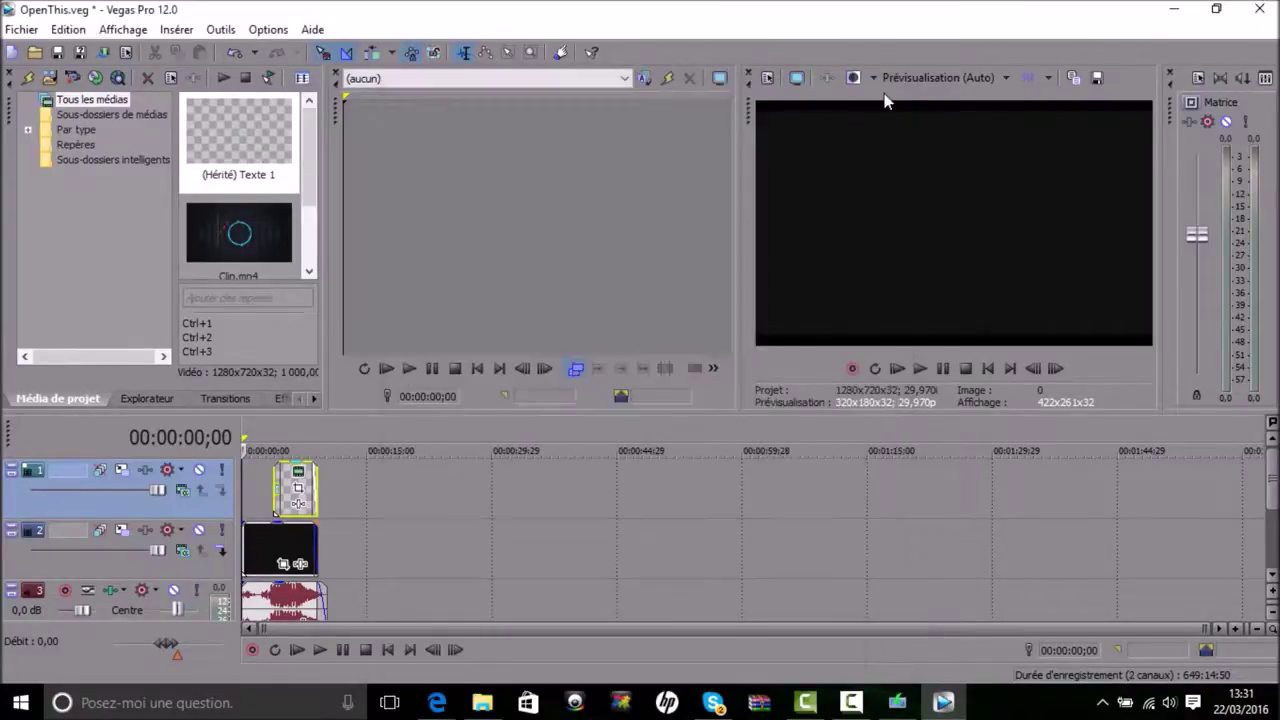
{"action": "left_click", "coordinate": [920, 368]}
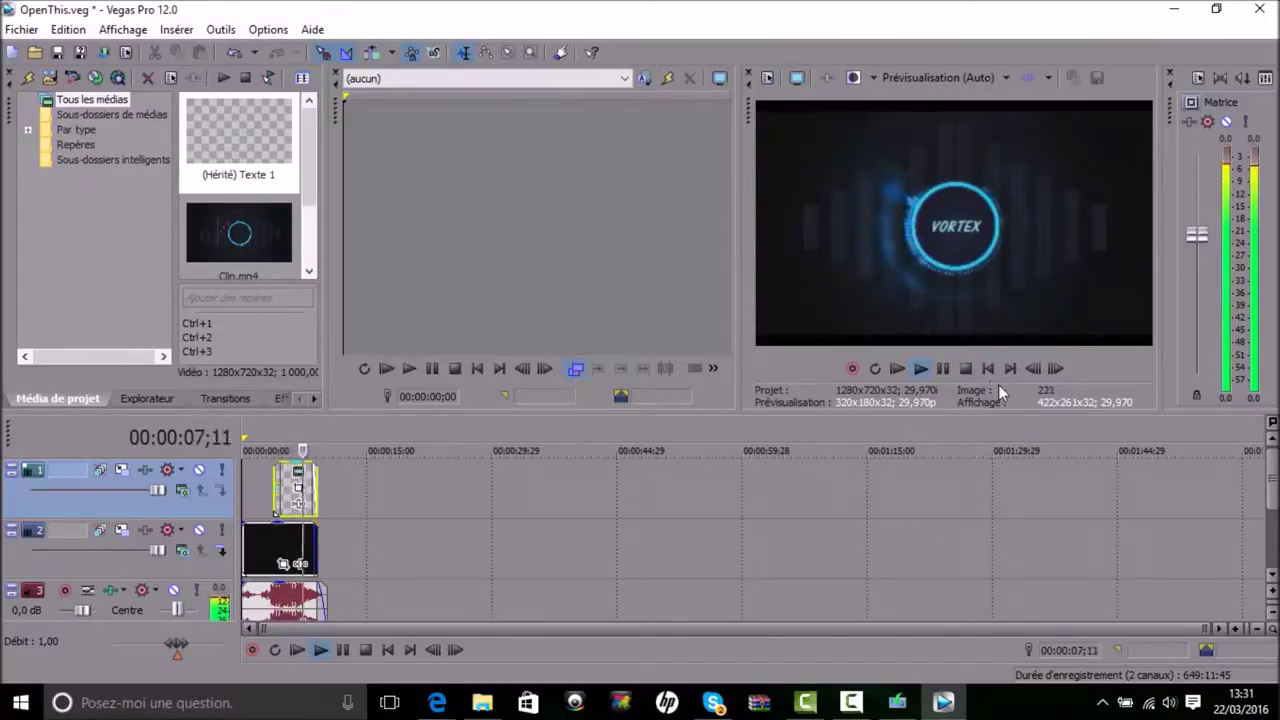
{"action": "left_click", "coordinate": [966, 368]}
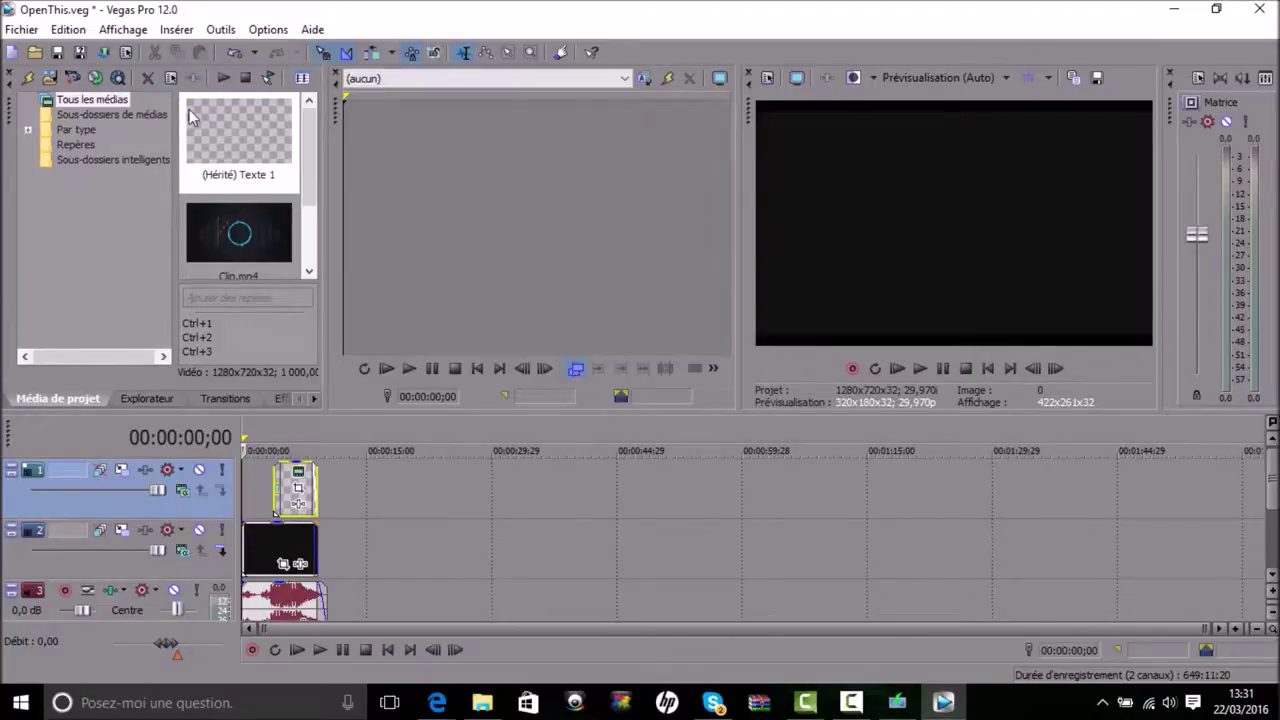
{"action": "left_click", "coordinate": [31, 36]}
{"action": "mouse_move", "coordinate": [68, 29]}
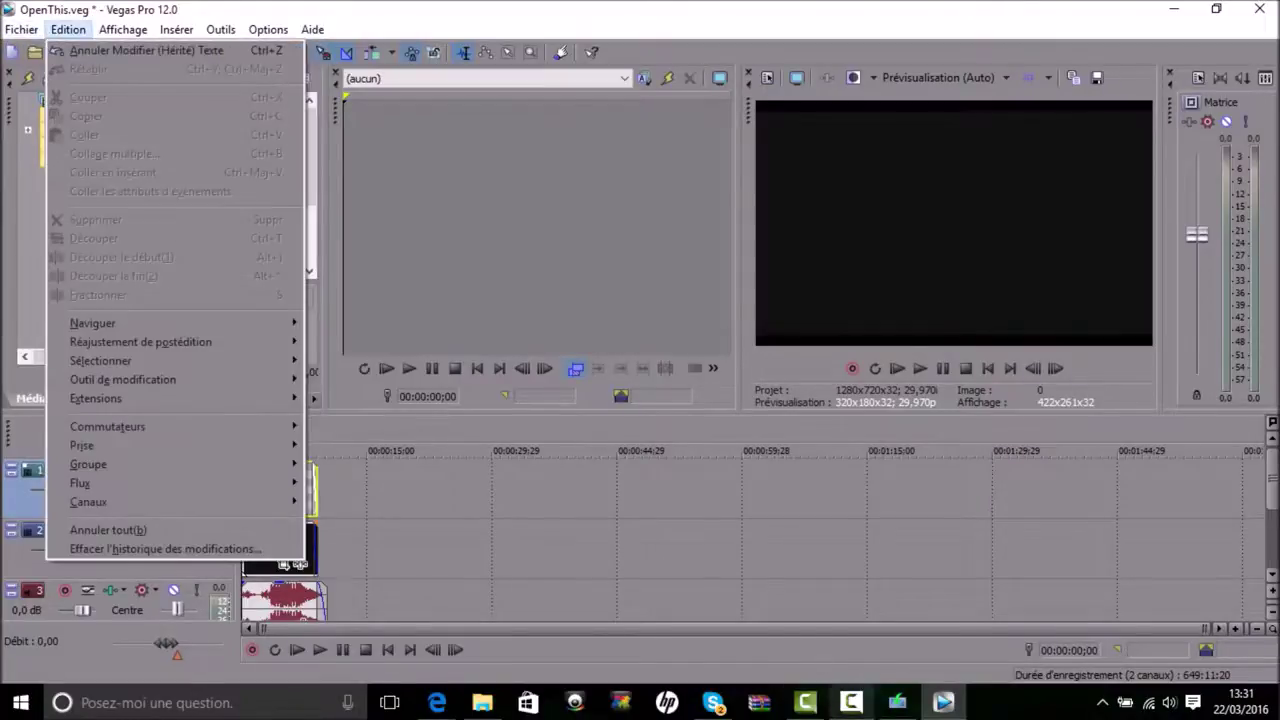
{"action": "left_click", "coordinate": [851, 702]}
{"action": "left_click", "coordinate": [851, 702]}
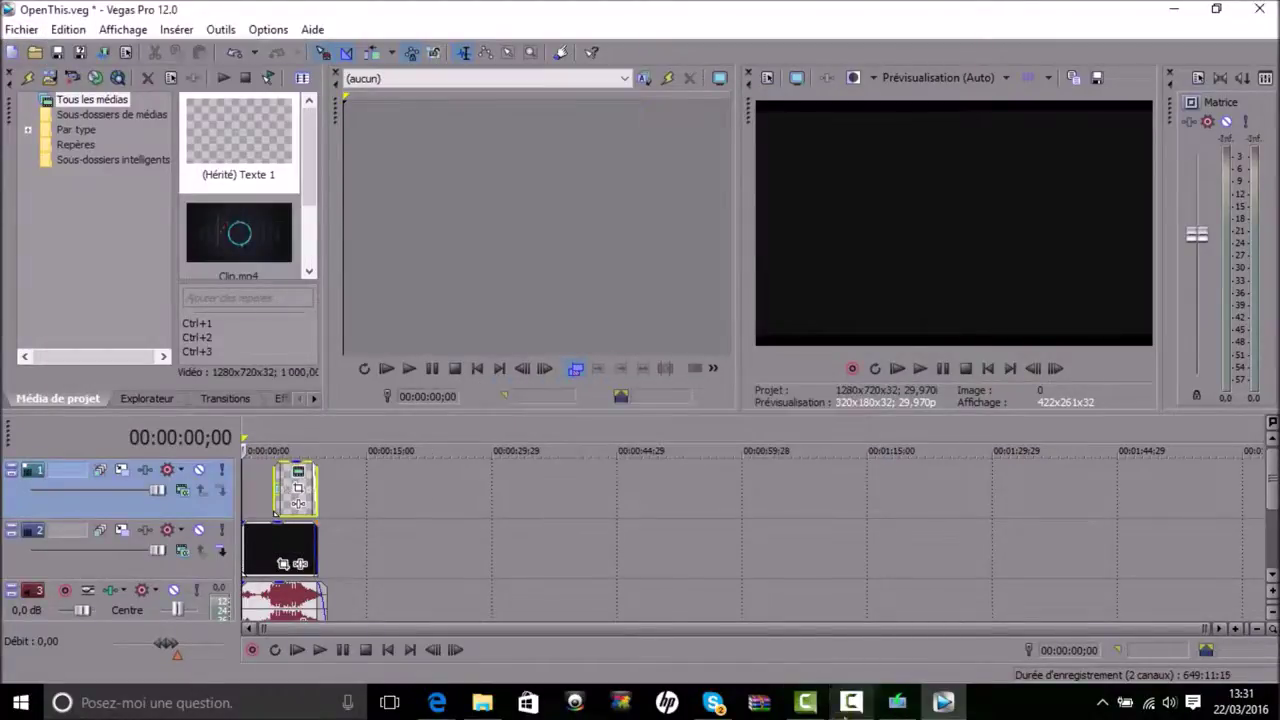
Start rendering the project to a video file and name the output "intro tuto"
{"action": "left_click", "coordinate": [22, 32]}
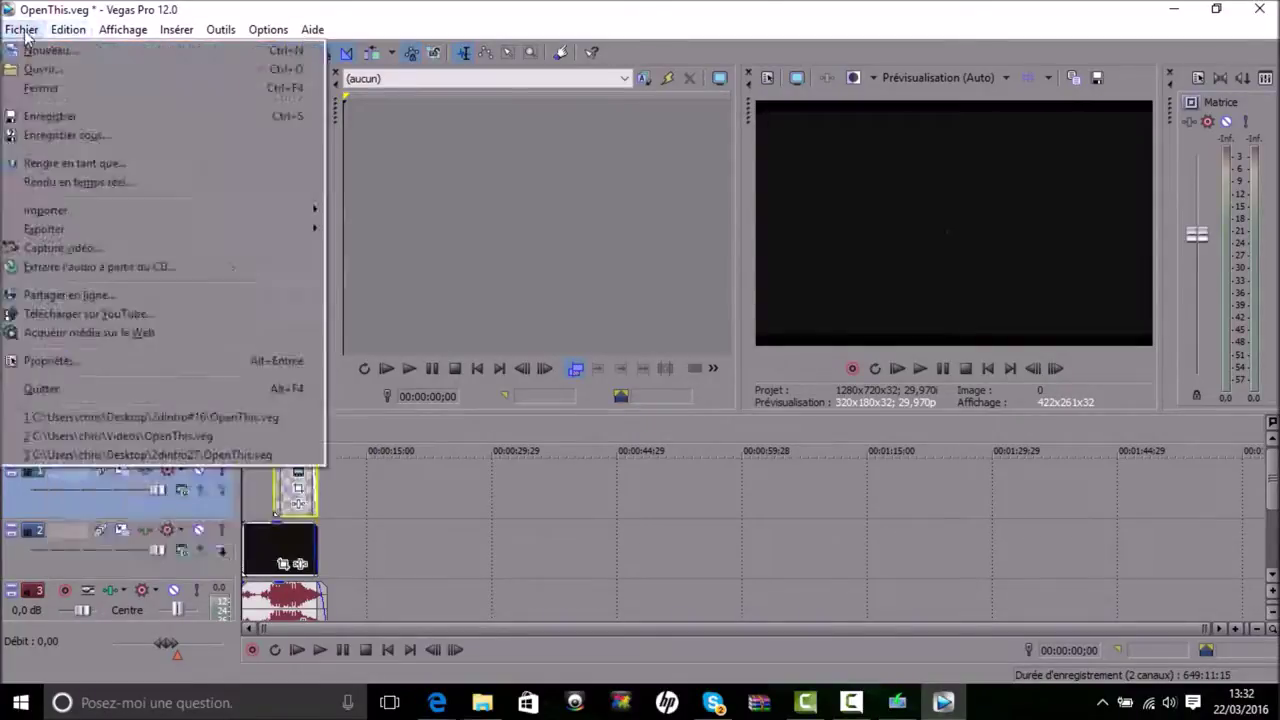
{"action": "left_click", "coordinate": [52, 163]}
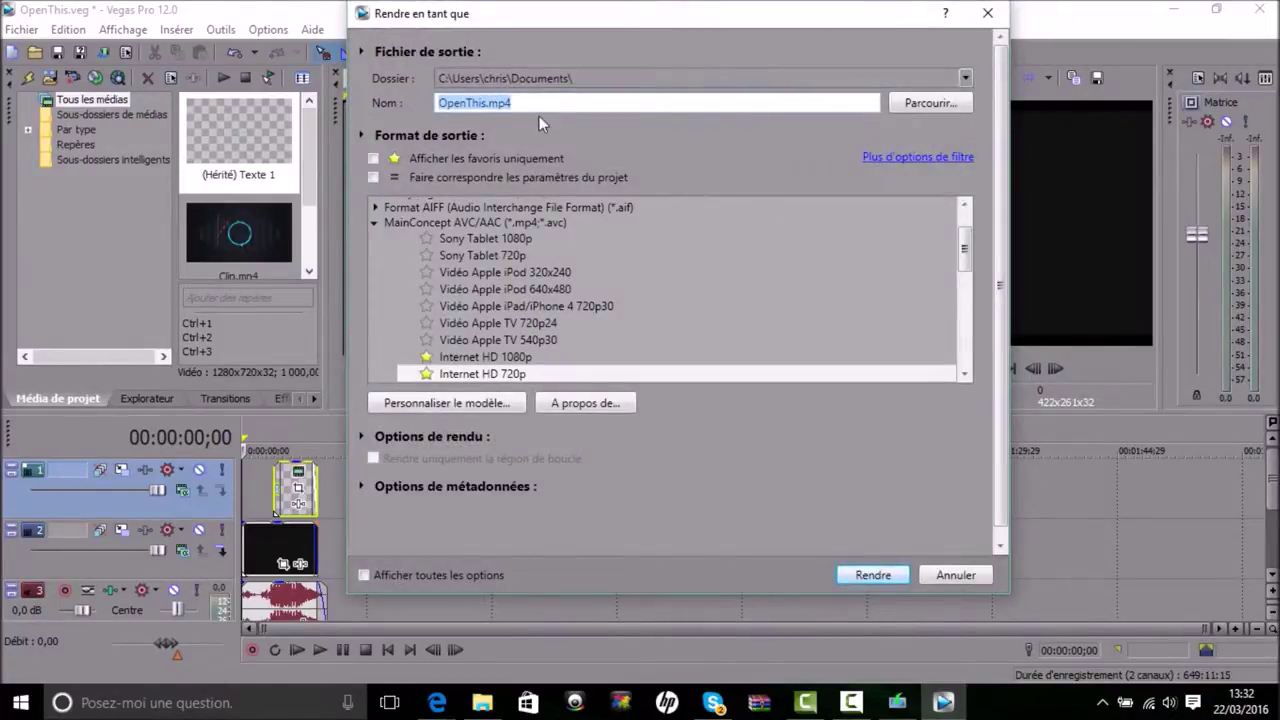
{"action": "left_click_drag", "start_coordinate": [512, 103], "coordinate": [434, 108]}
{"action": "key", "text": "BackSpace"}
{"action": "type", "text": "INTRO TU"}
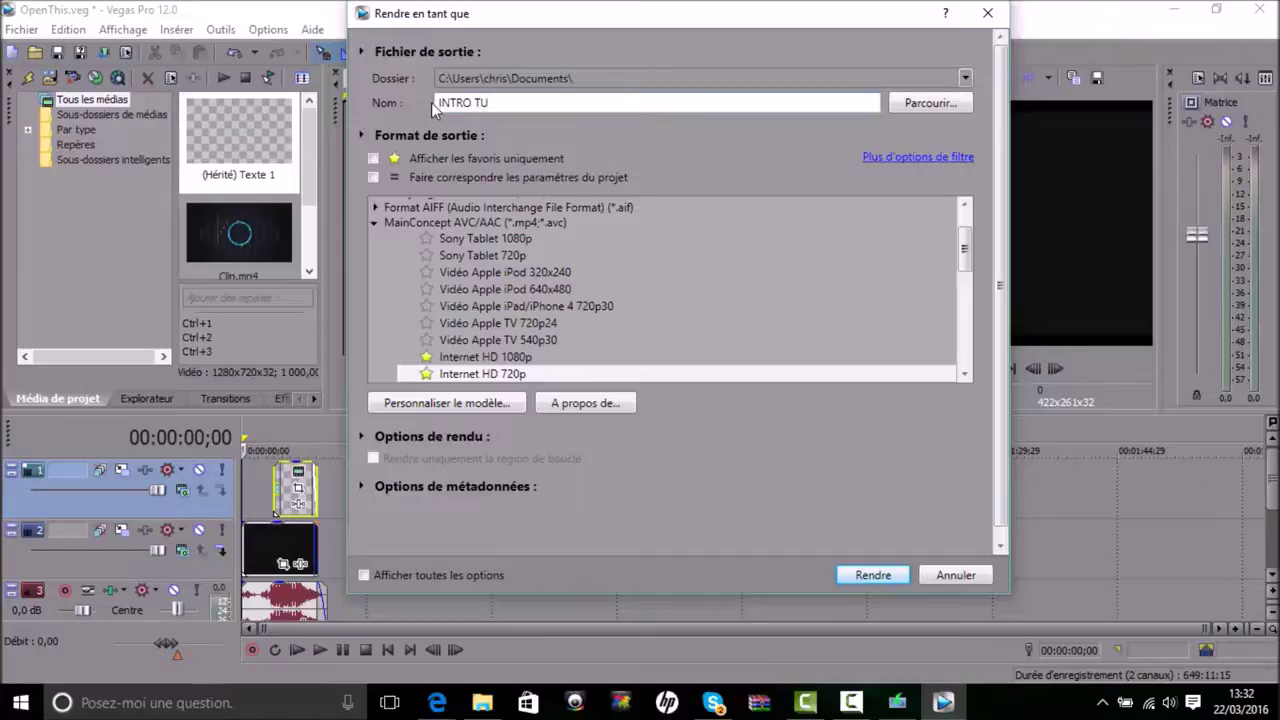
{"action": "key", "text": "BackSpace"}
{"action": "key", "text": "BackSpace"}
{"action": "key", "text": "BackSpace"}
{"action": "key", "text": "BackSpace"}
{"action": "key", "text": "BackSpace"}
{"action": "key", "text": "BackSpace"}
{"action": "key", "text": "BackSpace"}
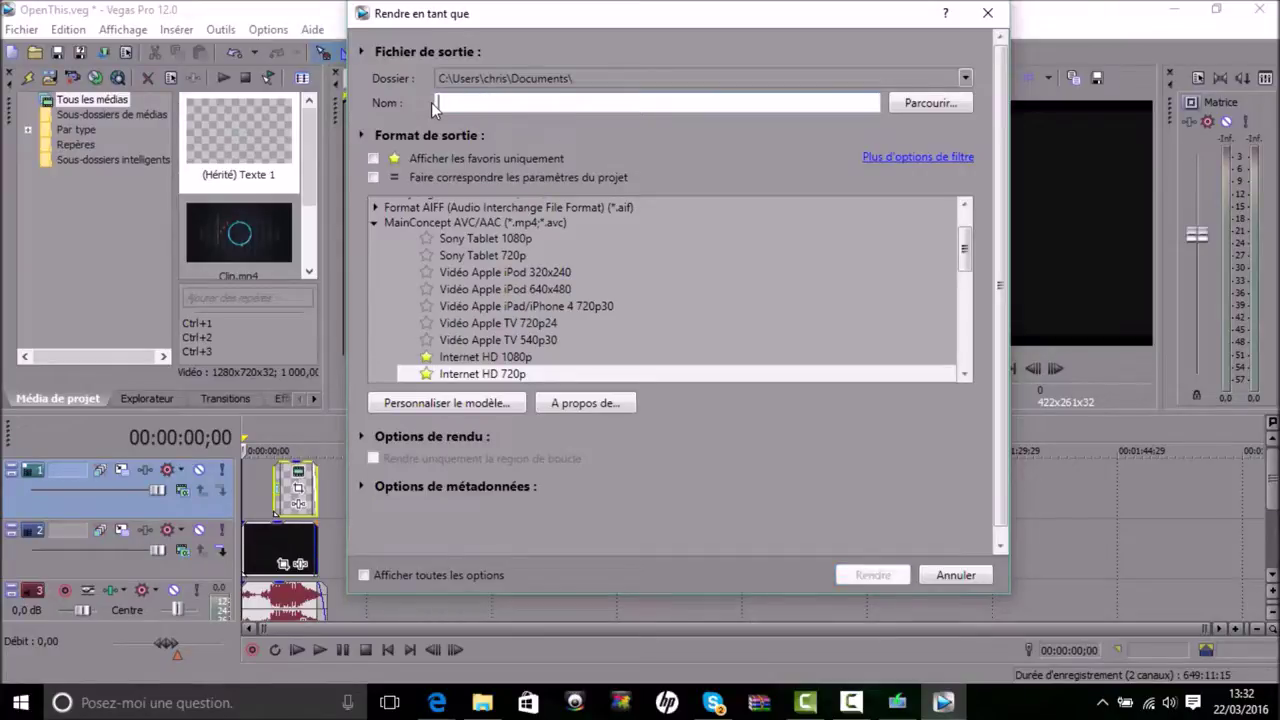
{"action": "type", "text": "intro tuto"}
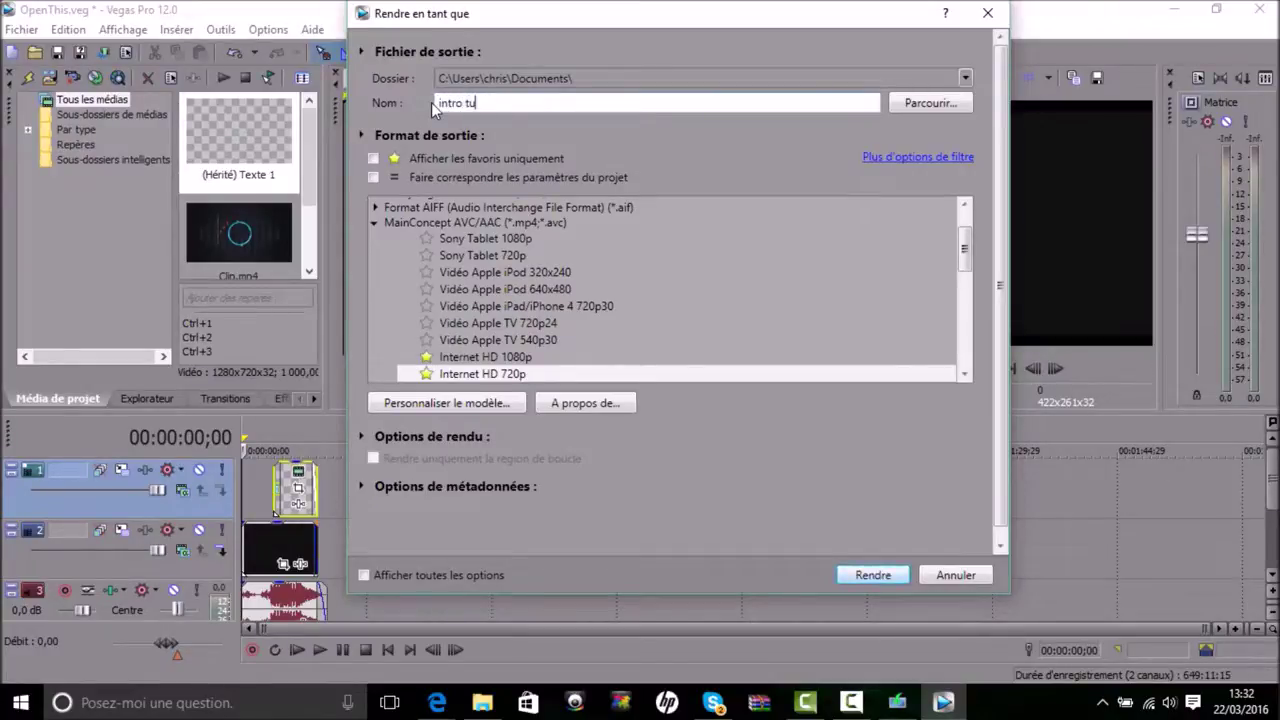
Collapse the MainConcept AVC/AAC (*.mp4;*.avc) output format and expand it again to reach its Internet HD render templates
{"action": "left_click", "coordinate": [378, 221]}
{"action": "scroll", "coordinate": [874, 305], "scroll_direction": "up", "scroll_amount": 2}
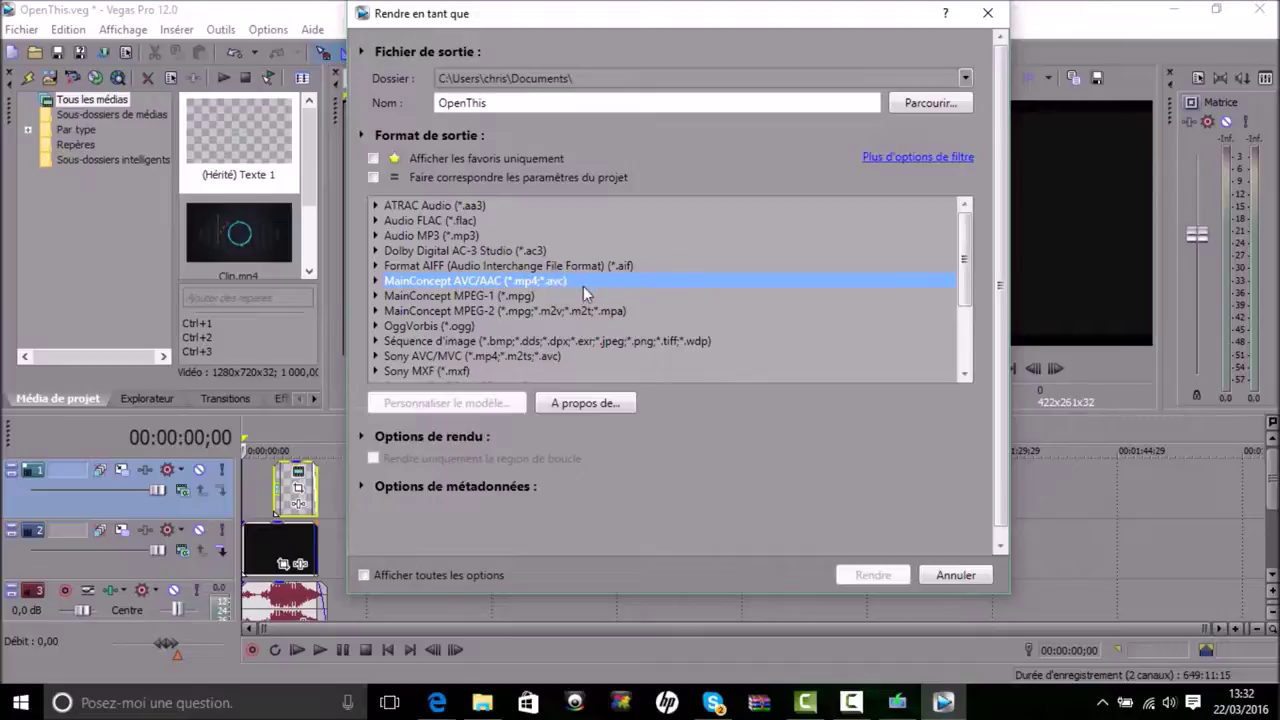
{"action": "double_click", "coordinate": [408, 284]}
{"action": "scroll", "coordinate": [658, 240], "scroll_direction": "down", "scroll_amount": 1}
{"action": "scroll", "coordinate": [658, 240], "scroll_direction": "down", "scroll_amount": 2}
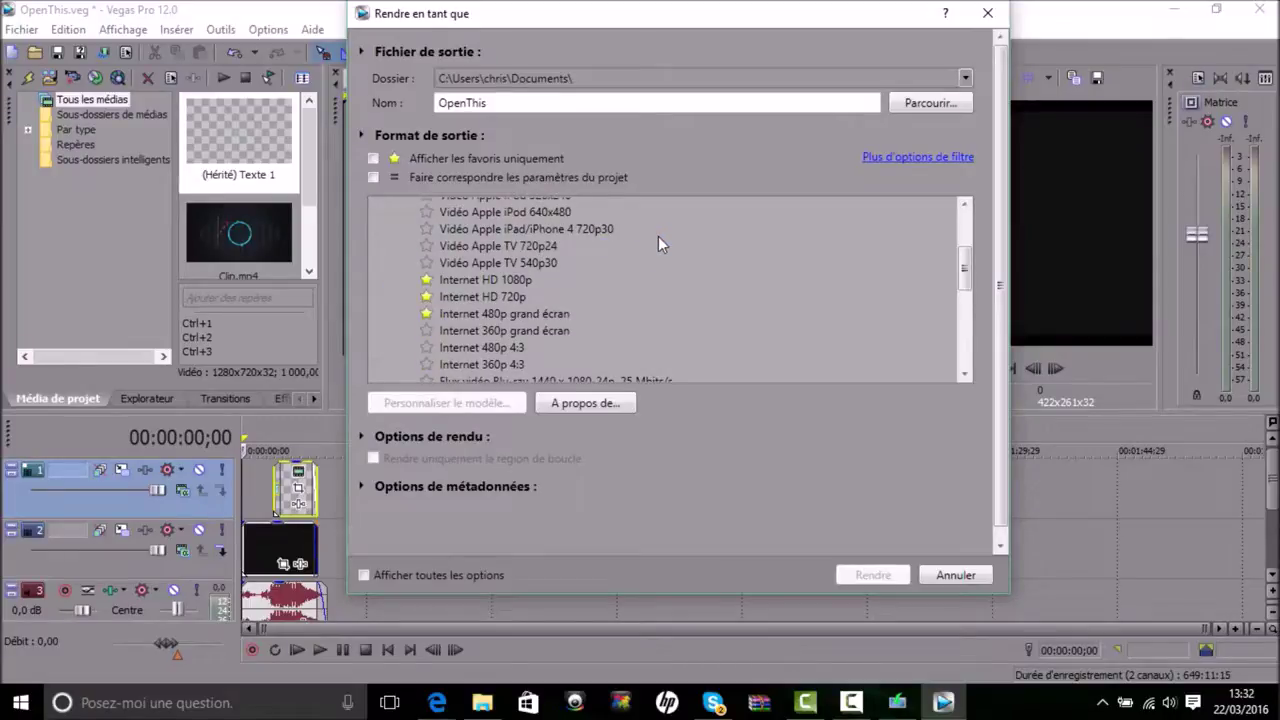
{"action": "left_click", "coordinate": [426, 280]}
{"action": "left_click", "coordinate": [426, 297]}
{"action": "left_click", "coordinate": [426, 313]}
{"action": "left_click", "coordinate": [426, 280]}
{"action": "left_click", "coordinate": [426, 297]}
{"action": "left_click", "coordinate": [427, 314]}
{"action": "left_click", "coordinate": [427, 297]}
Choose the Internet HD 1080p template and render the project as OpenThis.mp4 in the Documents folder
{"action": "left_click", "coordinate": [465, 280]}
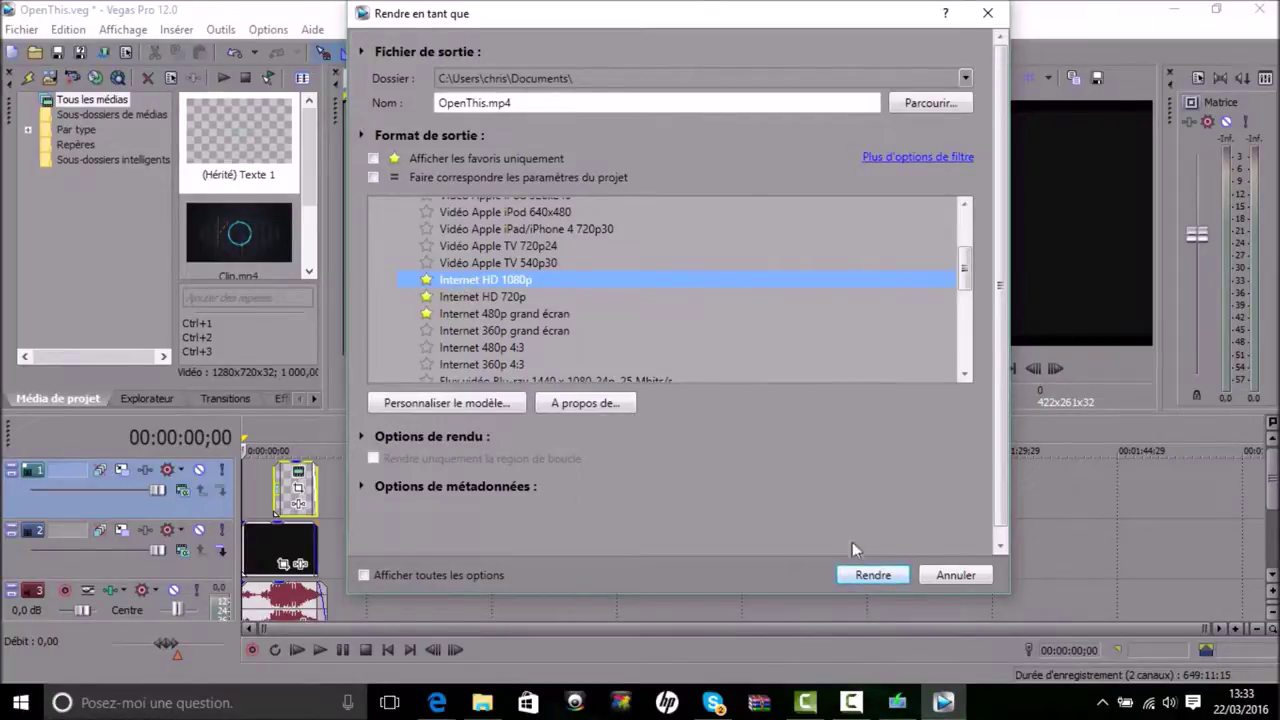
{"action": "left_click", "coordinate": [871, 575]}
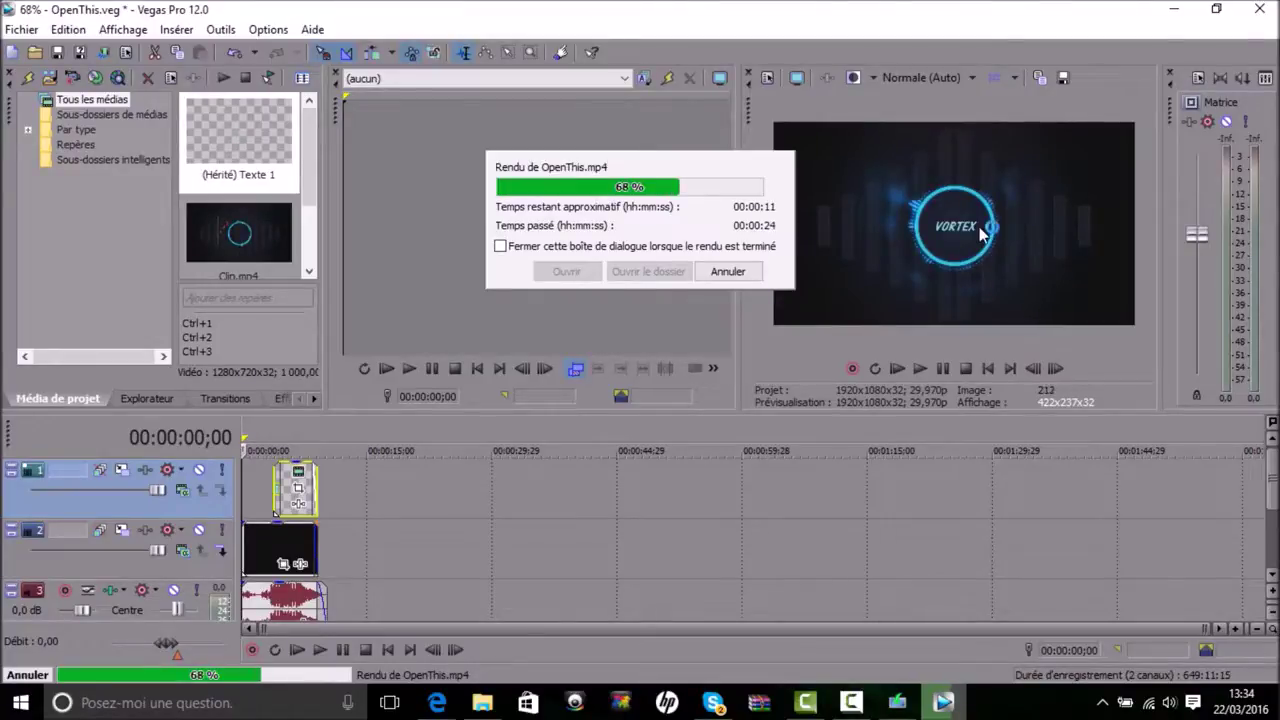
{"action": "left_click", "coordinate": [851, 704]}
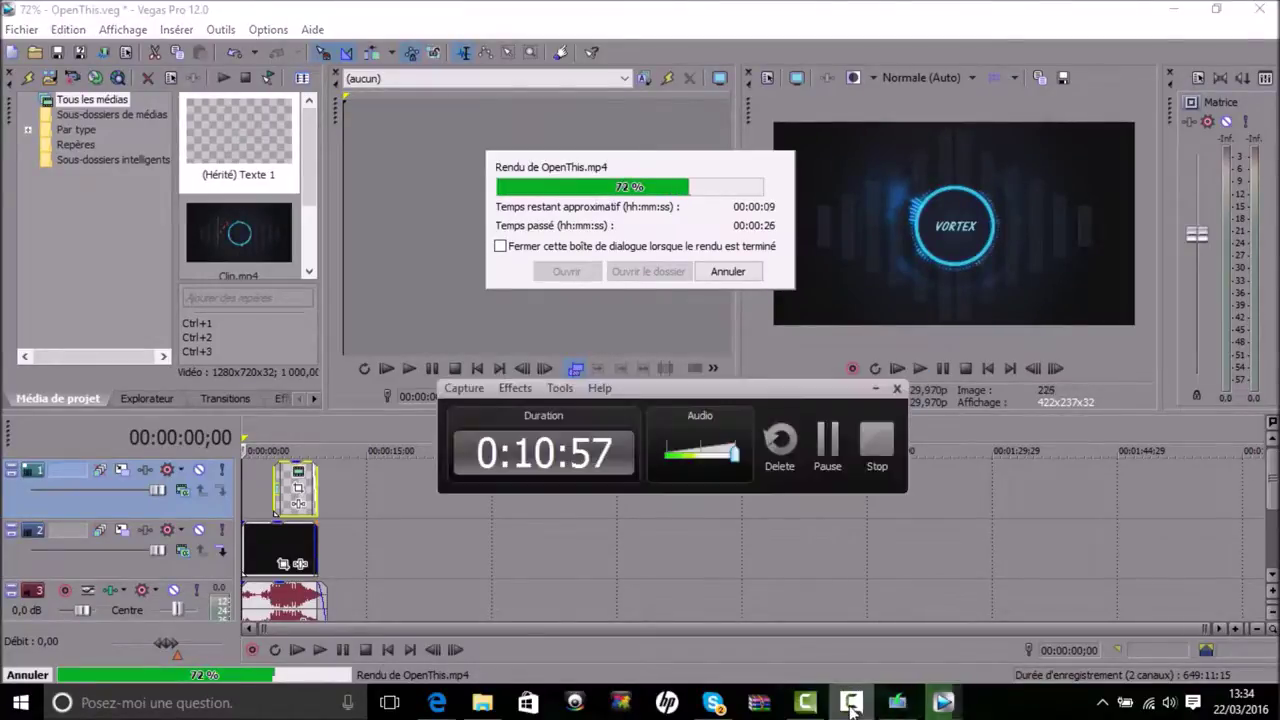
{"action": "left_click", "coordinate": [851, 704]}
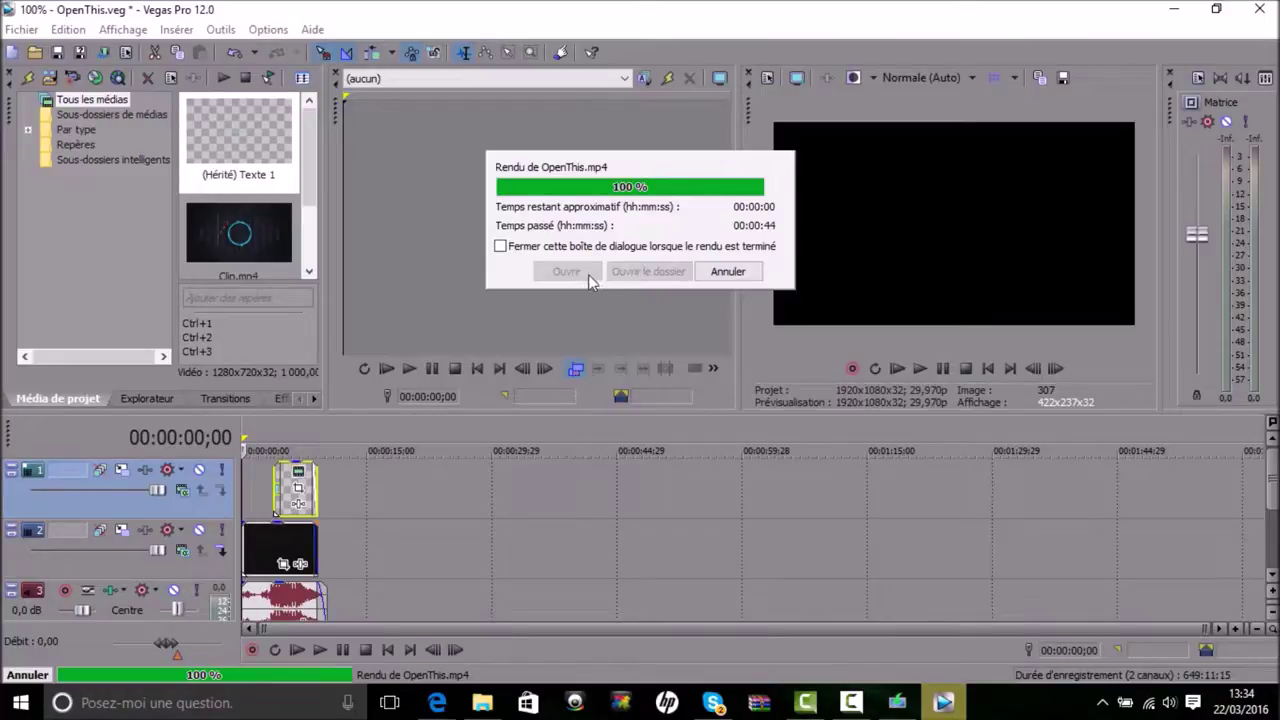
Open the rendered file's folder, clear the other windows off the desktop and move the OpenThis video from Documents onto the desktop
{"action": "left_click", "coordinate": [649, 273]}
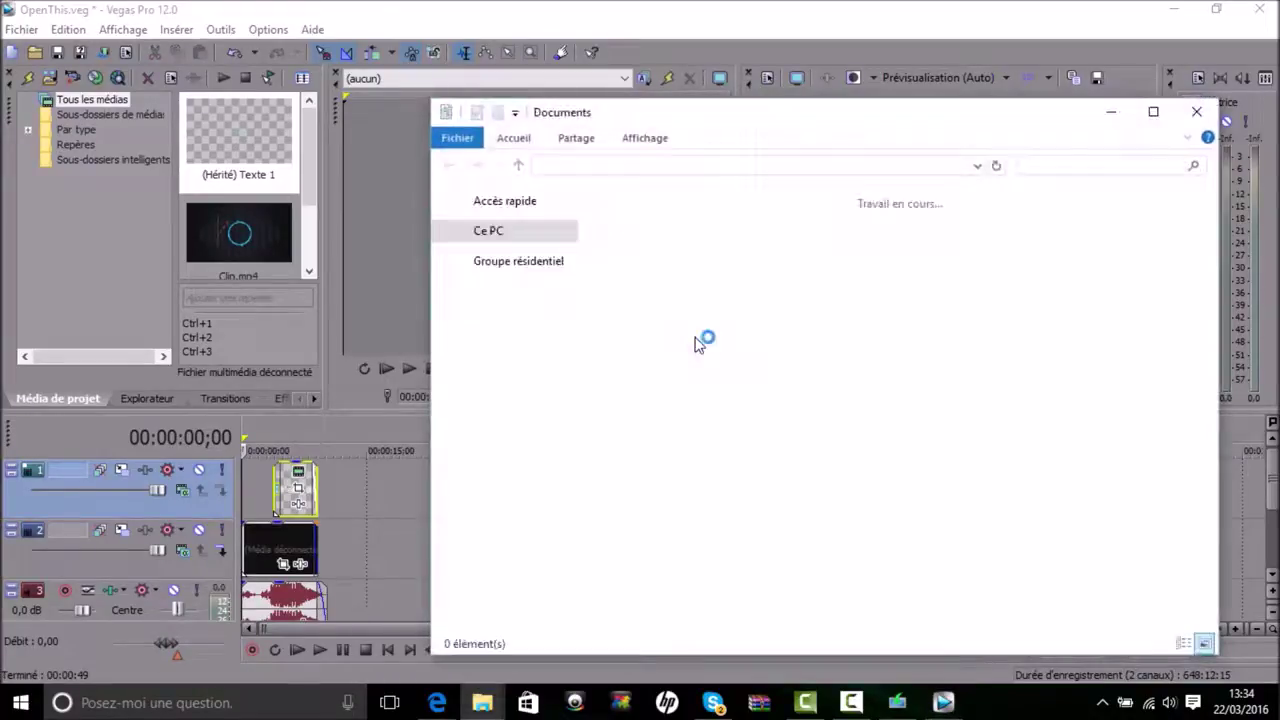
{"action": "left_click_drag", "start_coordinate": [897, 124], "coordinate": [605, 80]}
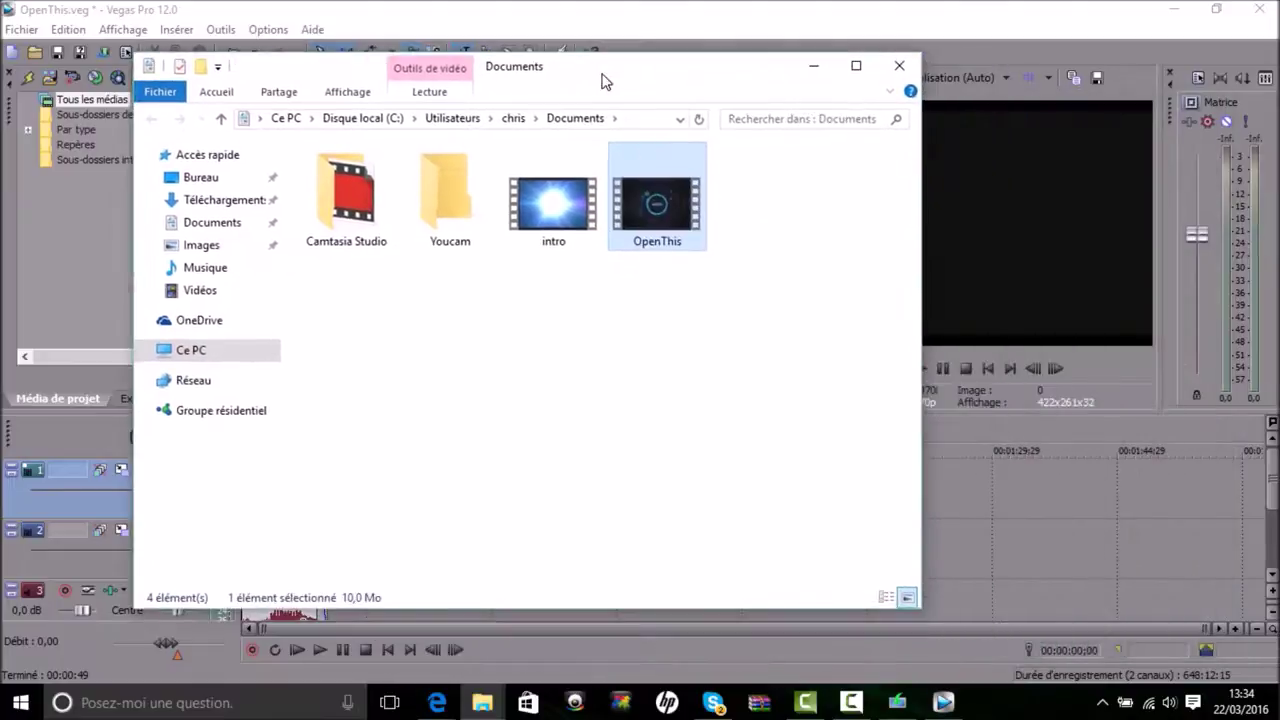
{"action": "left_click", "coordinate": [1175, 9]}
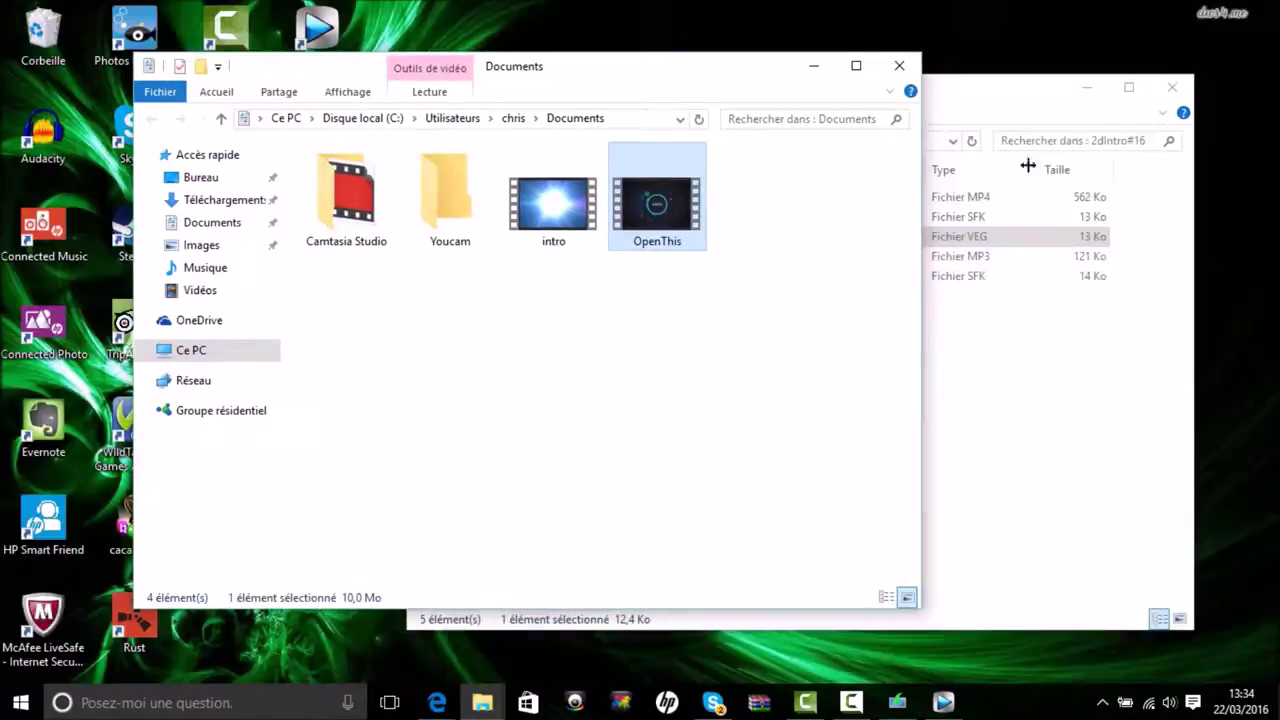
{"action": "left_click", "coordinate": [1088, 88]}
{"action": "left_click_drag", "start_coordinate": [656, 204], "coordinate": [1040, 197]}
{"action": "left_click", "coordinate": [899, 66]}
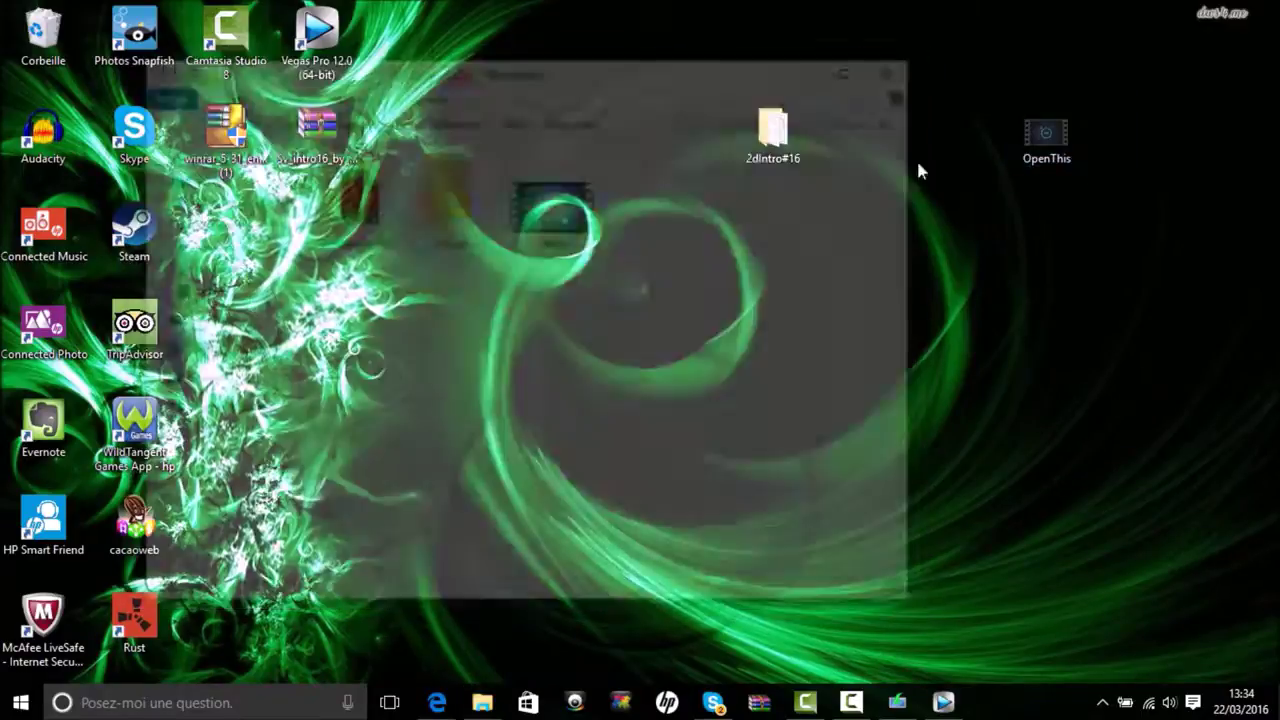
Play the OpenThis video from the desktop in Windows Media Player instead of Films et TV to check the intro, and close the player
{"action": "double_click", "coordinate": [1036, 139]}
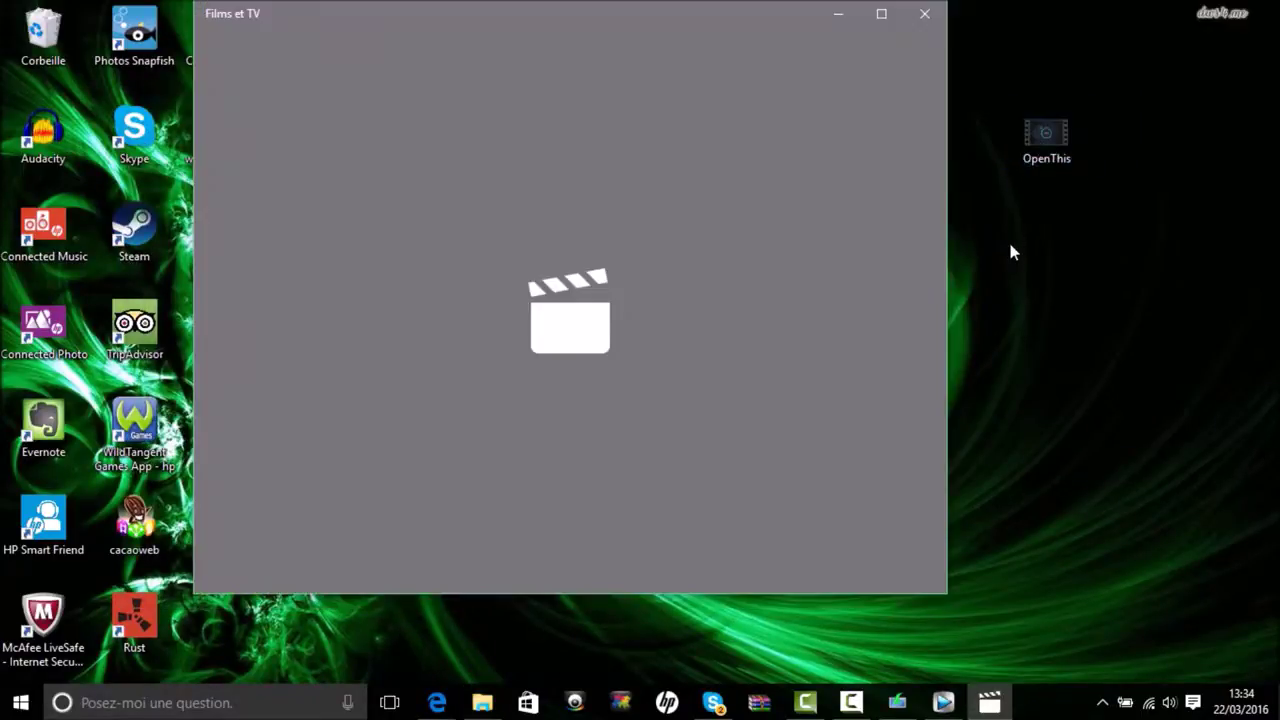
{"action": "left_click", "coordinate": [924, 14]}
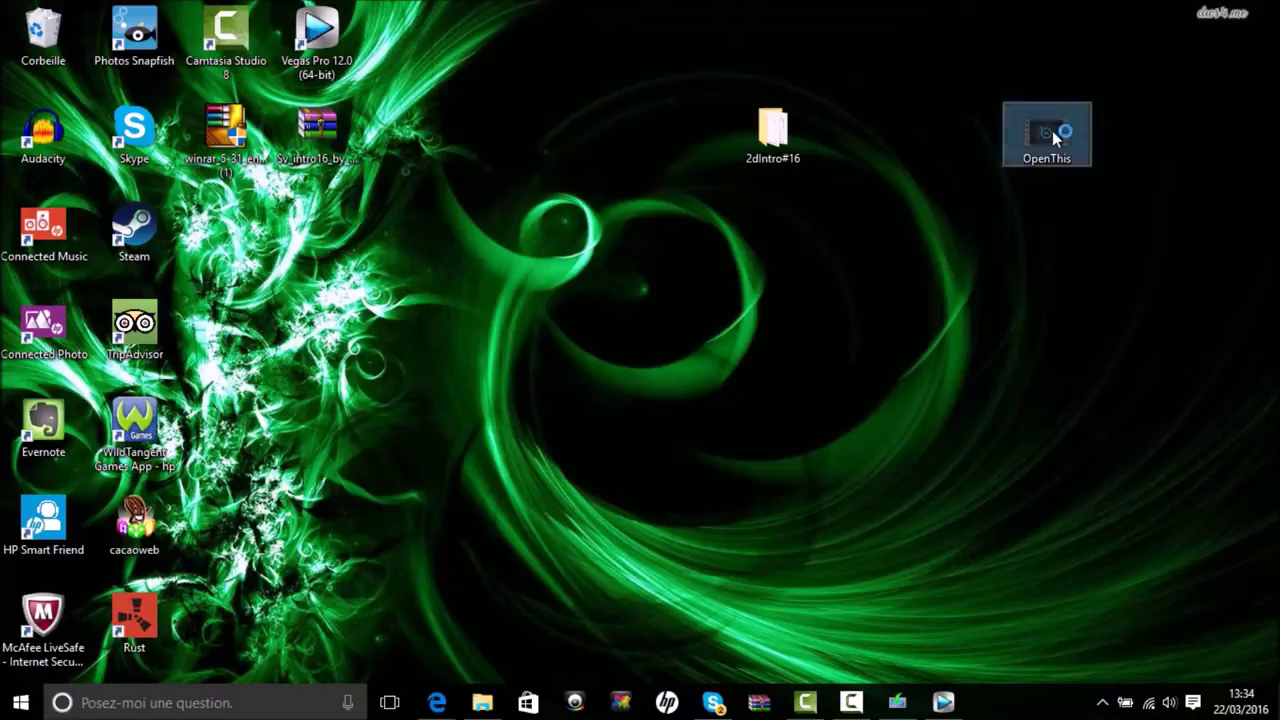
{"action": "right_click", "coordinate": [1054, 139]}
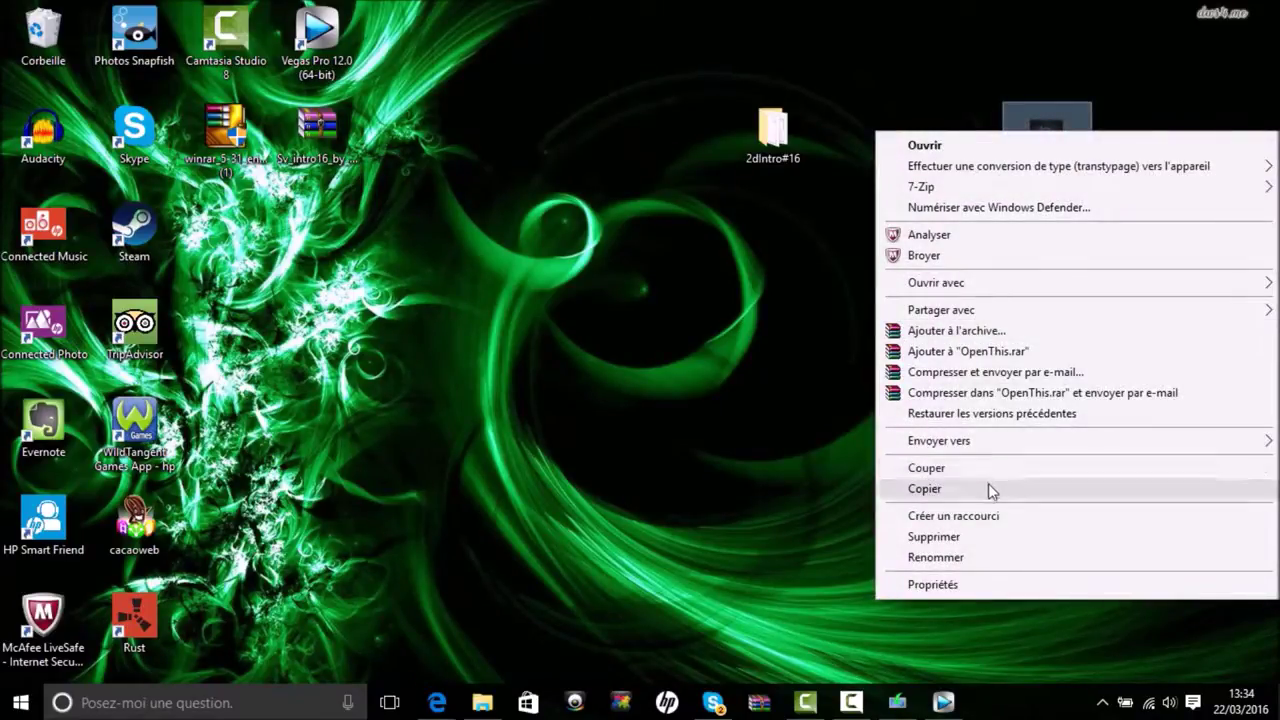
{"action": "mouse_move", "coordinate": [980, 283]}
{"action": "left_click", "coordinate": [697, 305]}
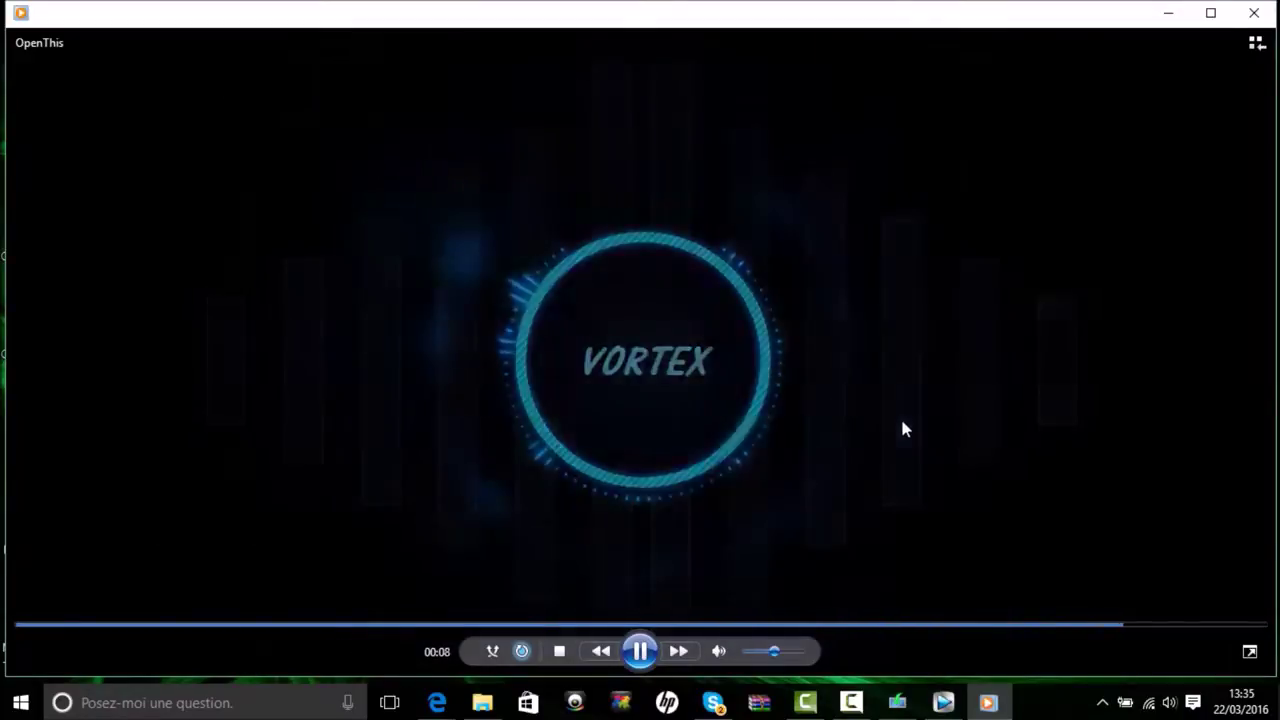
{"action": "left_click", "coordinate": [1254, 13]}
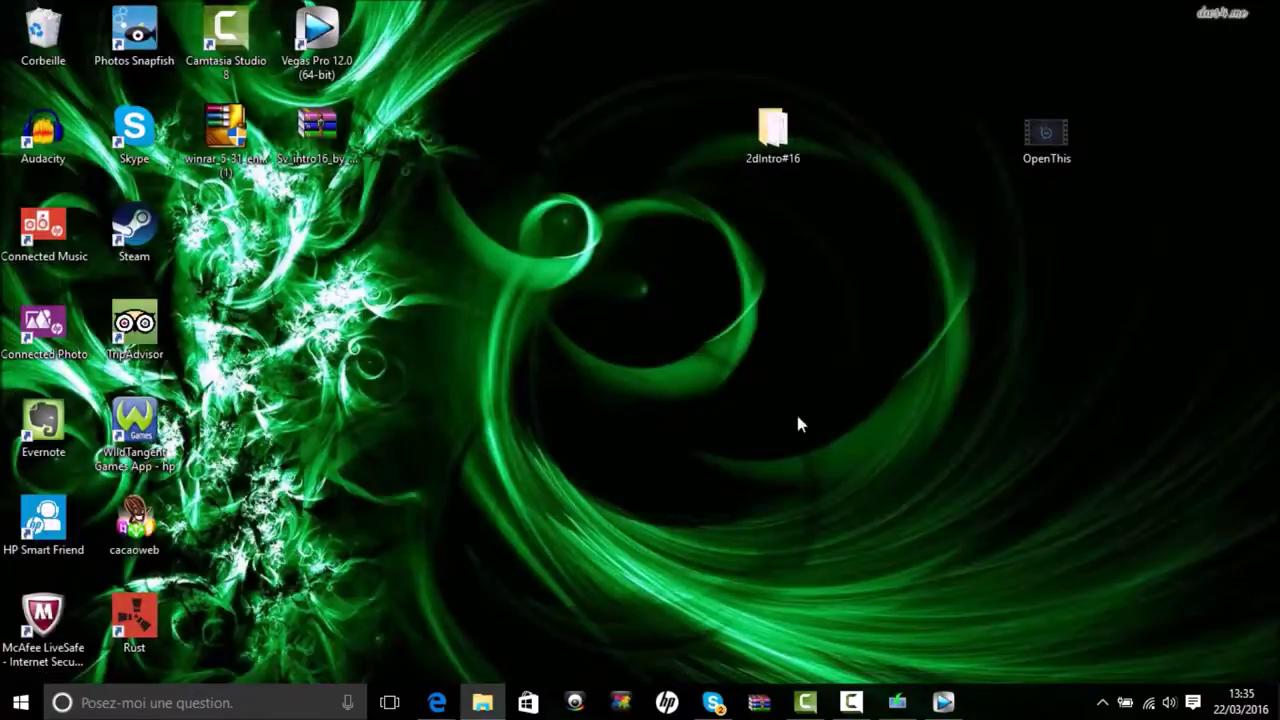
Place the 2dIntro#16 folder and the OpenThis video side by side below the existing WinRAR and intro archive icons on the desktop
{"action": "left_click_drag", "start_coordinate": [773, 132], "coordinate": [250, 250]}
{"action": "left_click_drag", "start_coordinate": [1046, 135], "coordinate": [307, 230]}
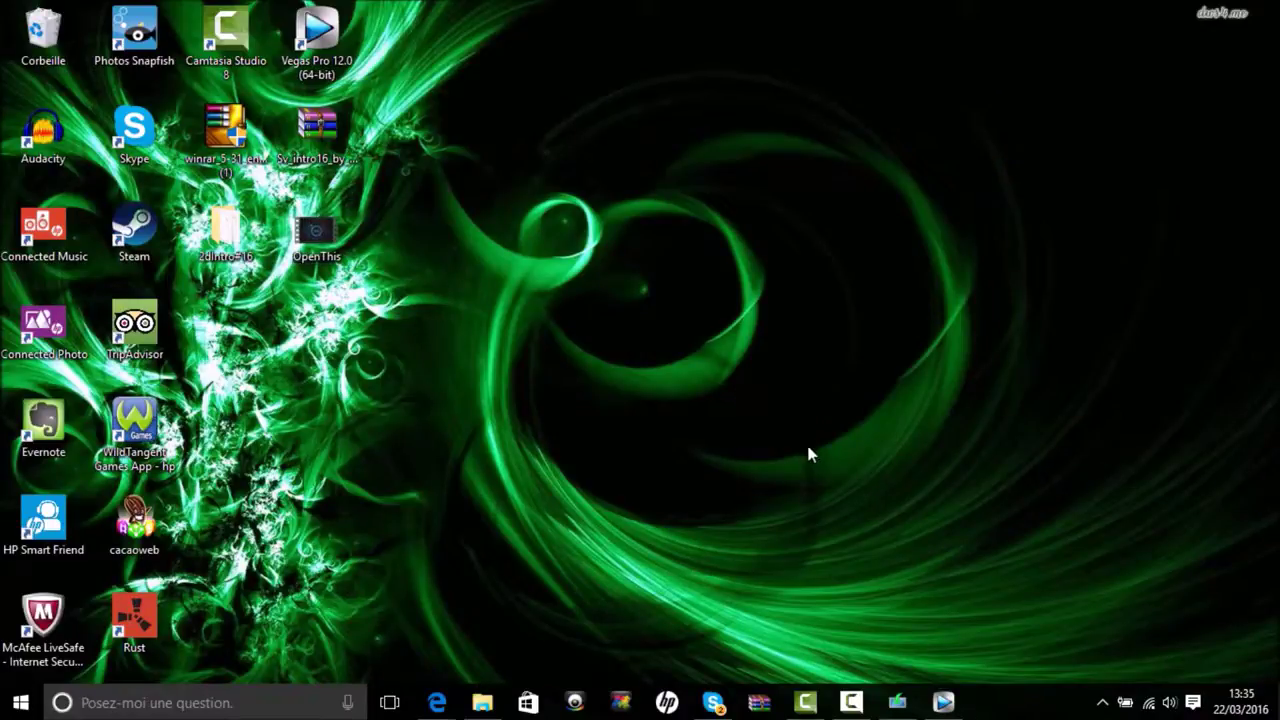
{"action": "left_click", "coordinate": [851, 703]}
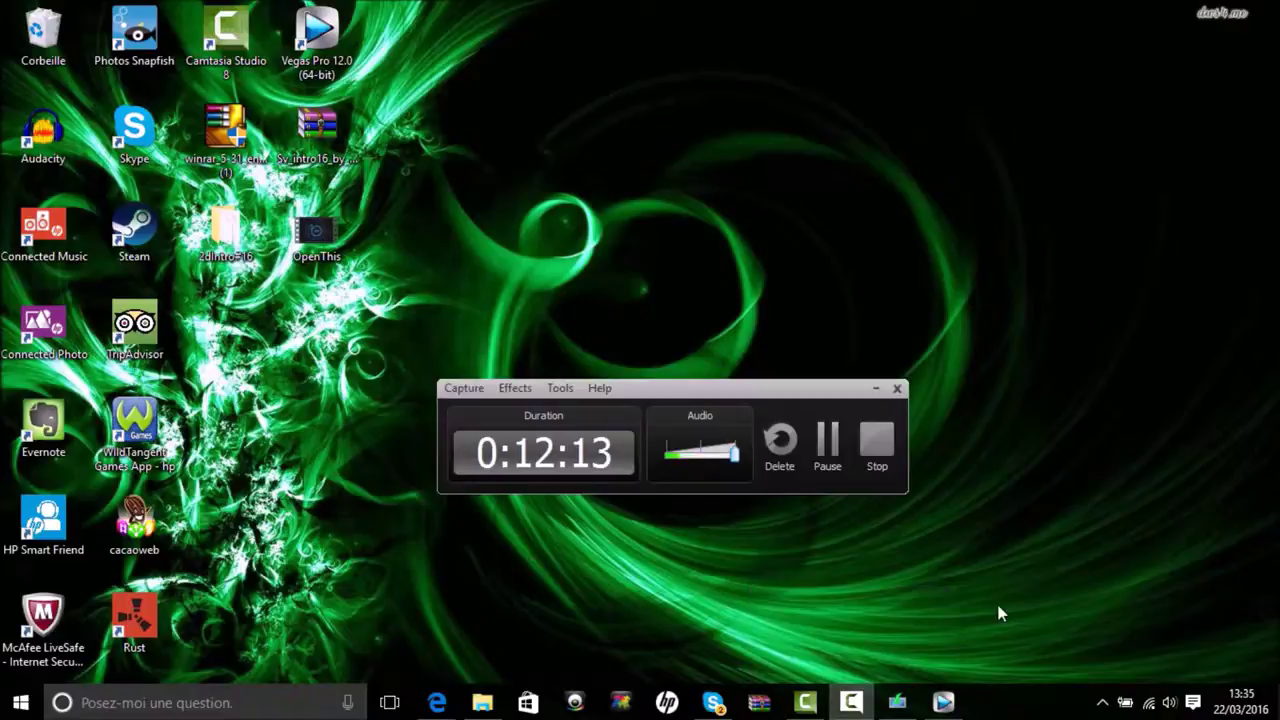